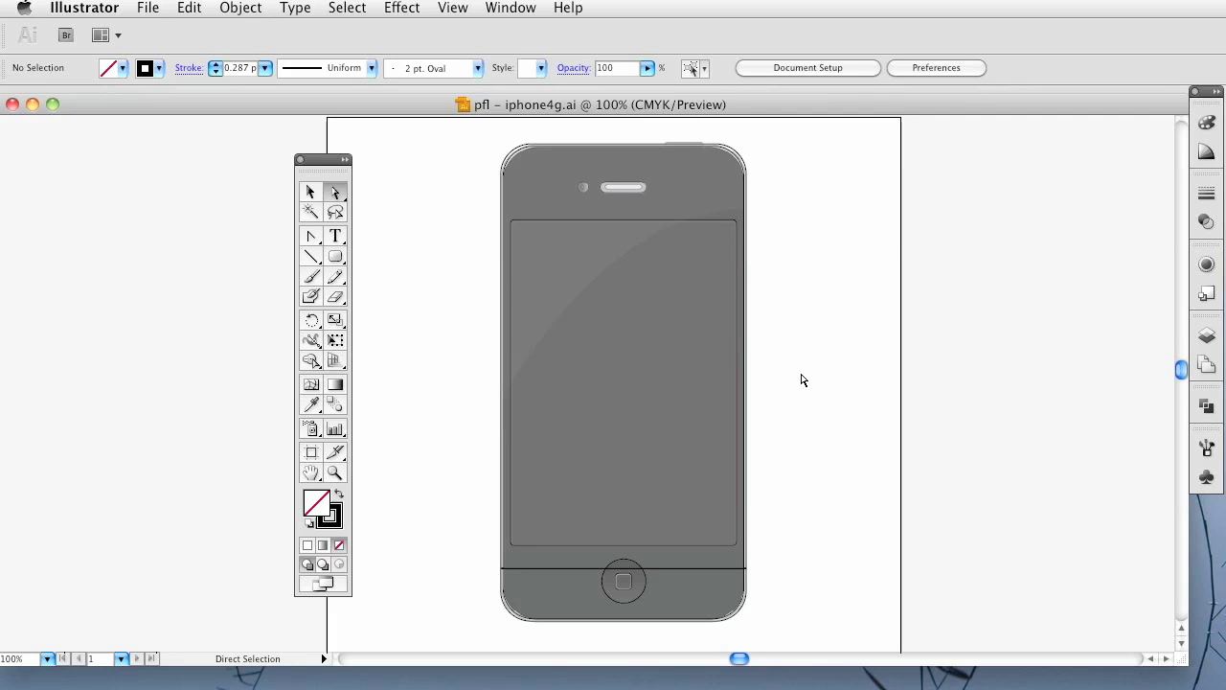
# Clear the selection and lock Layer 3, which holds the outline drawing
pyautogui.click(311, 192)
pyautogui.moveTo(814, 150); pyautogui.dragTo(805, 479)
pyautogui.click(1207, 336)
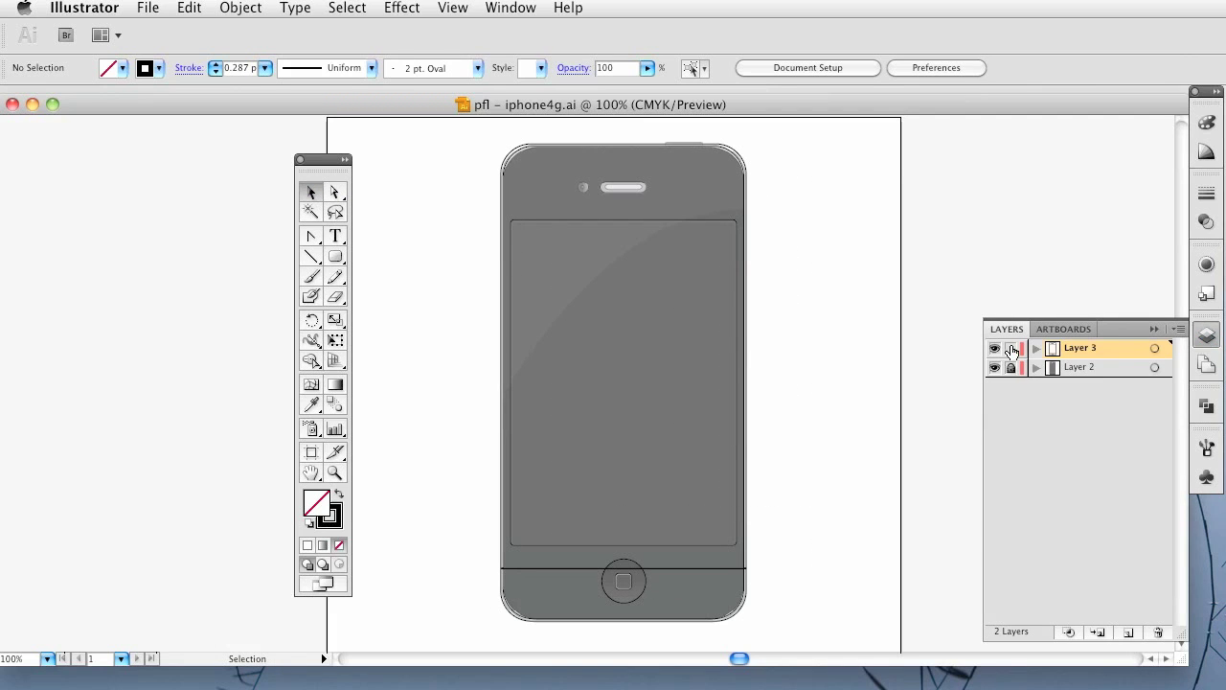
pyautogui.click(1011, 350)
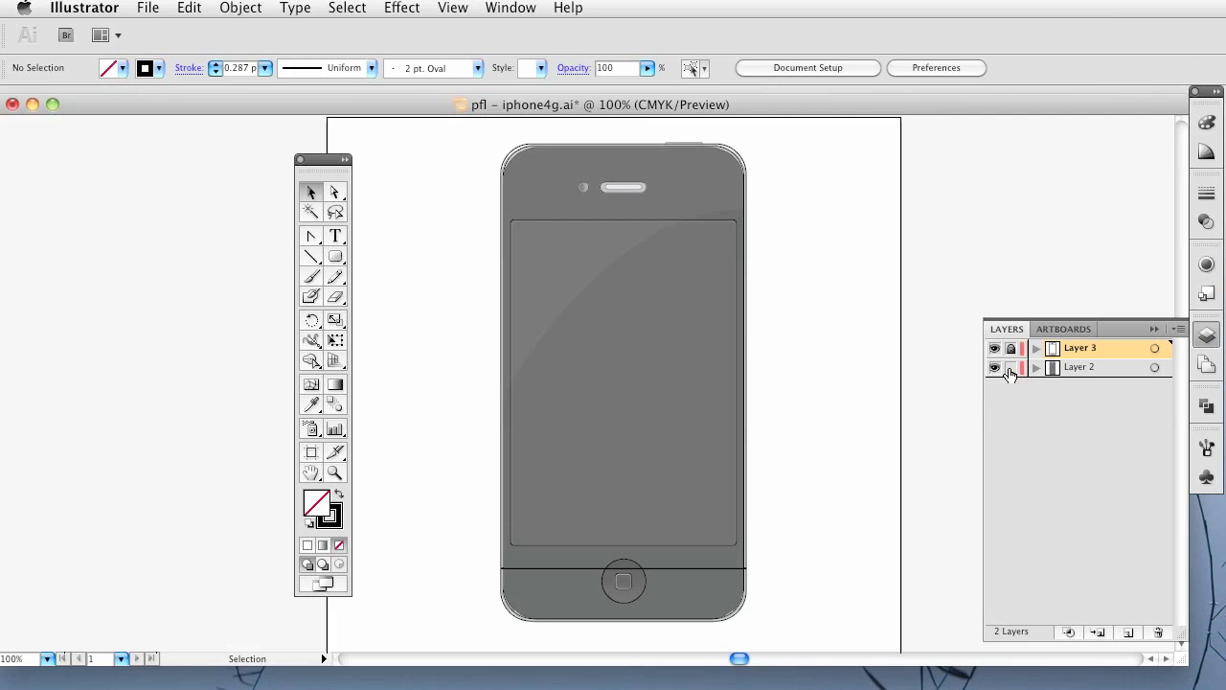
# Move the phone screenshot beside the outline and set its opacity to 100%
pyautogui.click(699, 334)
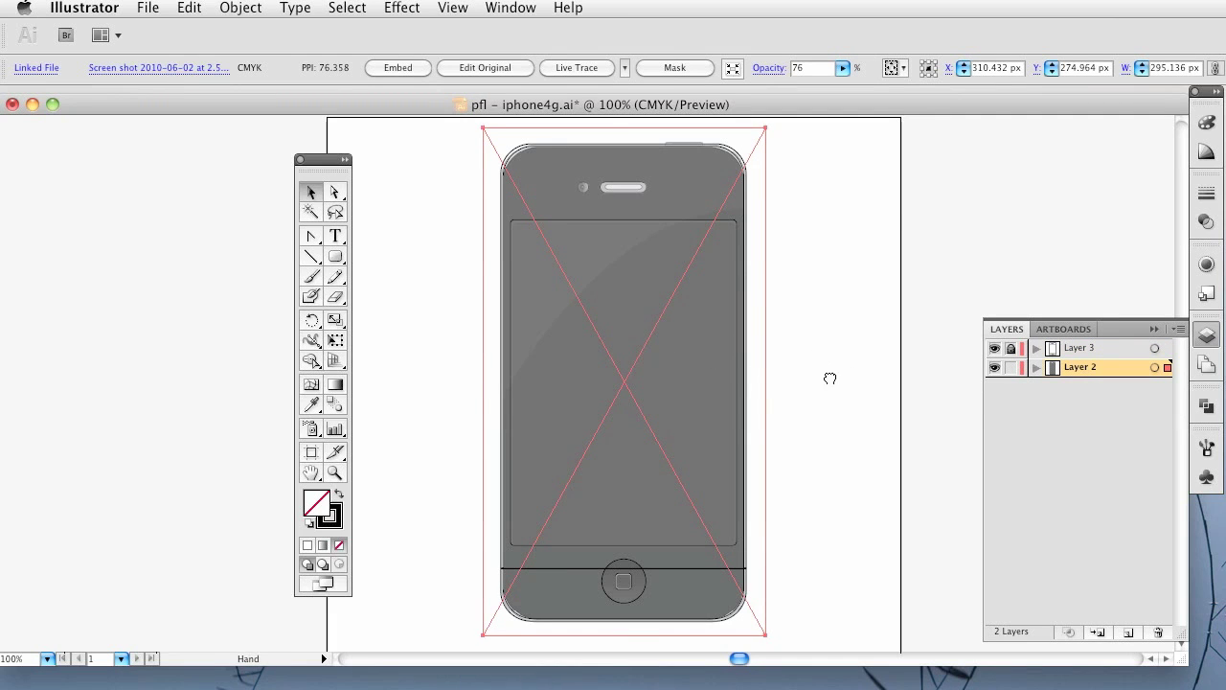
pyautogui.moveTo(830, 378); pyautogui.dragTo(703, 377)
pyautogui.moveTo(584, 381); pyautogui.dragTo(882, 384)
pyautogui.click(1206, 223)
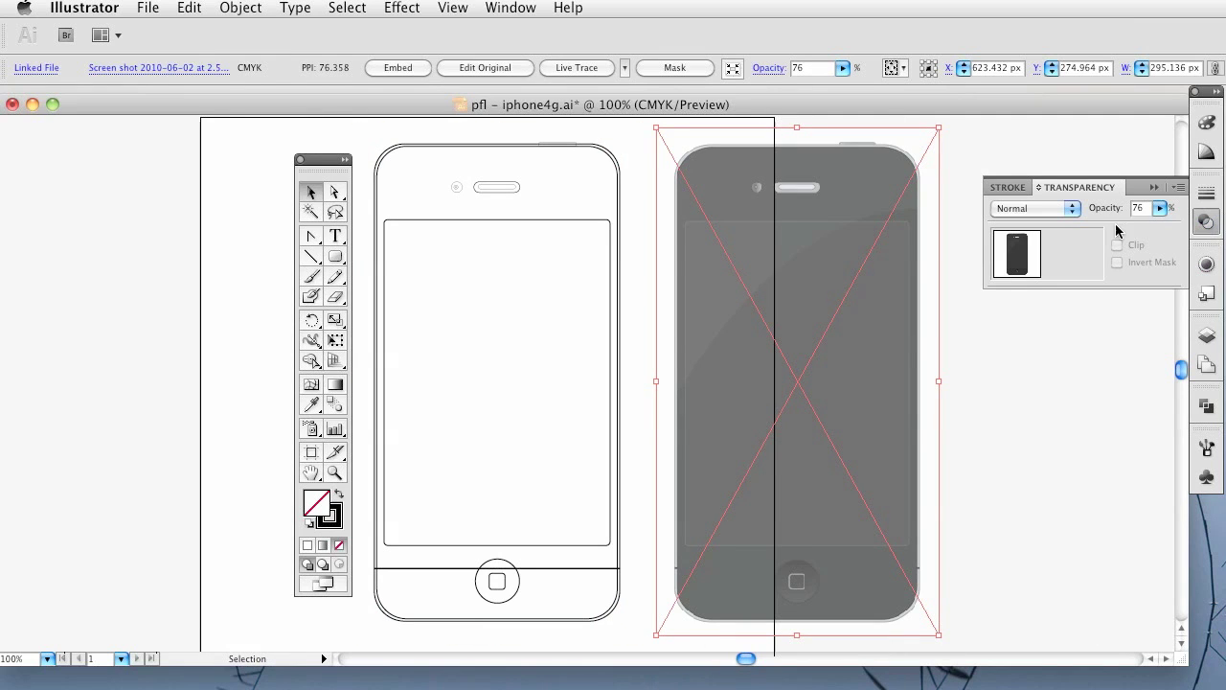
pyautogui.click(1160, 209)
pyautogui.moveTo(1143, 236); pyautogui.dragTo(1171, 235)
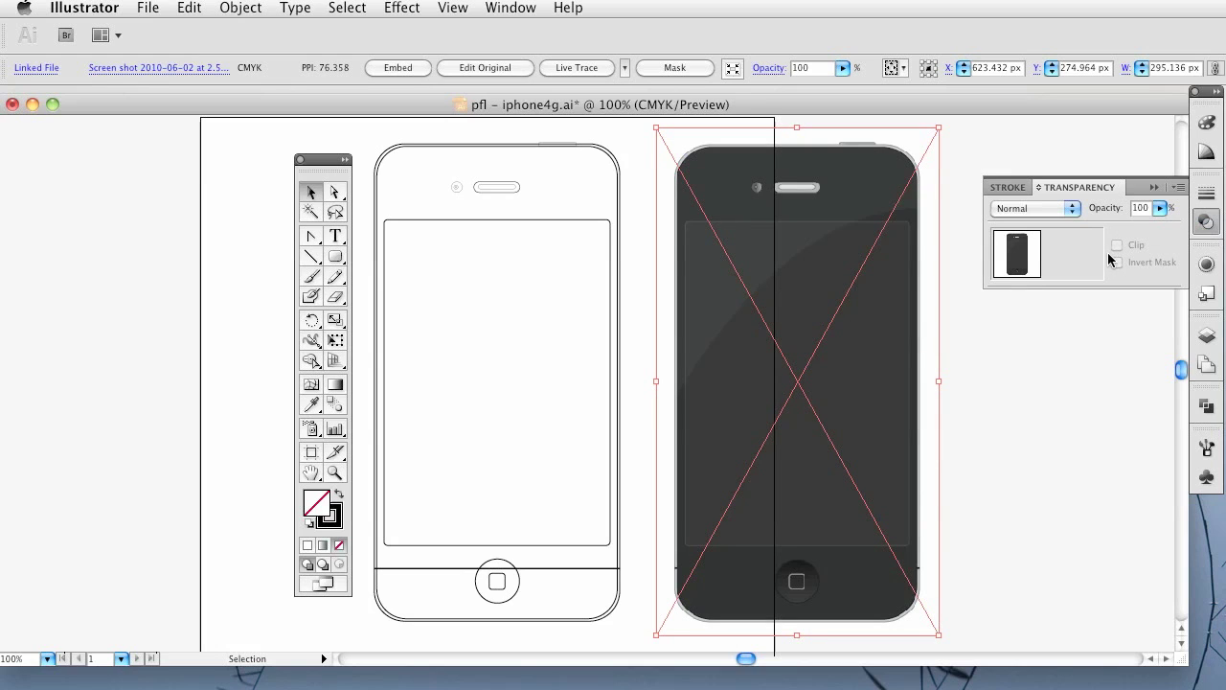
# Lock Layer 2, make Layer 3 active, and zoom to 150% on the phones
pyautogui.click(1203, 336)
pyautogui.click(1012, 368)
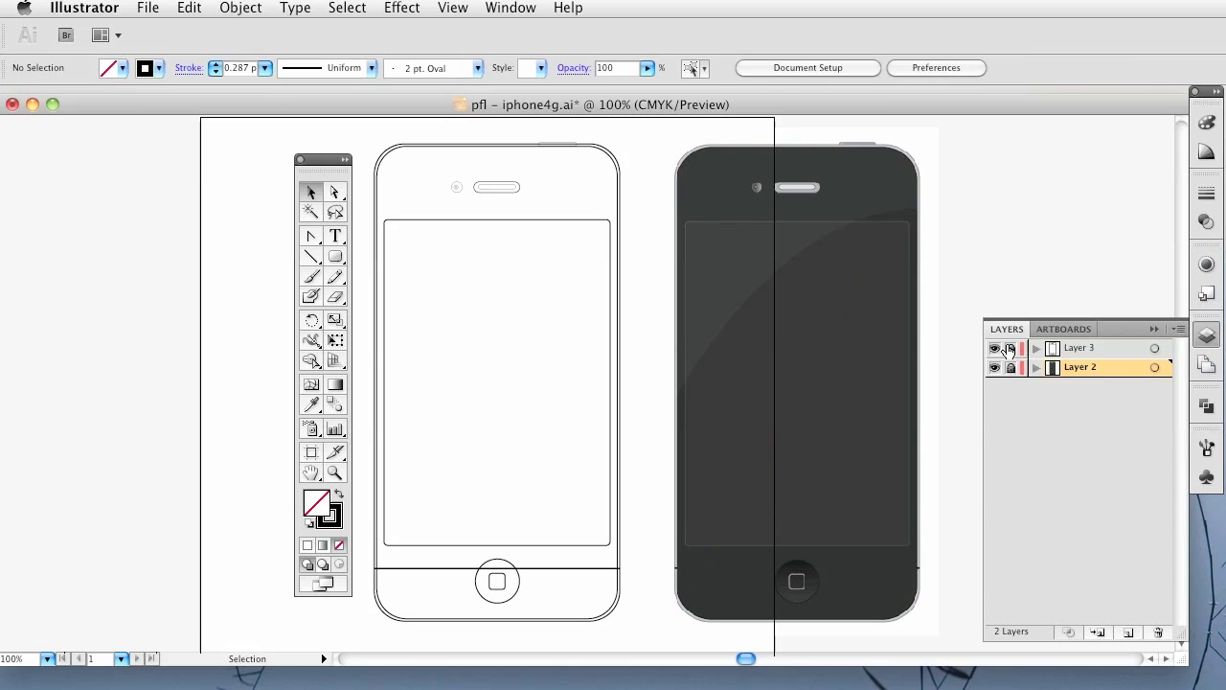
pyautogui.click(1097, 349)
pyautogui.press('super+equal')
pyautogui.moveTo(578, 402); pyautogui.dragTo(661, 476)
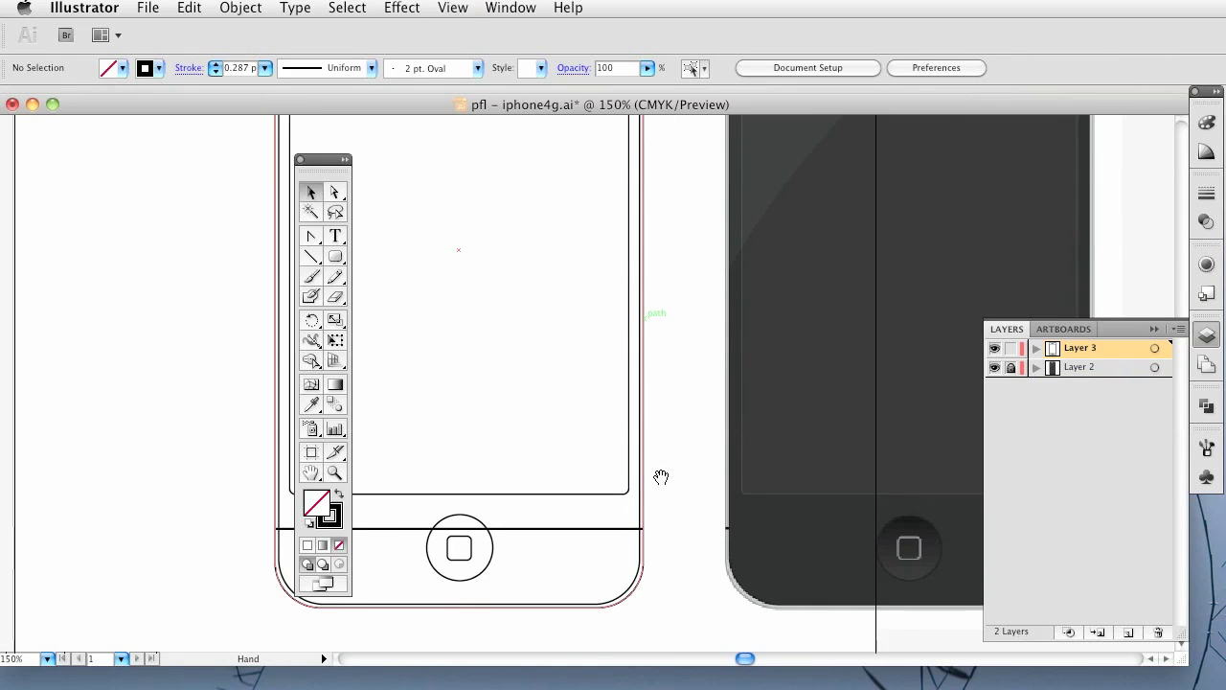
# Fill the phone's outer body path with light grey (about 26% black)
pyautogui.click(645, 562)
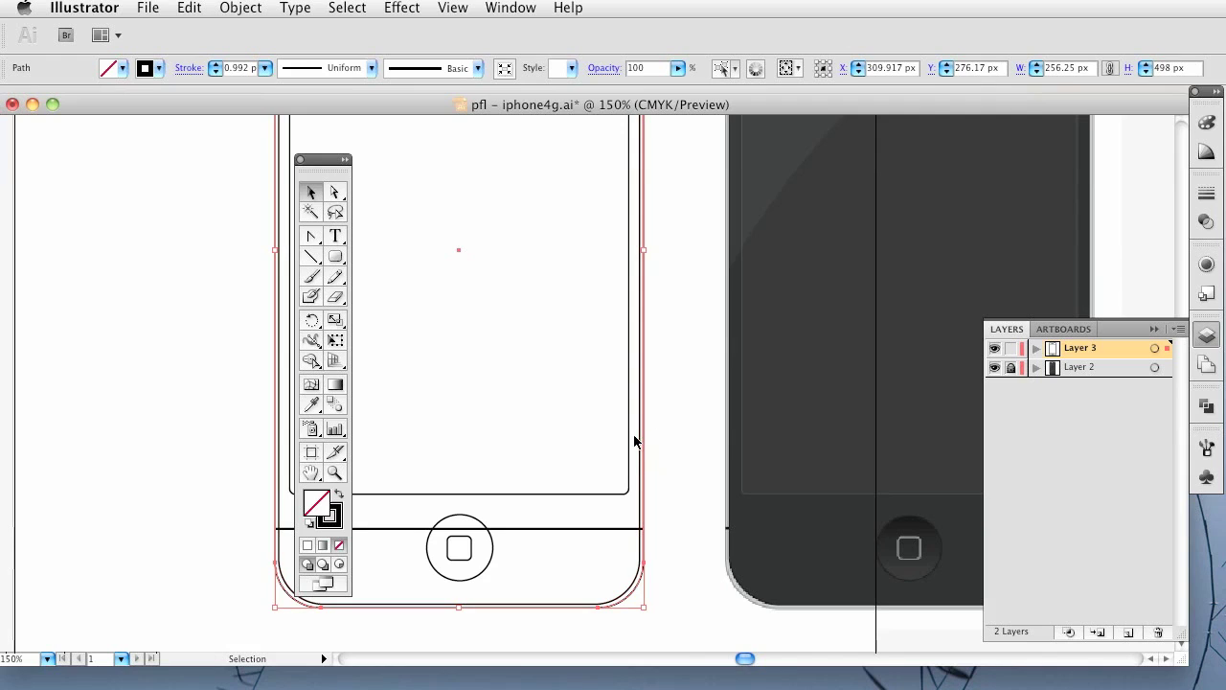
pyautogui.click(319, 505)
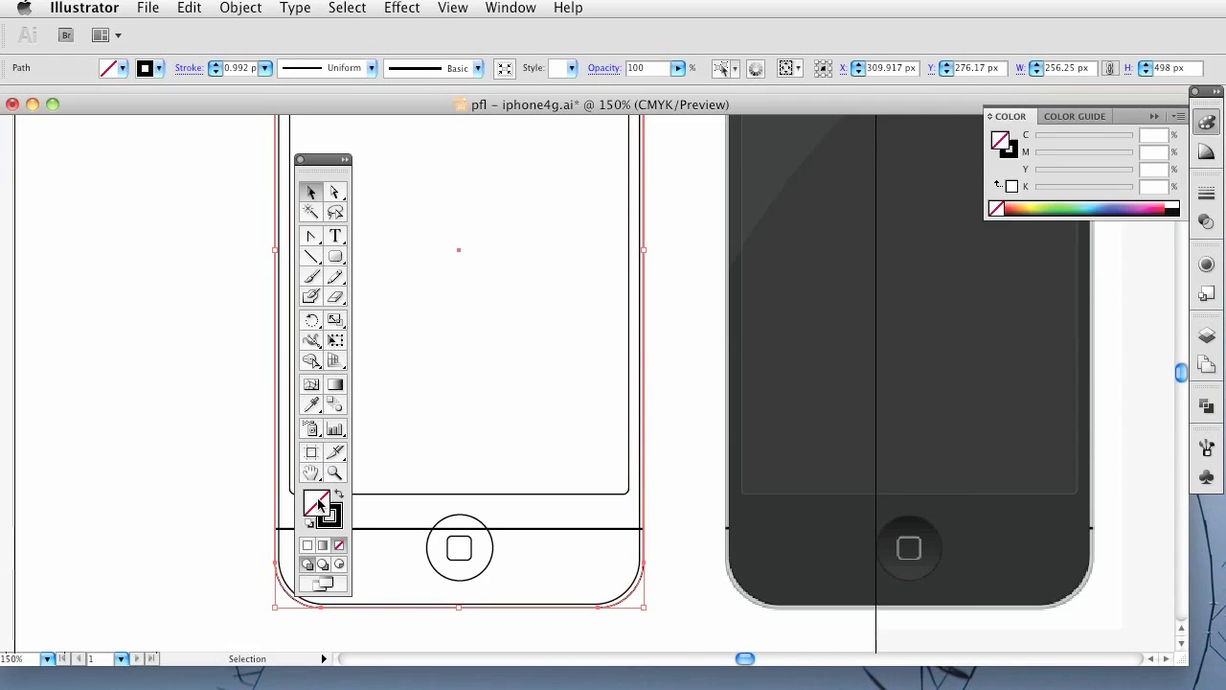
pyautogui.click(1174, 208)
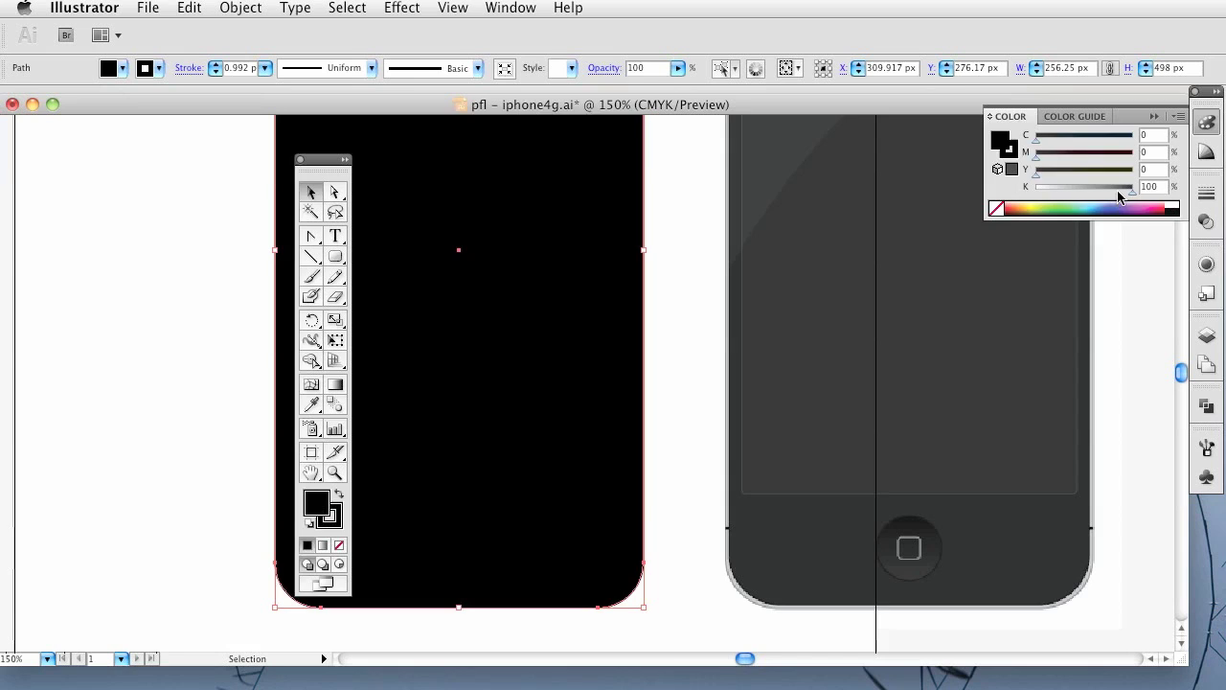
pyautogui.moveTo(1119, 196); pyautogui.dragTo(1061, 191)
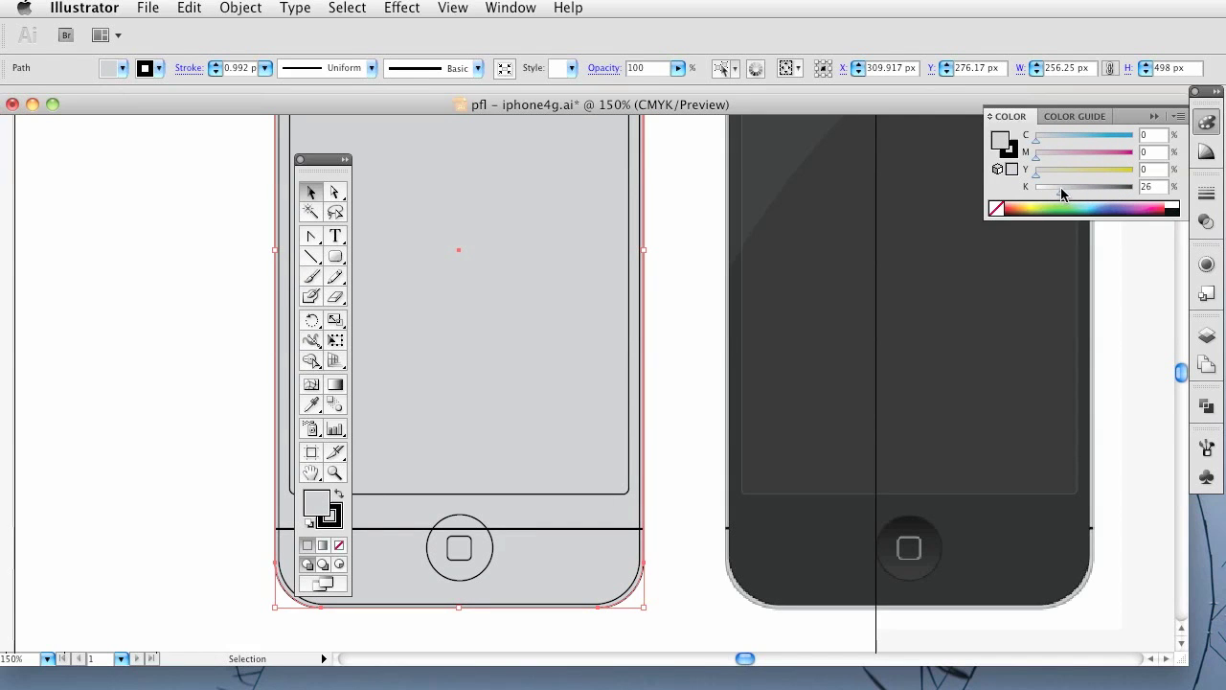
# Set the outer body's stroke colour to 50% black
pyautogui.click(336, 522)
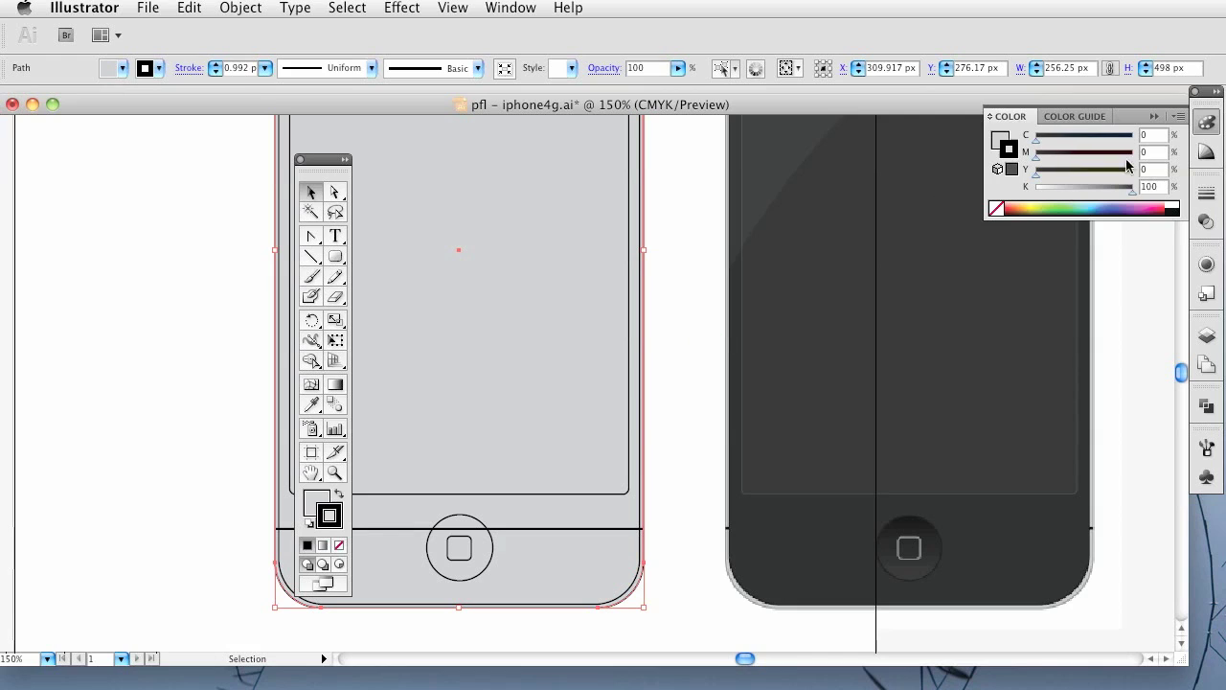
pyautogui.click(1094, 191)
pyautogui.moveTo(1081, 195); pyautogui.dragTo(1080, 195)
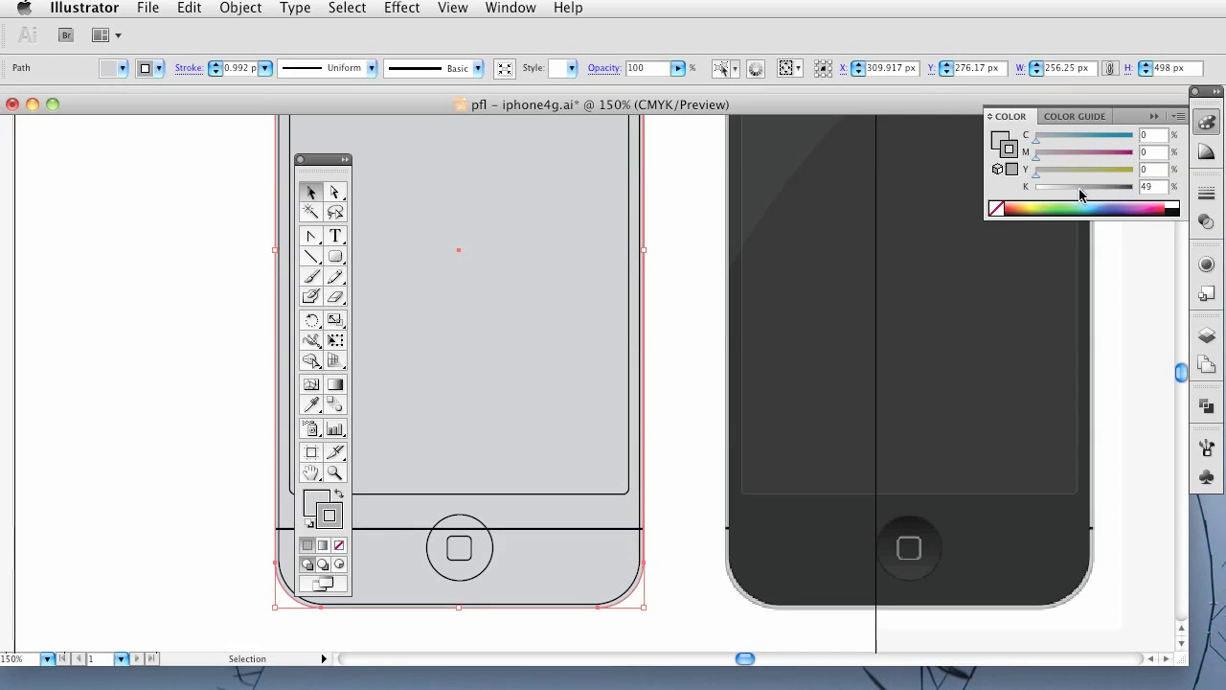
pyautogui.press('super+h')
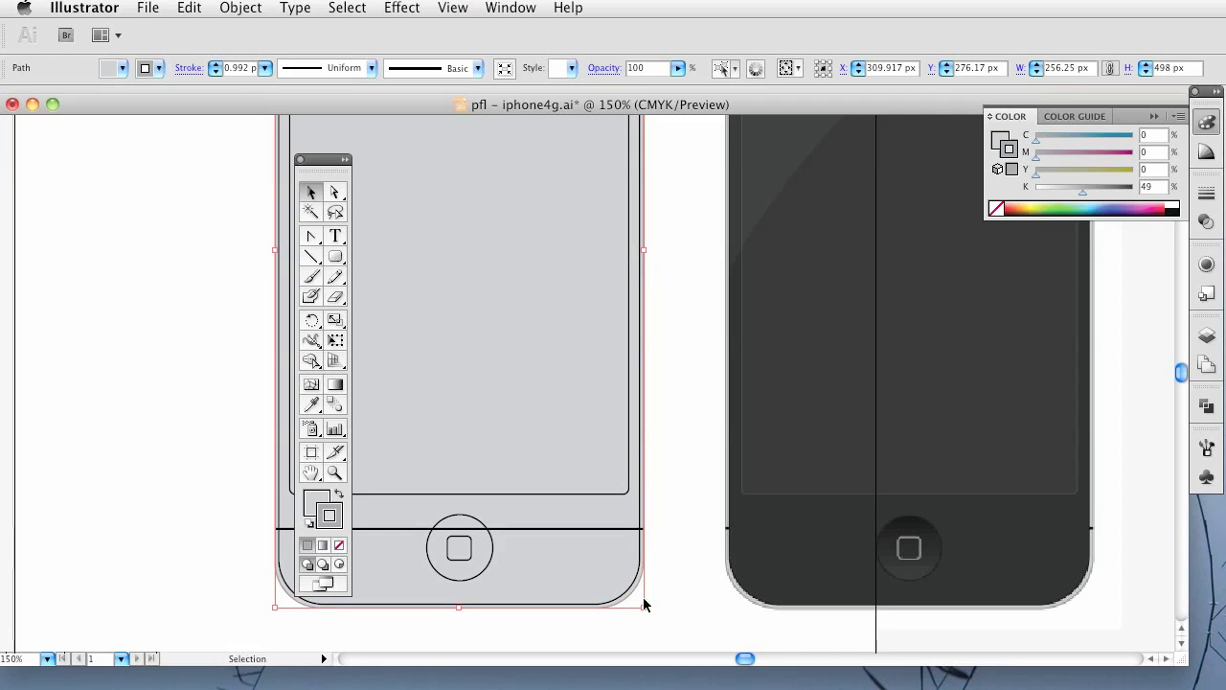
pyautogui.press('a')
pyautogui.press('shift+super+b')
pyautogui.press('v')
pyautogui.doubleClick(1148, 186)
pyautogui.write('50')
# Fill the inner body path with near-black dark grey at 96% black
pyautogui.click(641, 566)
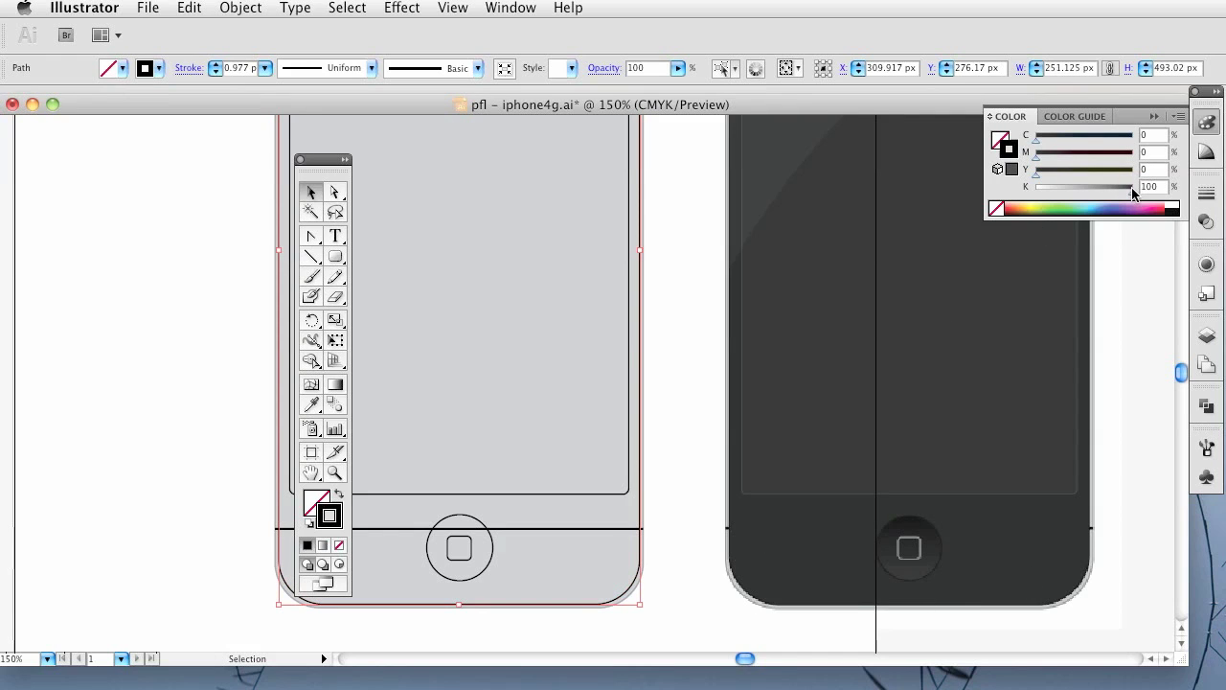
pyautogui.click(313, 506)
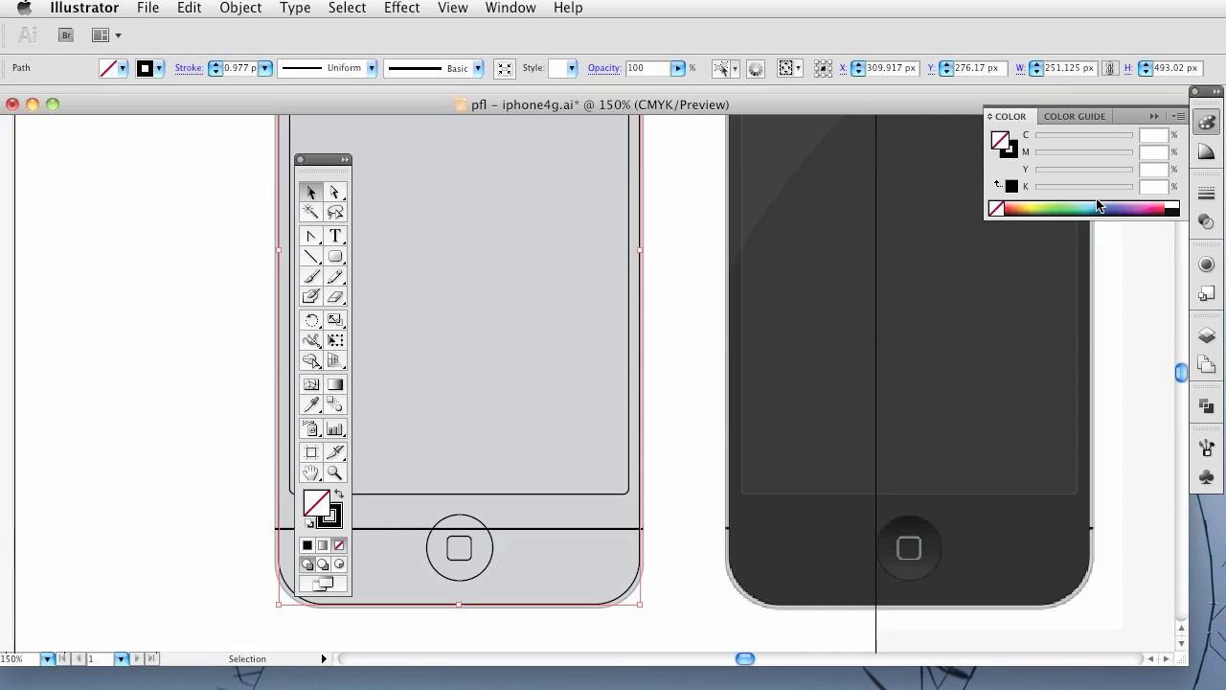
pyautogui.click(1180, 206)
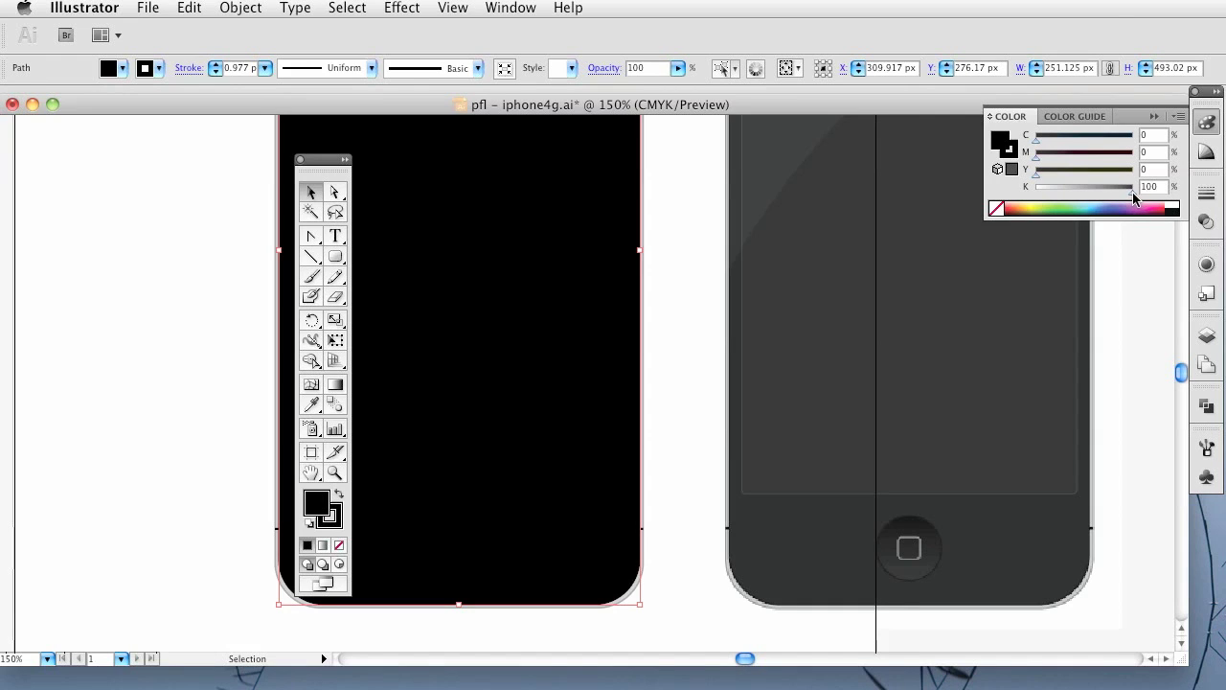
pyautogui.moveTo(1133, 198); pyautogui.dragTo(1128, 199)
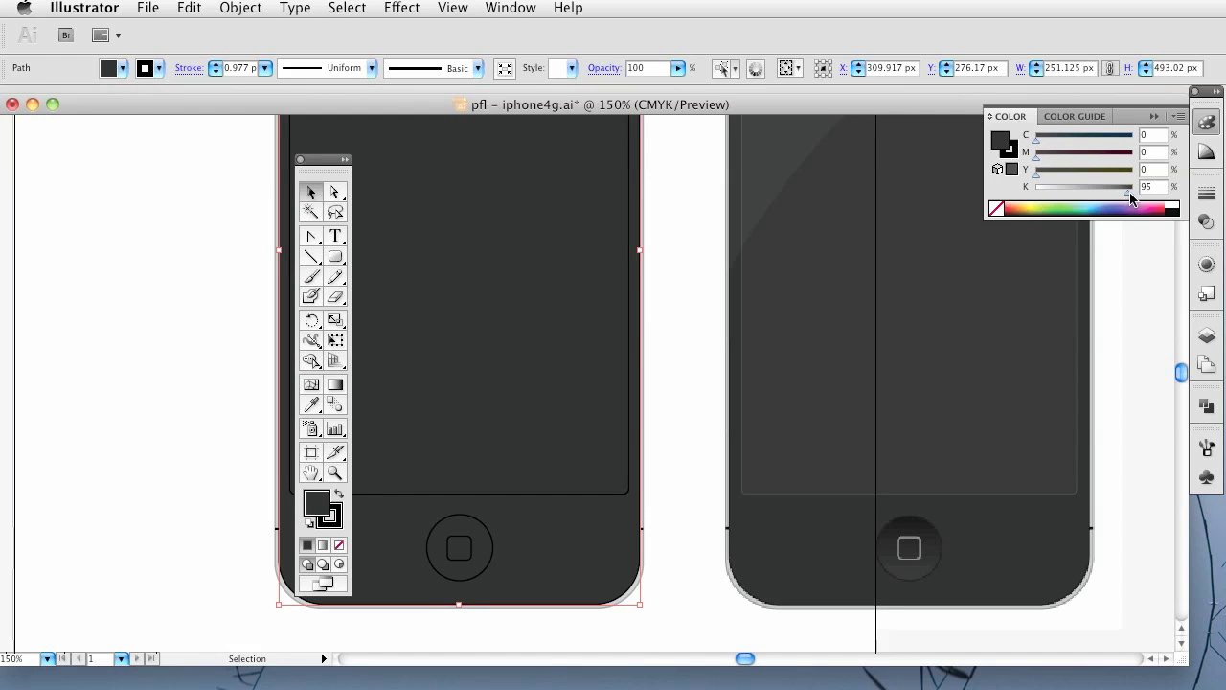
pyautogui.click(1150, 188)
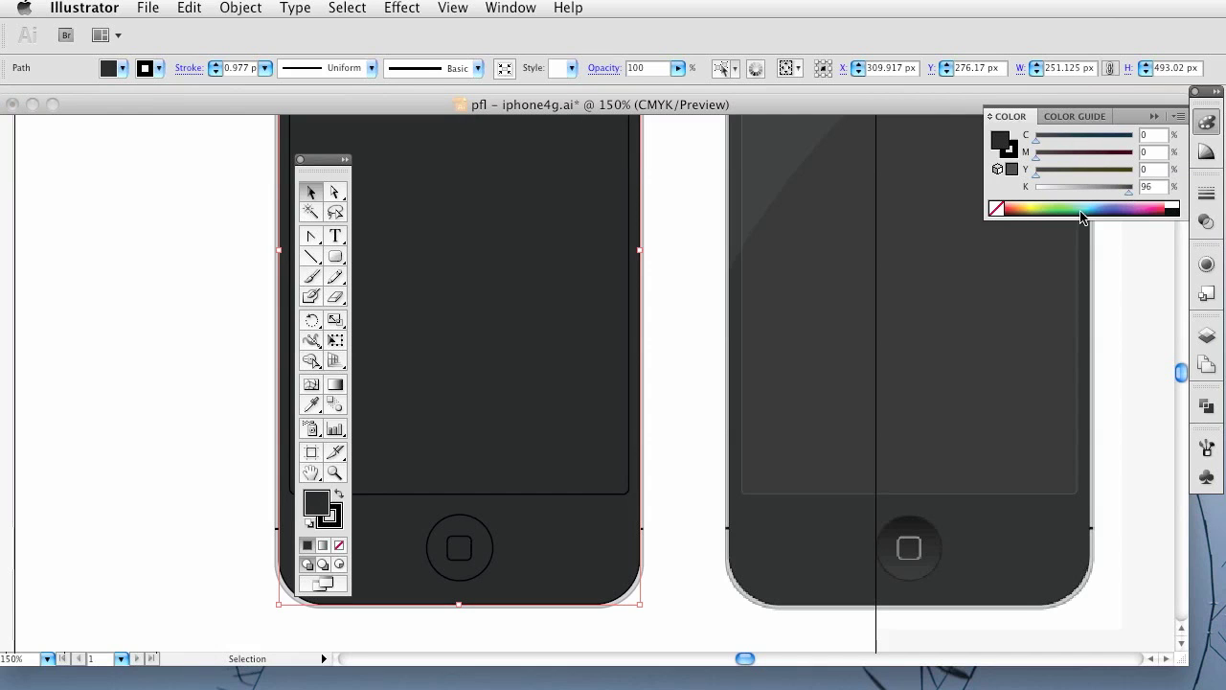
pyautogui.moveTo(555, 402); pyautogui.dragTo(658, 387)
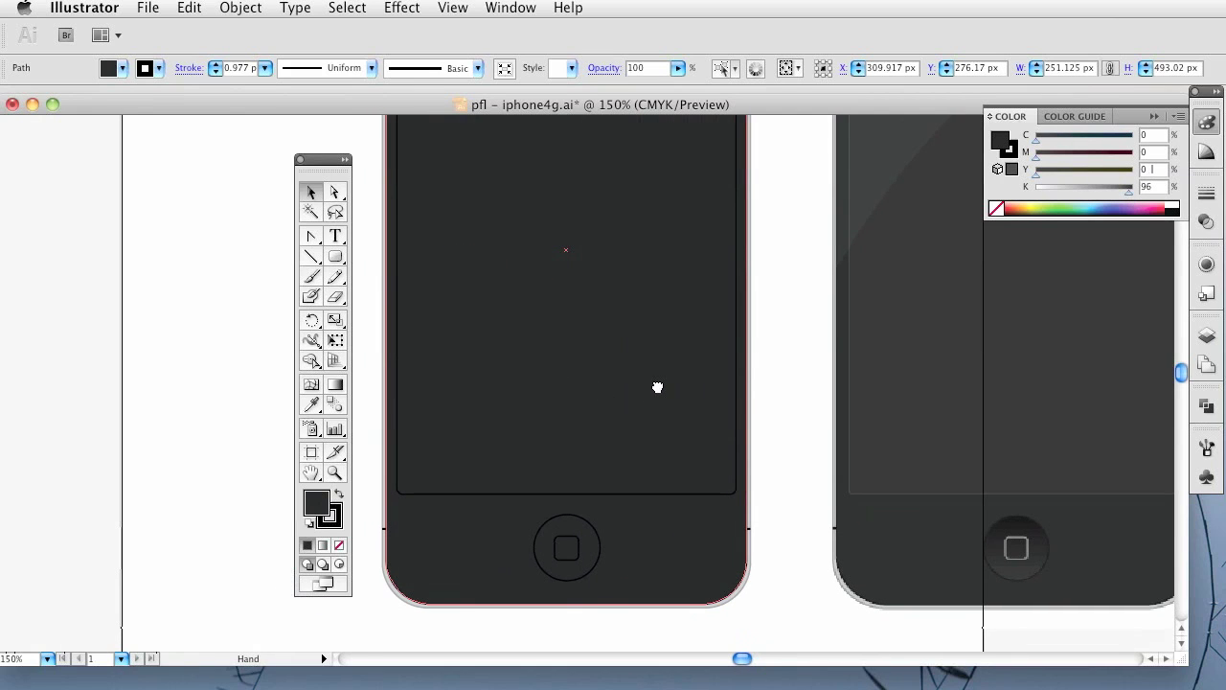
# Fill the screen rectangle with dark grey sampled from the reference image
pyautogui.click(719, 496)
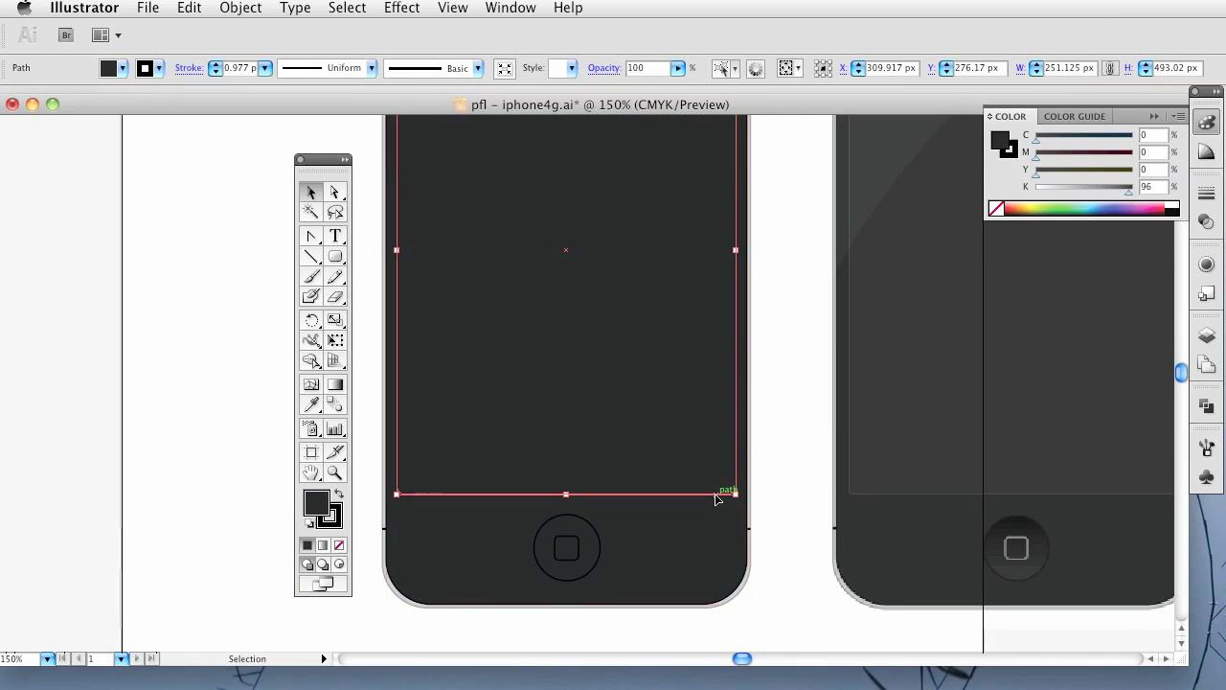
pyautogui.press('/')
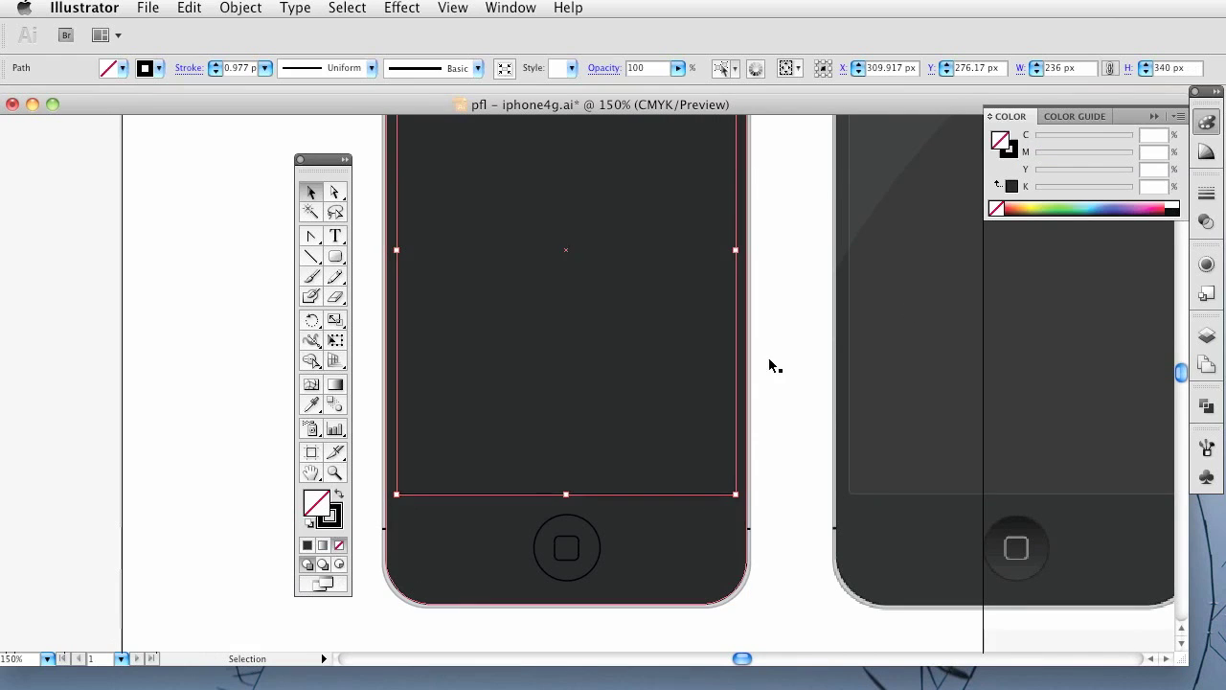
pyautogui.click(1175, 208)
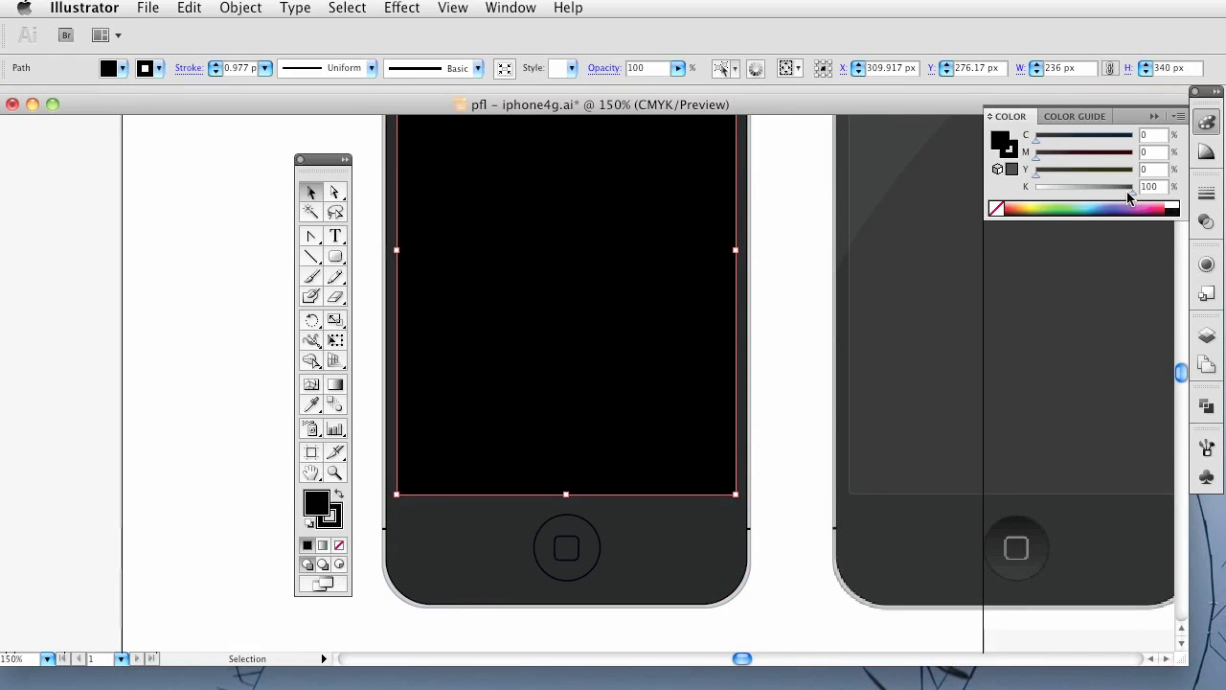
pyautogui.moveTo(1127, 194); pyautogui.dragTo(1127, 196)
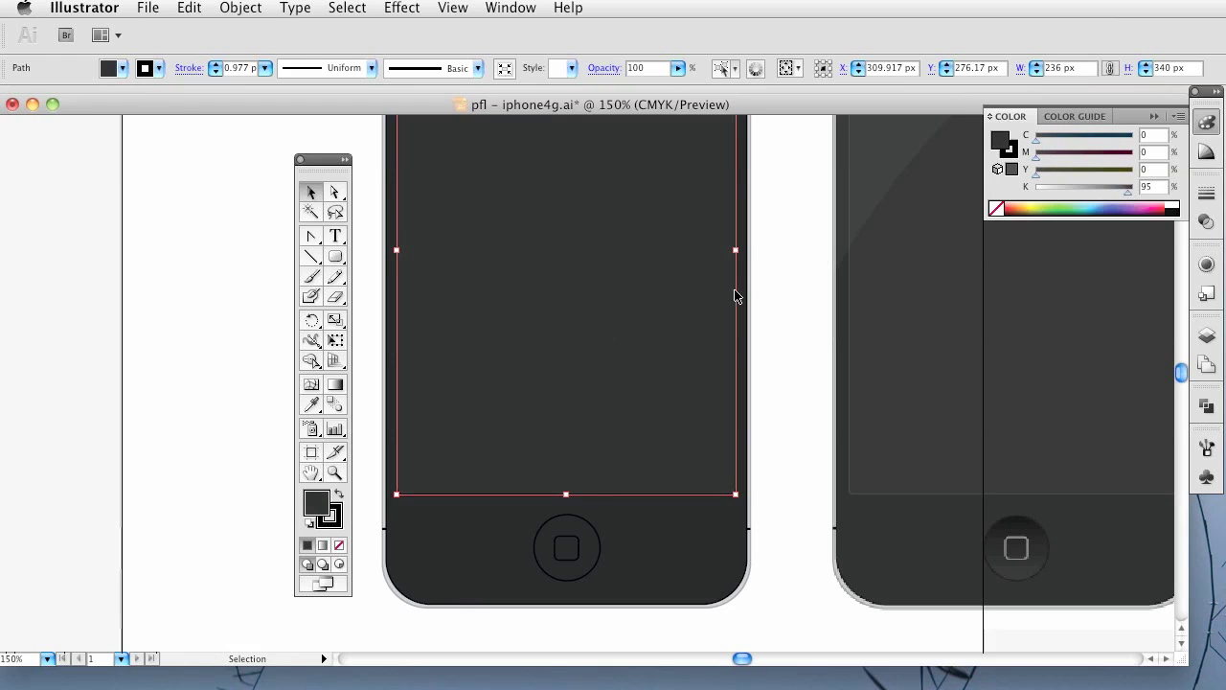
pyautogui.click(312, 404)
pyautogui.click(867, 431)
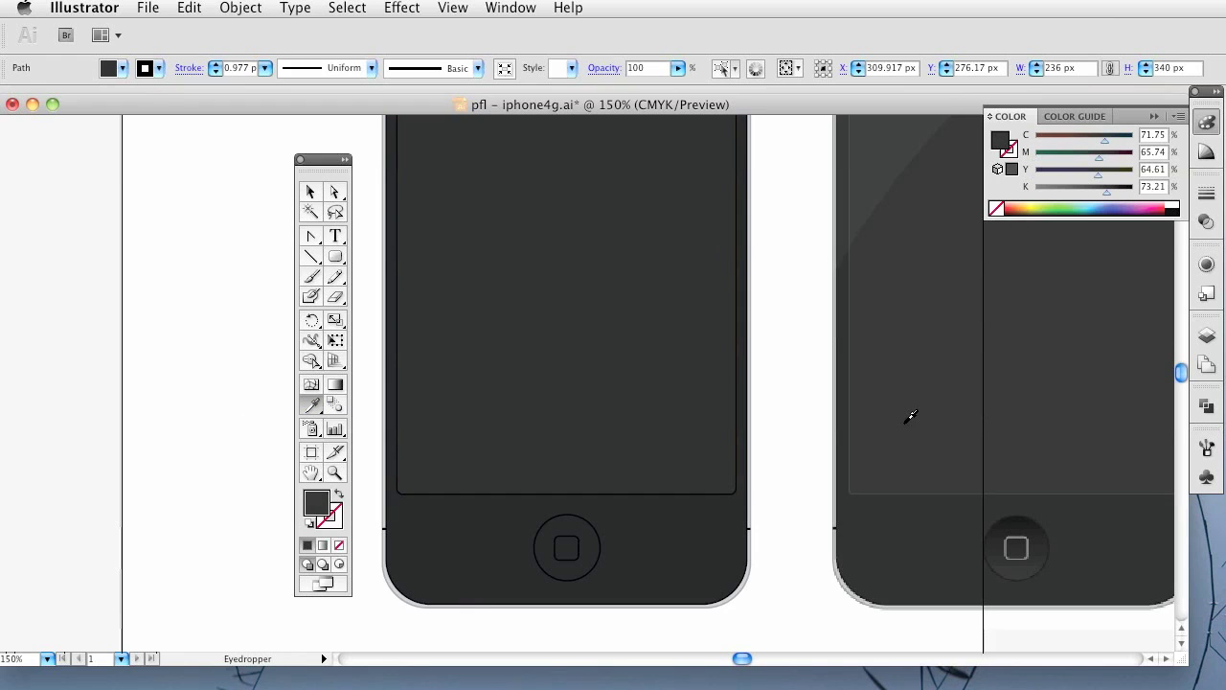
pyautogui.click(911, 417)
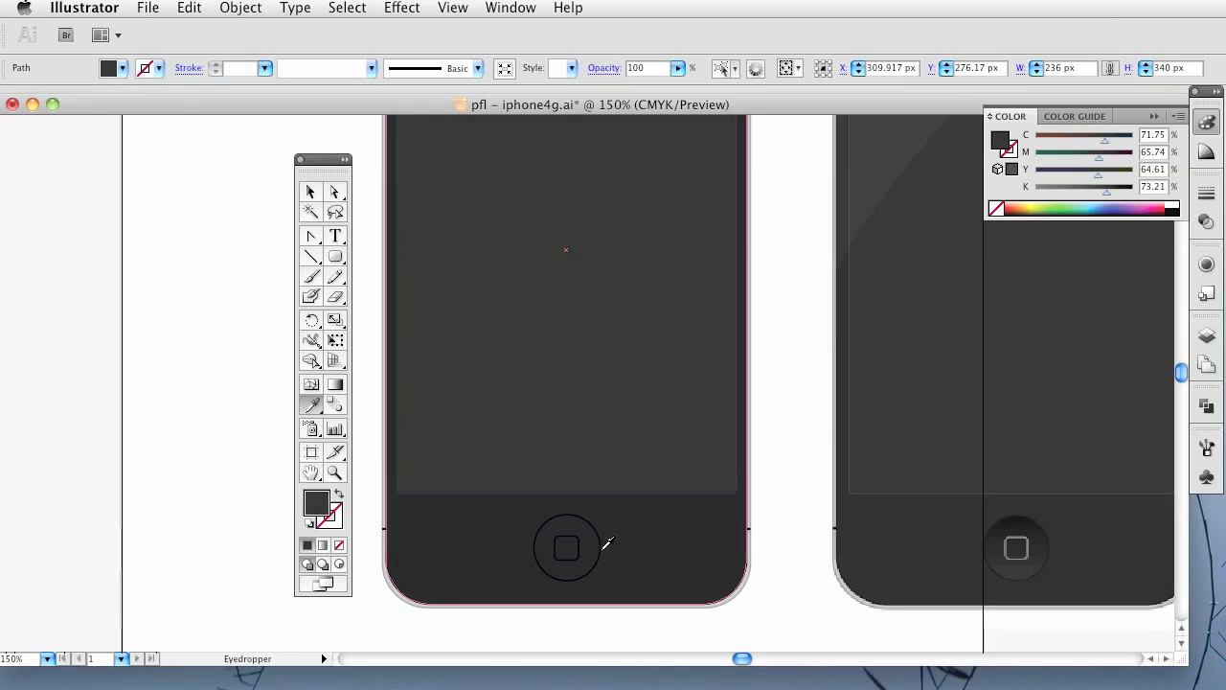
# Set the stroke weight to 1 px
pyautogui.click(310, 192)
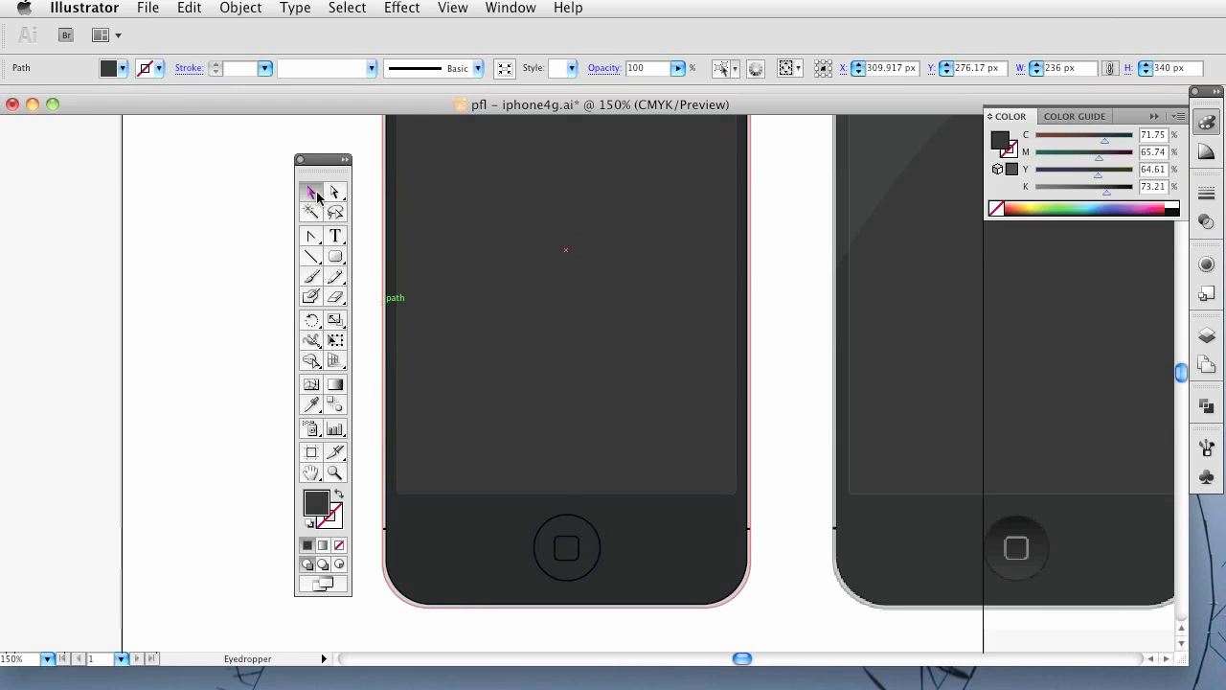
pyautogui.click(1207, 192)
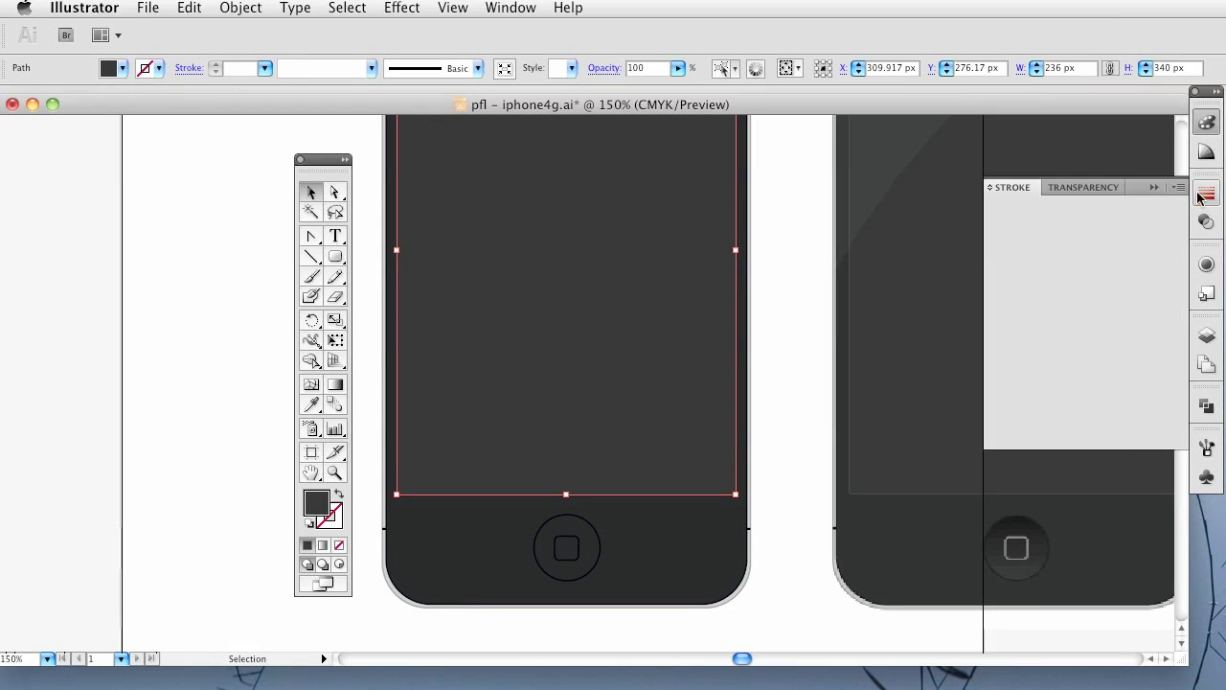
pyautogui.click(1084, 211)
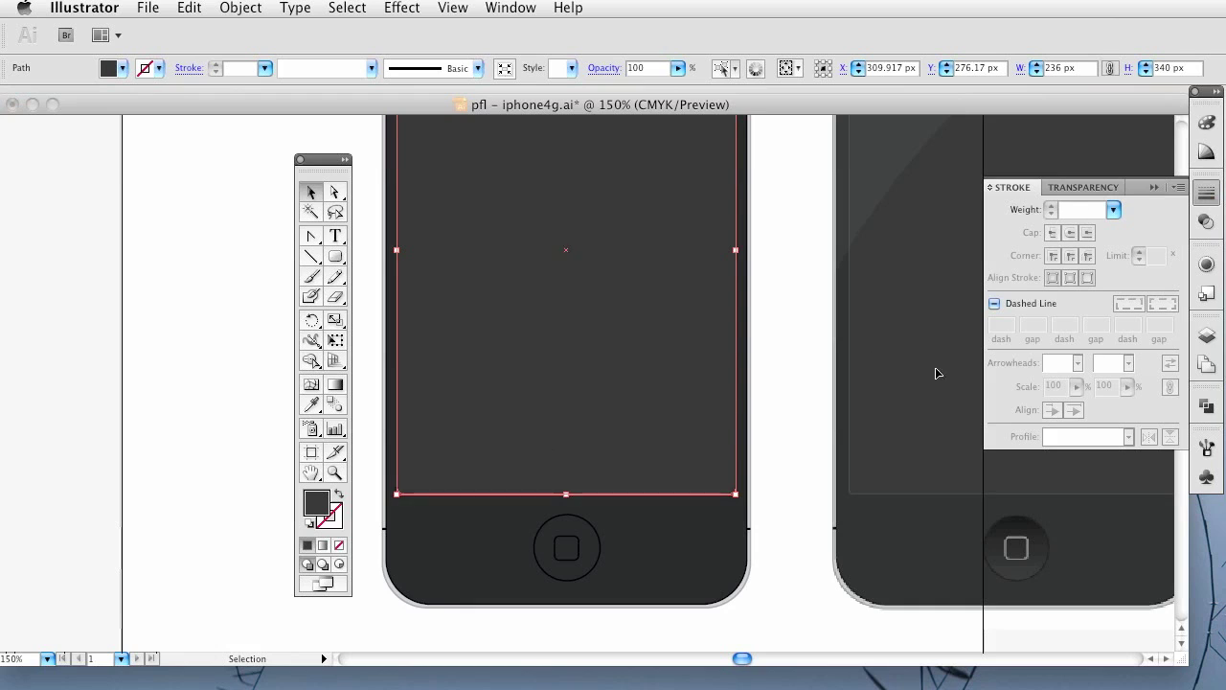
pyautogui.press('Return')
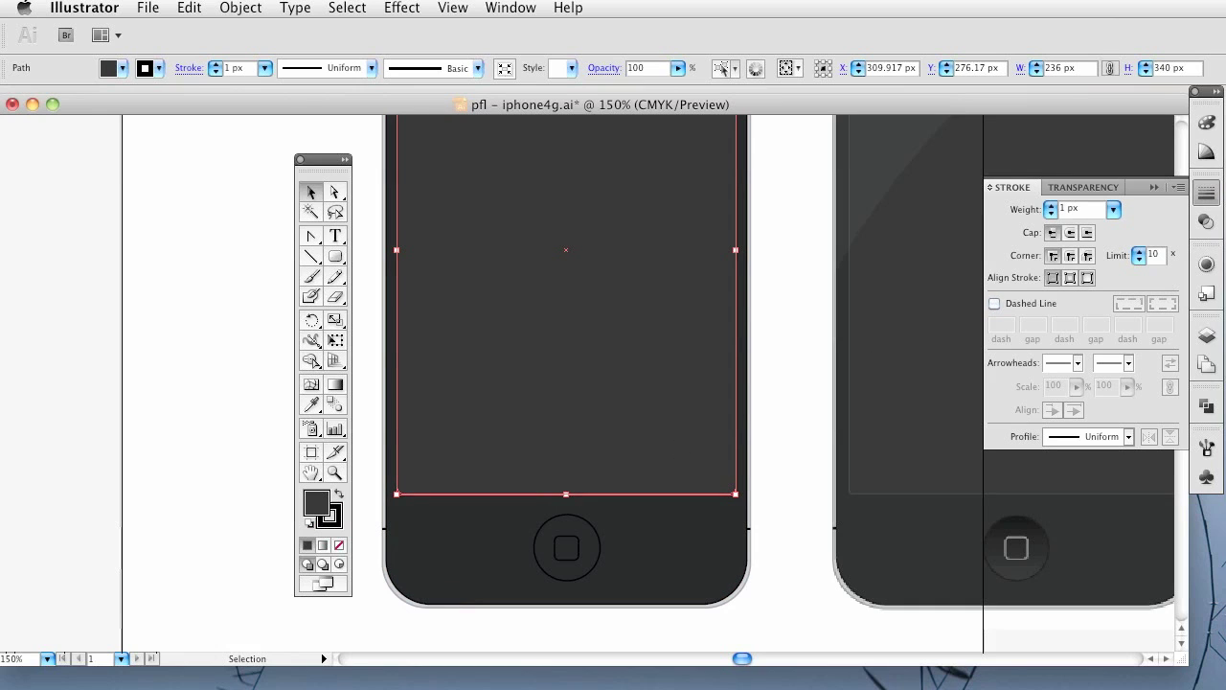
pyautogui.click(772, 569)
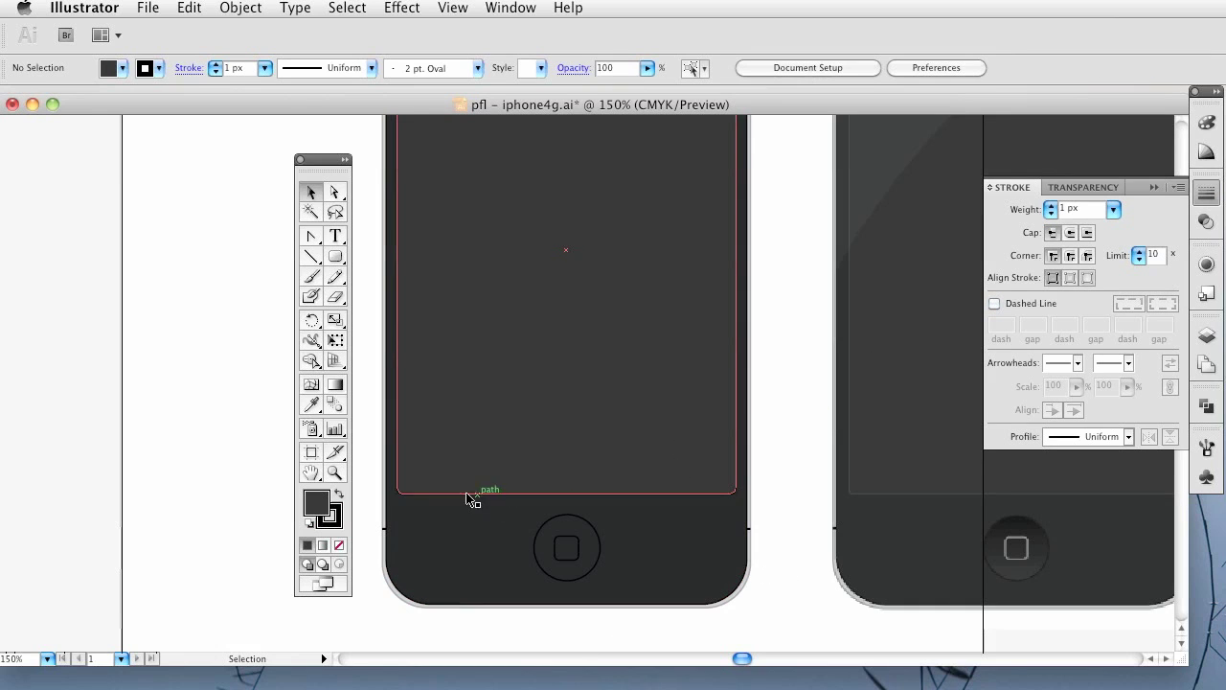
# Lighten the screen rectangle's outline from black to grey
pyautogui.click(331, 520)
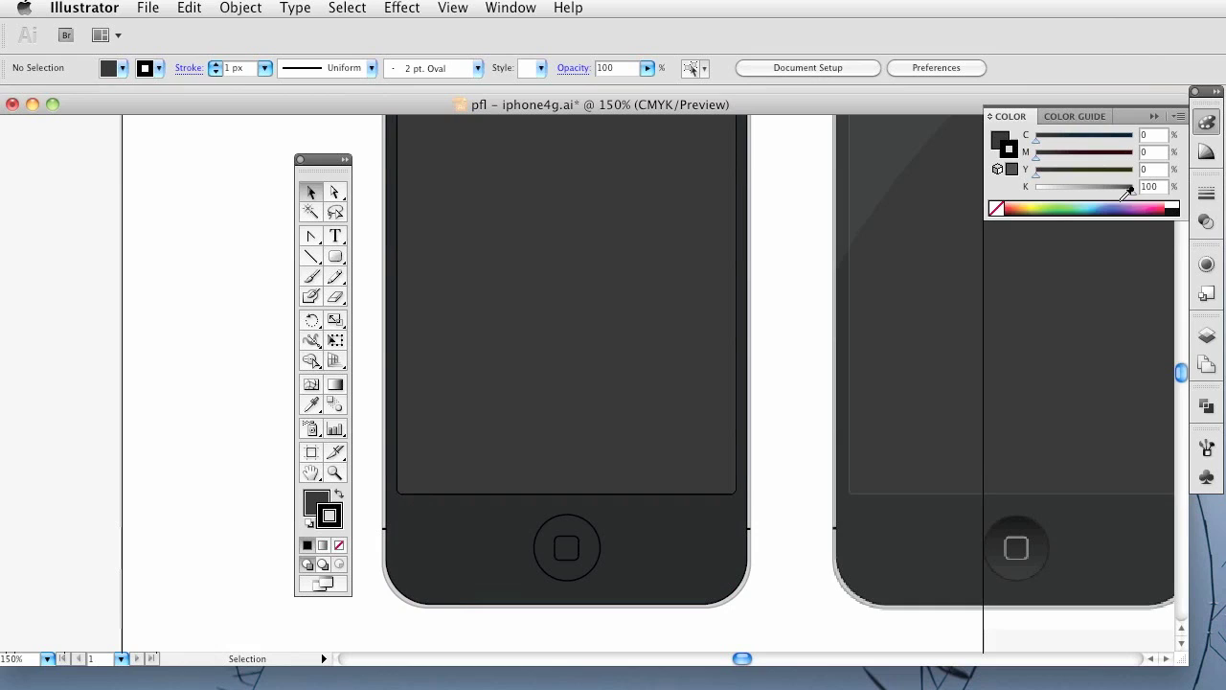
pyautogui.moveTo(1126, 190); pyautogui.dragTo(1114, 192)
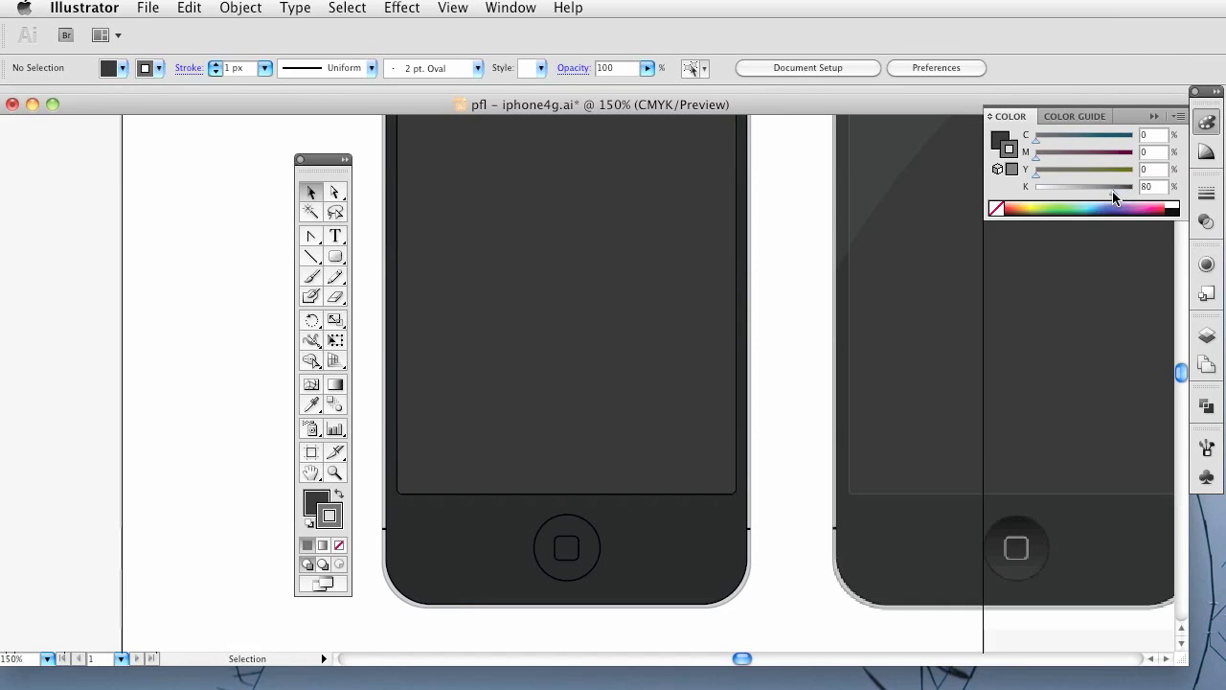
pyautogui.click(704, 495)
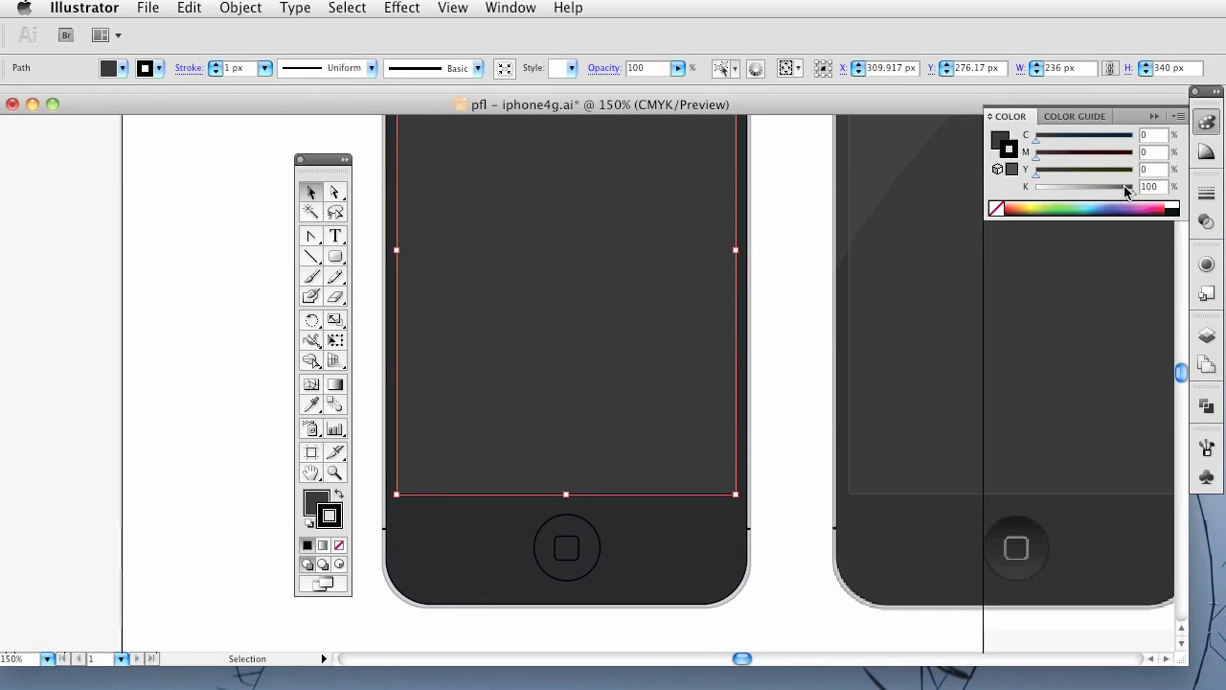
pyautogui.moveTo(1130, 189); pyautogui.dragTo(1117, 188)
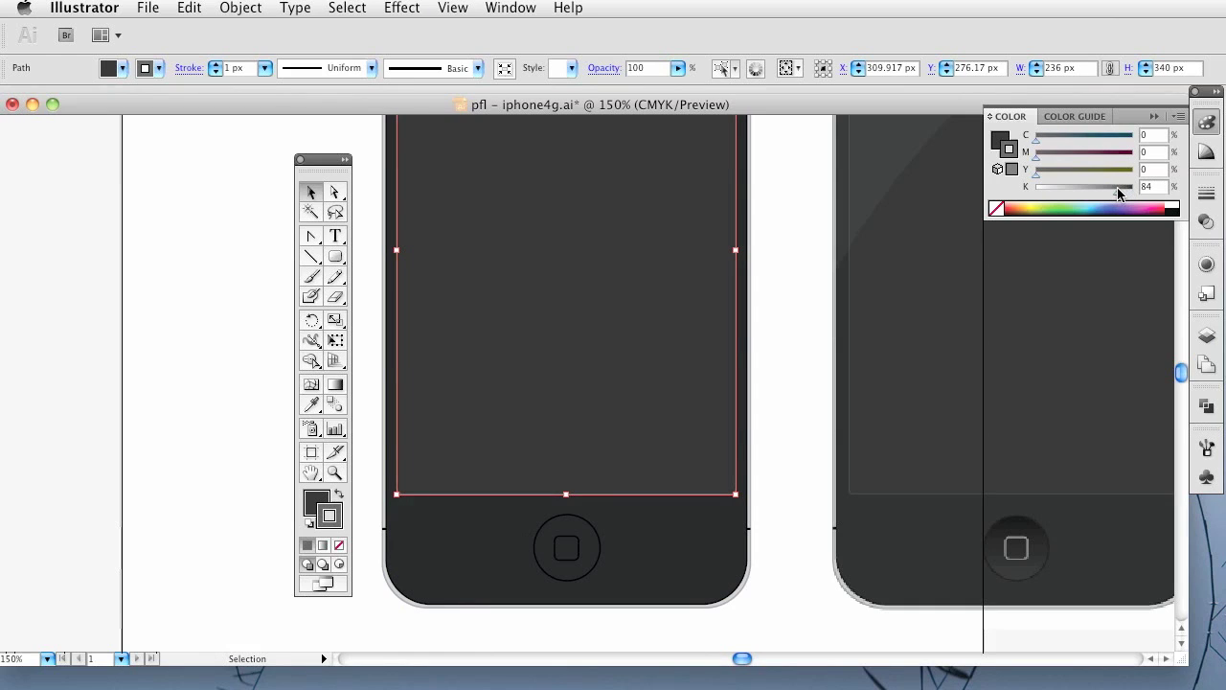
pyautogui.press('super+h')
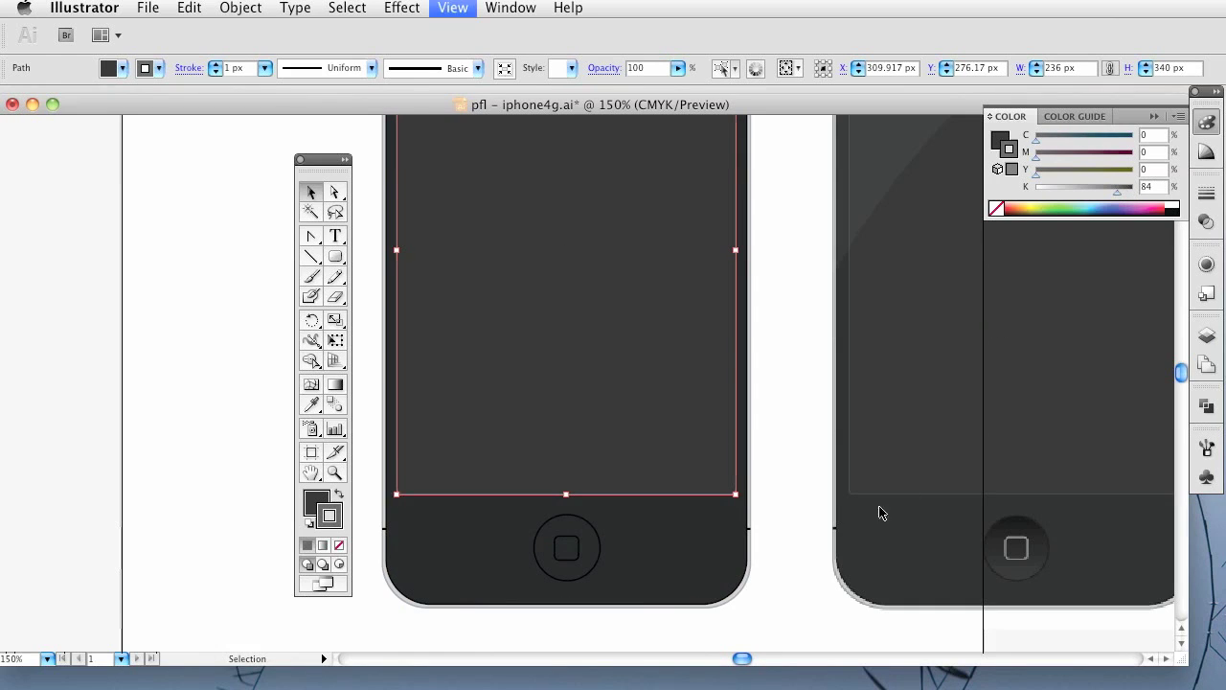
pyautogui.click(795, 487)
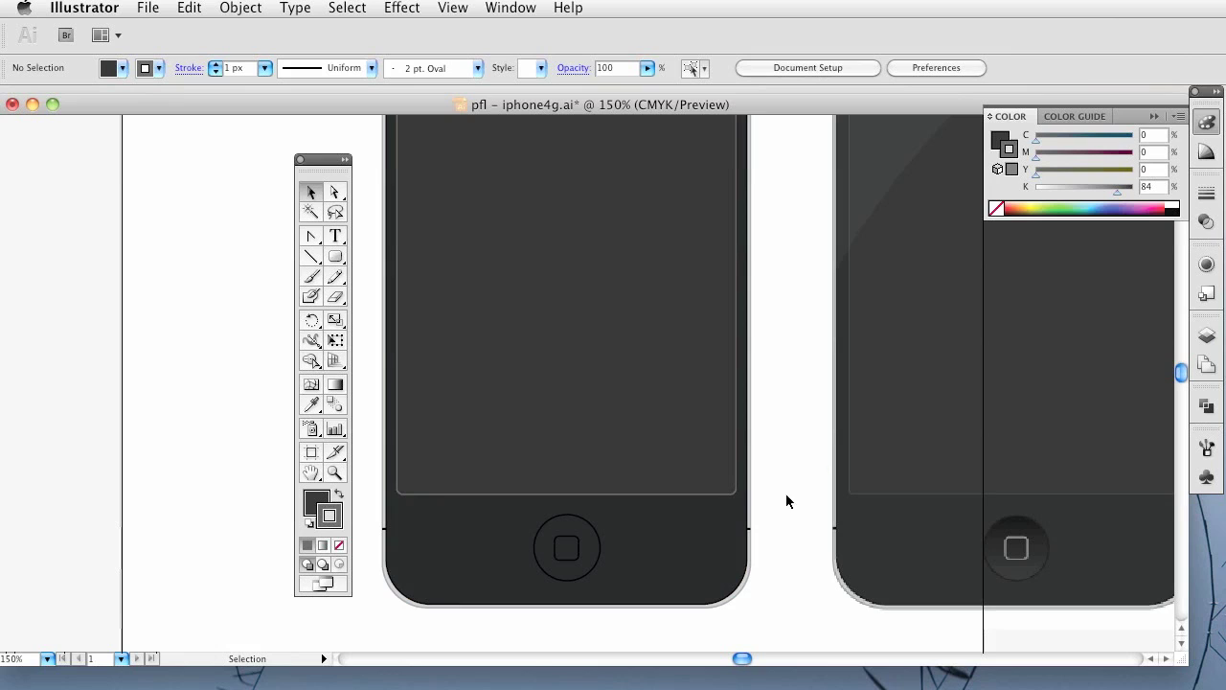
# Set the screen rectangle's outline to exactly 92% black
pyautogui.click(706, 493)
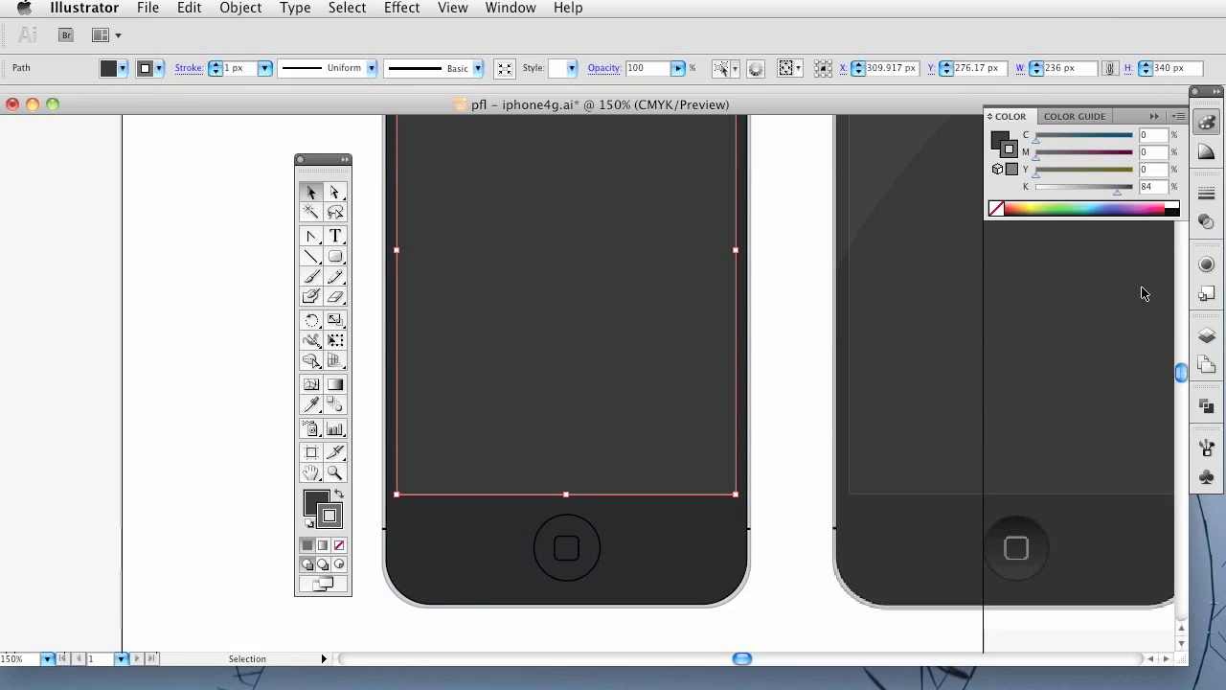
pyautogui.click(1119, 190)
pyautogui.click(781, 517)
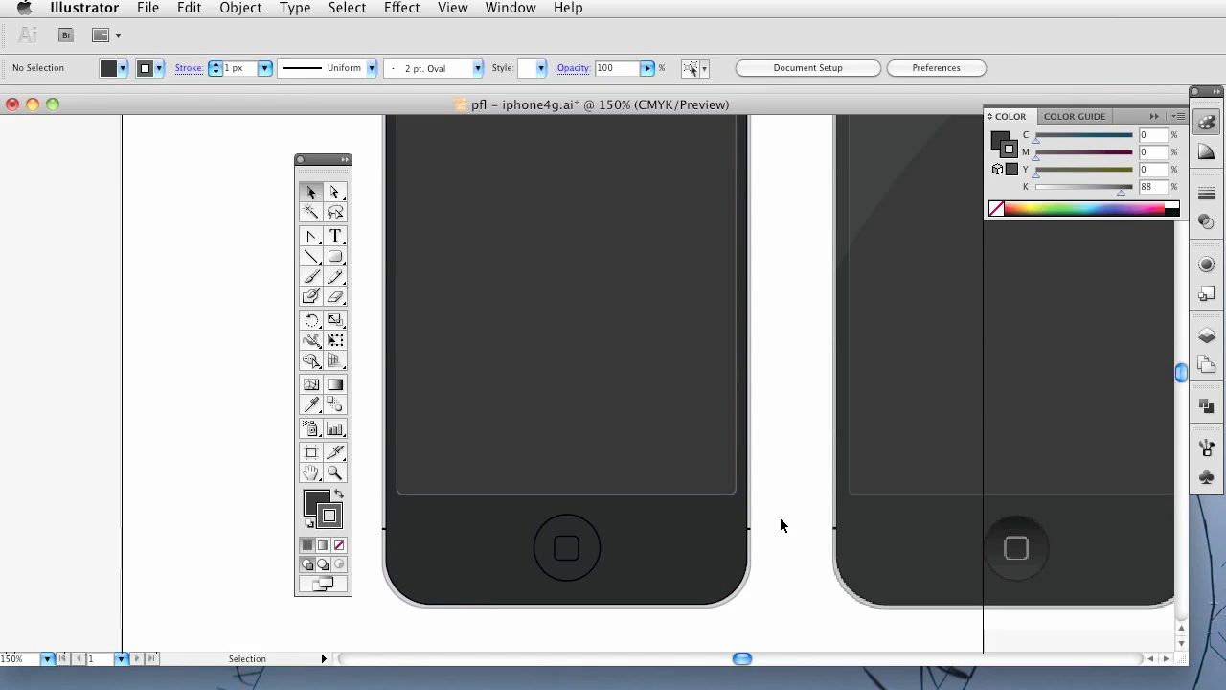
pyautogui.click(696, 495)
pyautogui.doubleClick(1156, 190)
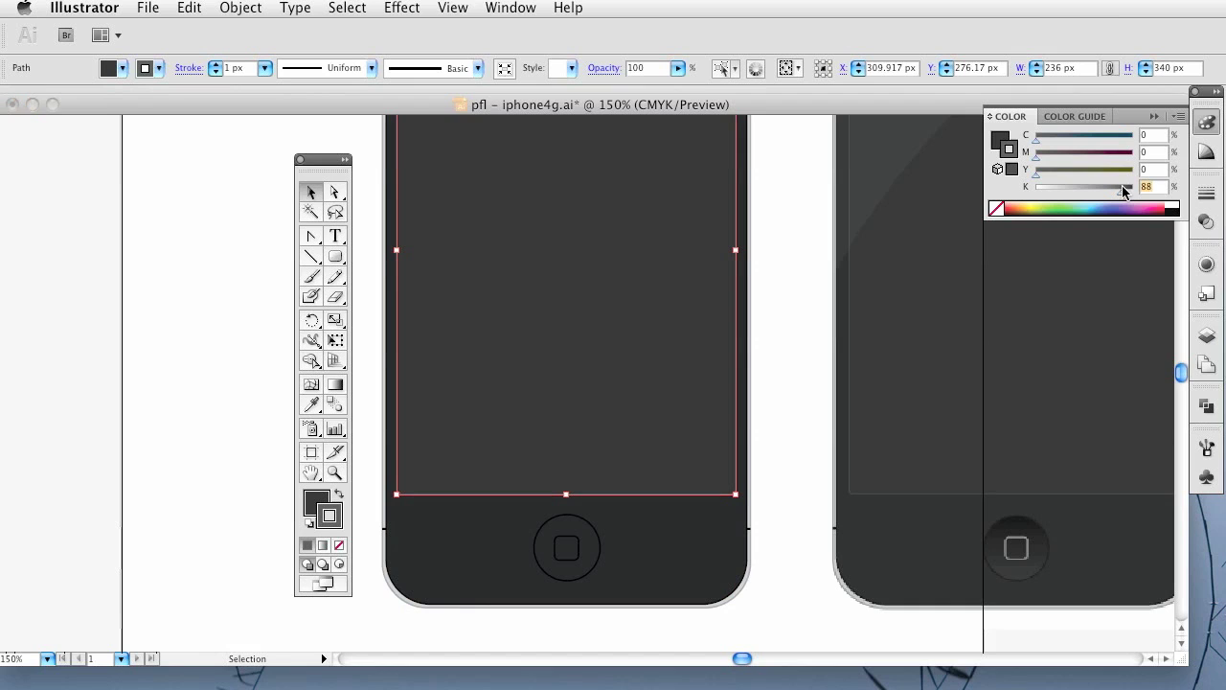
pyautogui.write('92')
pyautogui.press('Return')
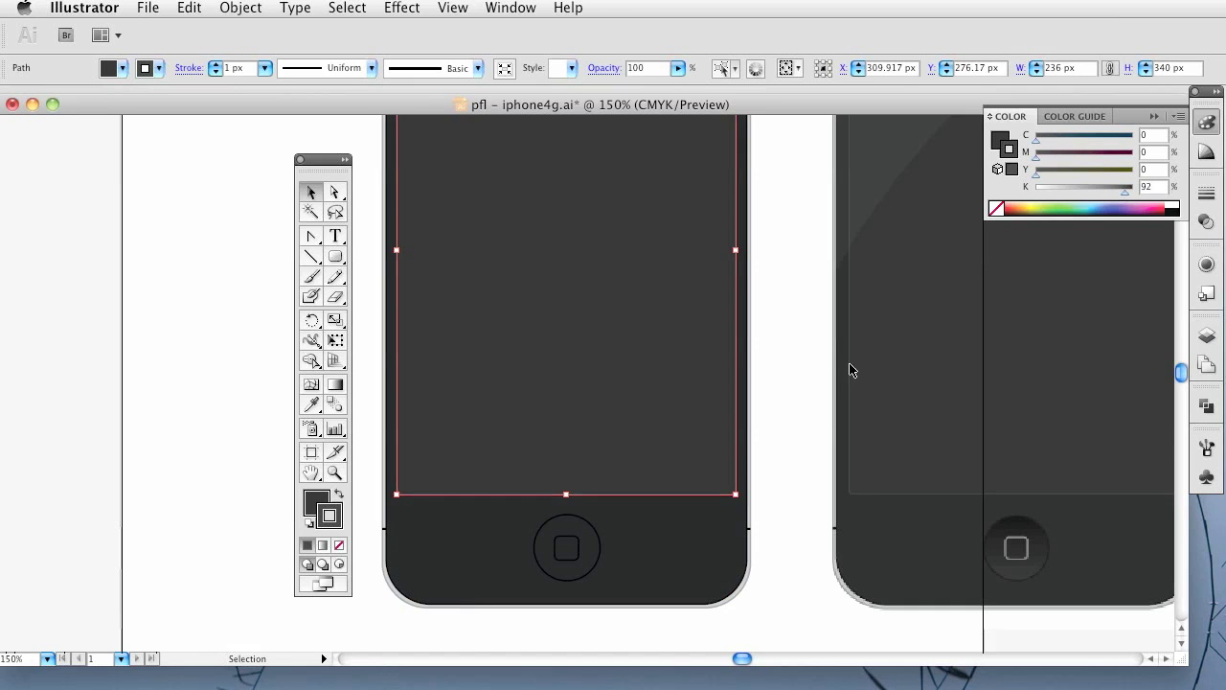
pyautogui.click(816, 356)
pyautogui.press('space')
pyautogui.moveTo(772, 290)
pyautogui.mouseDown()
pyautogui.moveTo(779, 345)
pyautogui.moveTo(794, 274)
pyautogui.mouseUp()
pyautogui.moveTo(748, 337)
pyautogui.mouseDown()
pyautogui.moveTo(756, 430)
pyautogui.moveTo(727, 379)
pyautogui.mouseUp()
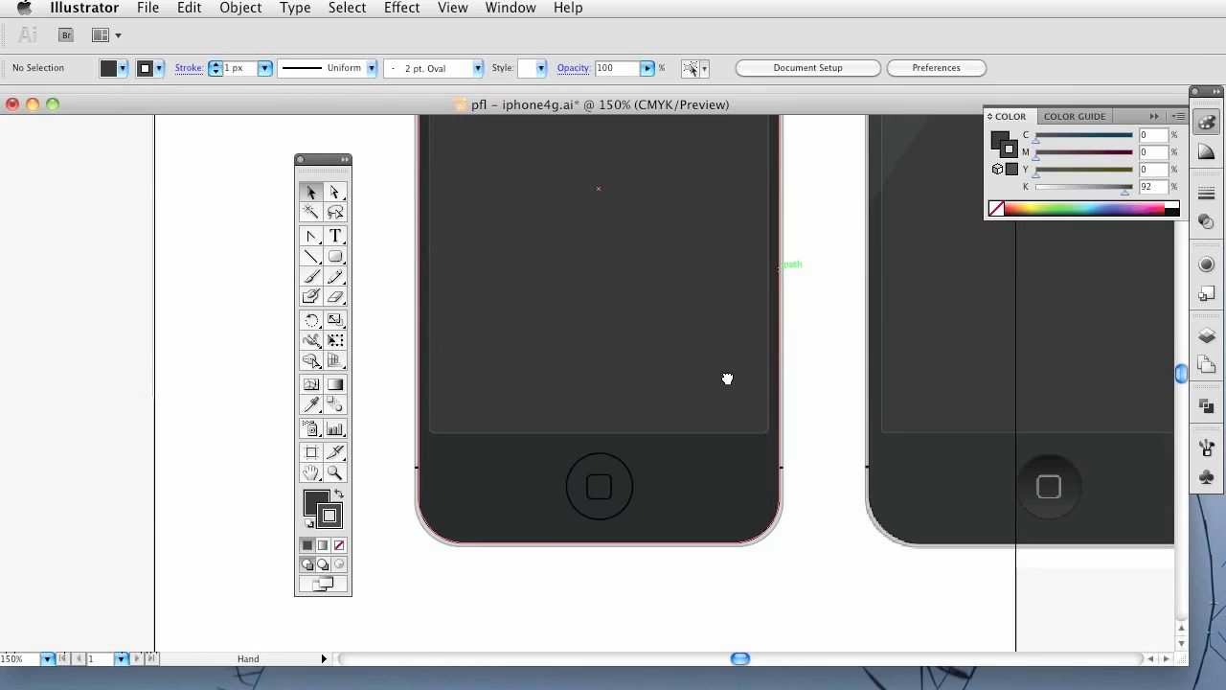
# At 200% zoom, set the home button square's outline to 88%, then 86% black
pyautogui.press('super+equal')
pyautogui.moveTo(813, 408); pyautogui.dragTo(725, 451)
pyautogui.click(508, 497)
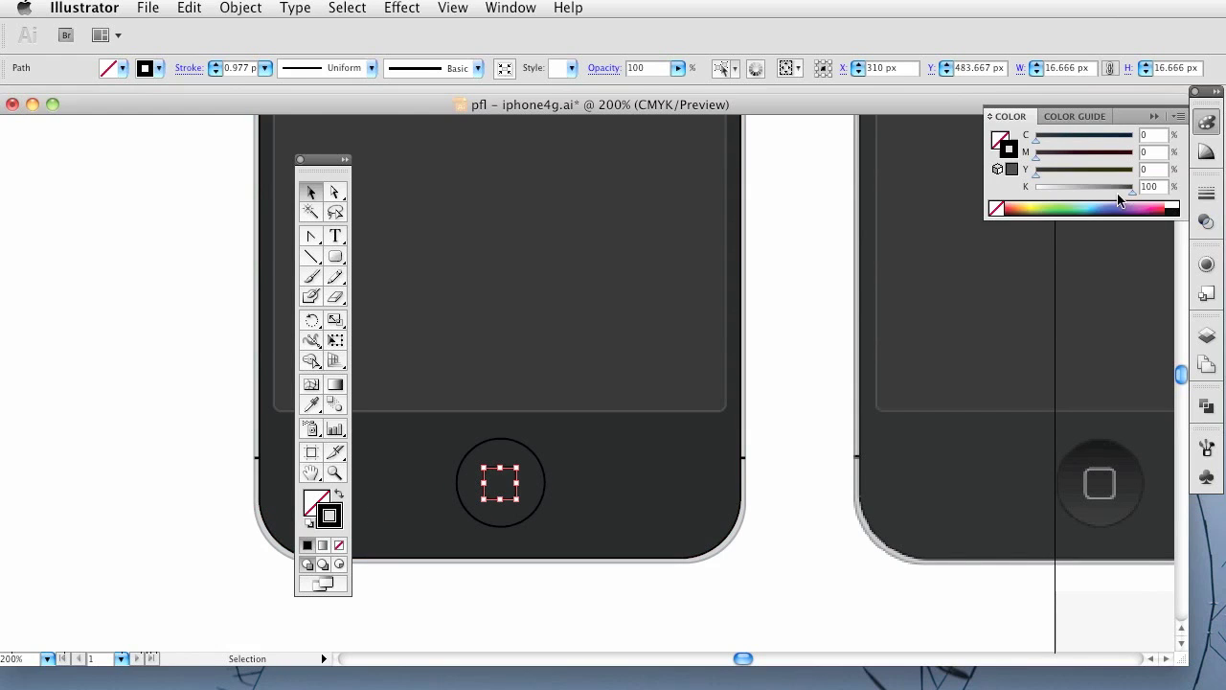
pyautogui.click(1153, 187)
pyautogui.write('88')
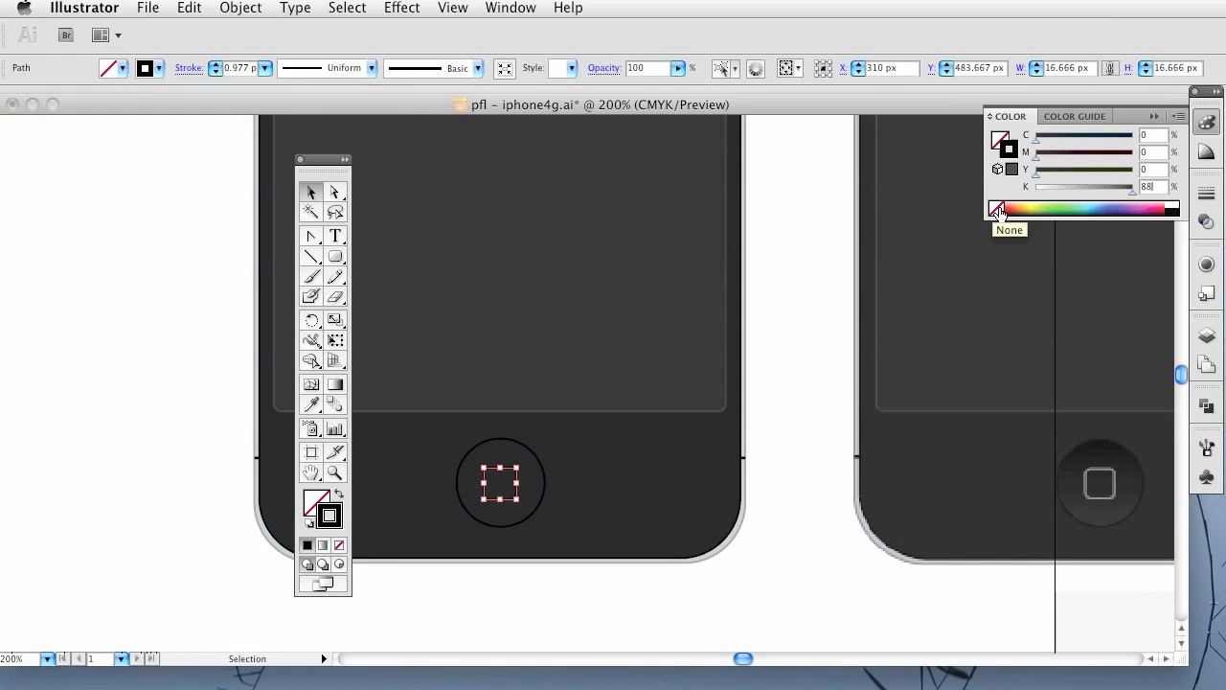
pyautogui.press('Return')
pyautogui.click(776, 449)
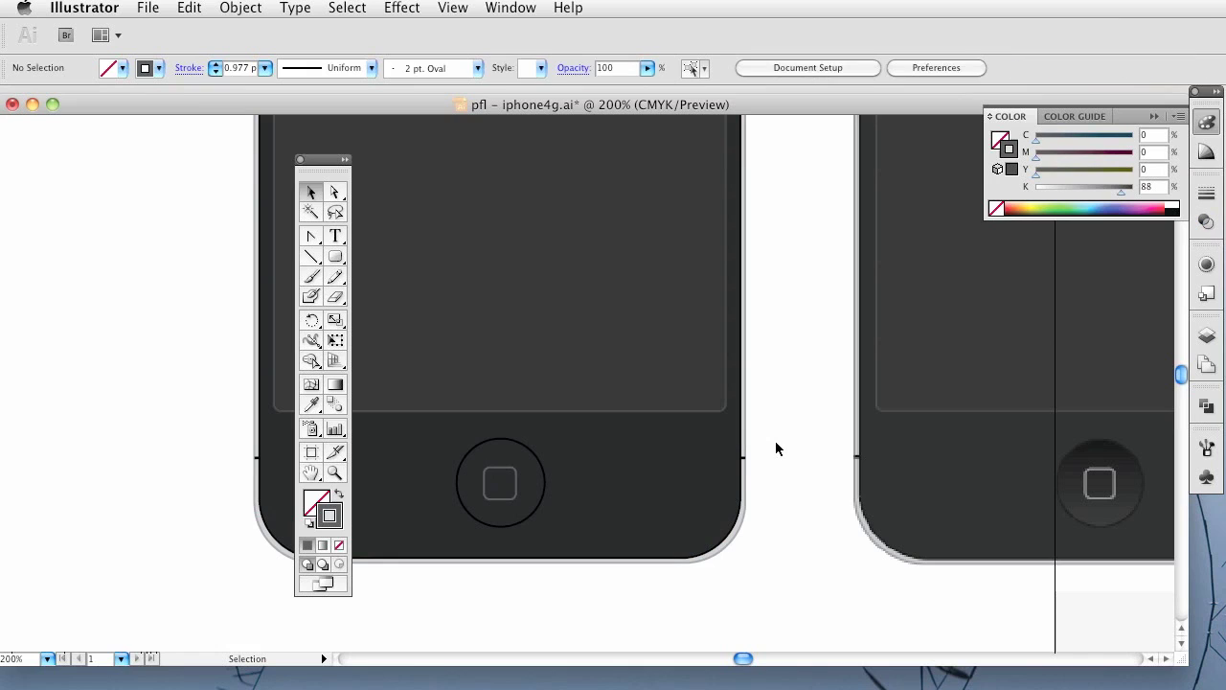
pyautogui.click(518, 503)
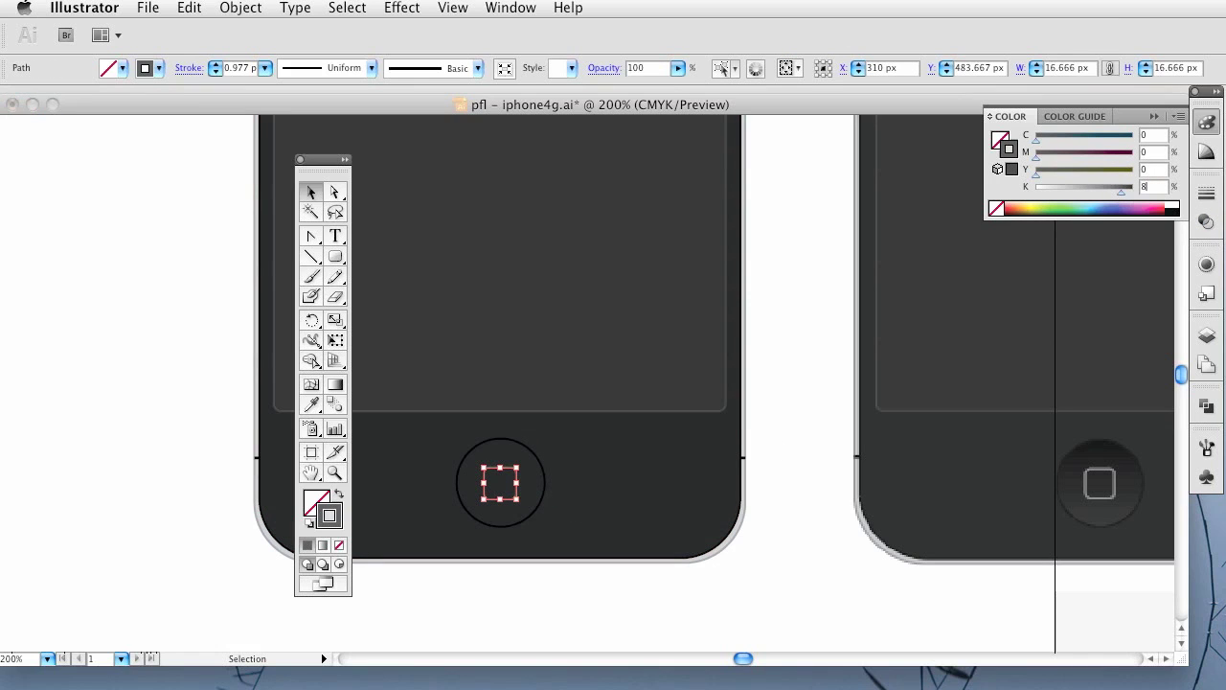
pyautogui.press('Return')
pyautogui.click(798, 528)
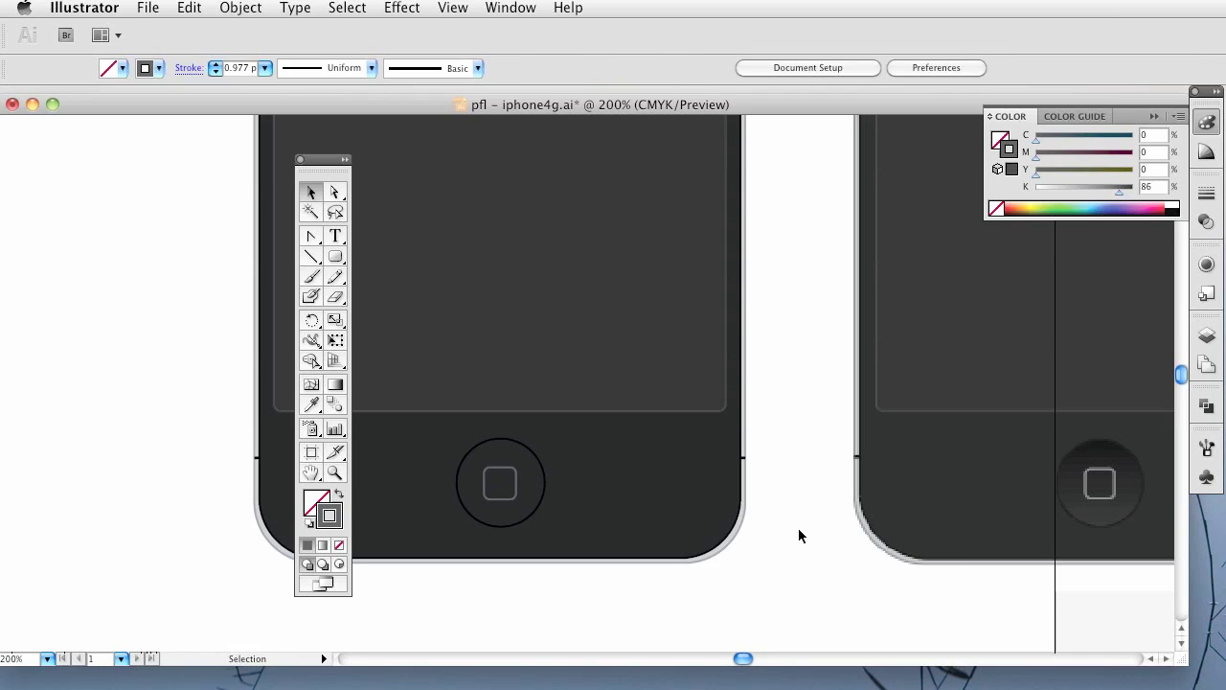
# Lighten the home button circle's outline to 98% black and give it a linear gradient fill
pyautogui.click(539, 515)
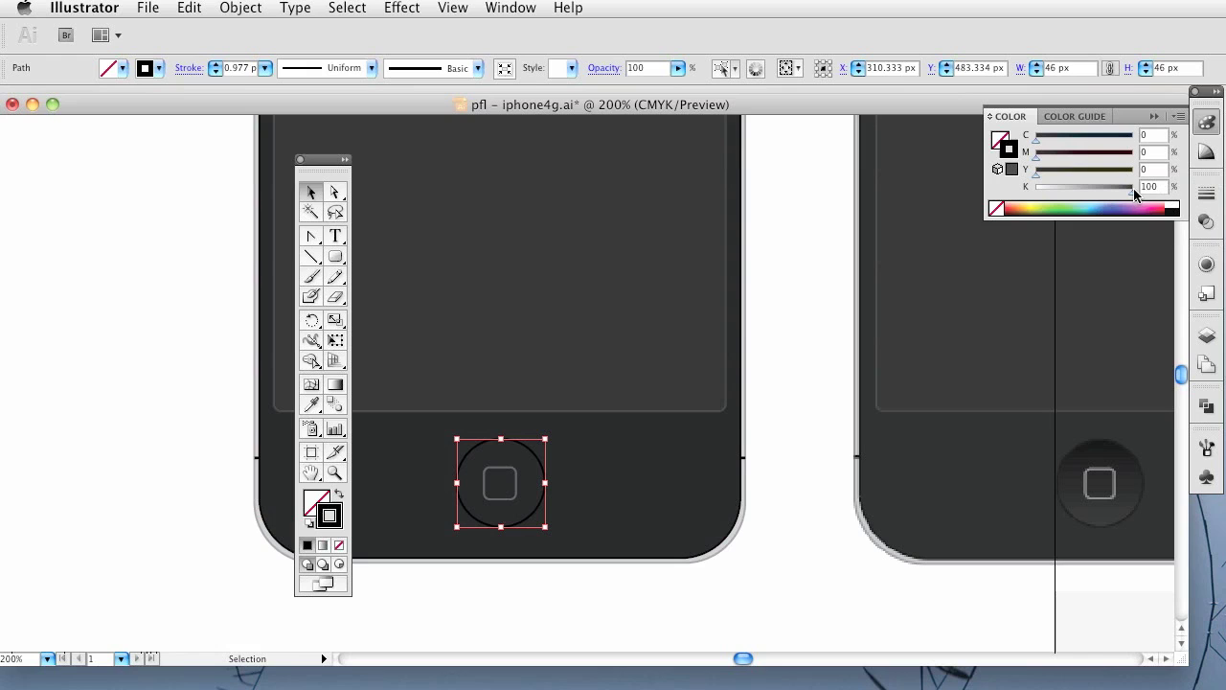
pyautogui.moveTo(1132, 194); pyautogui.dragTo(1130, 195)
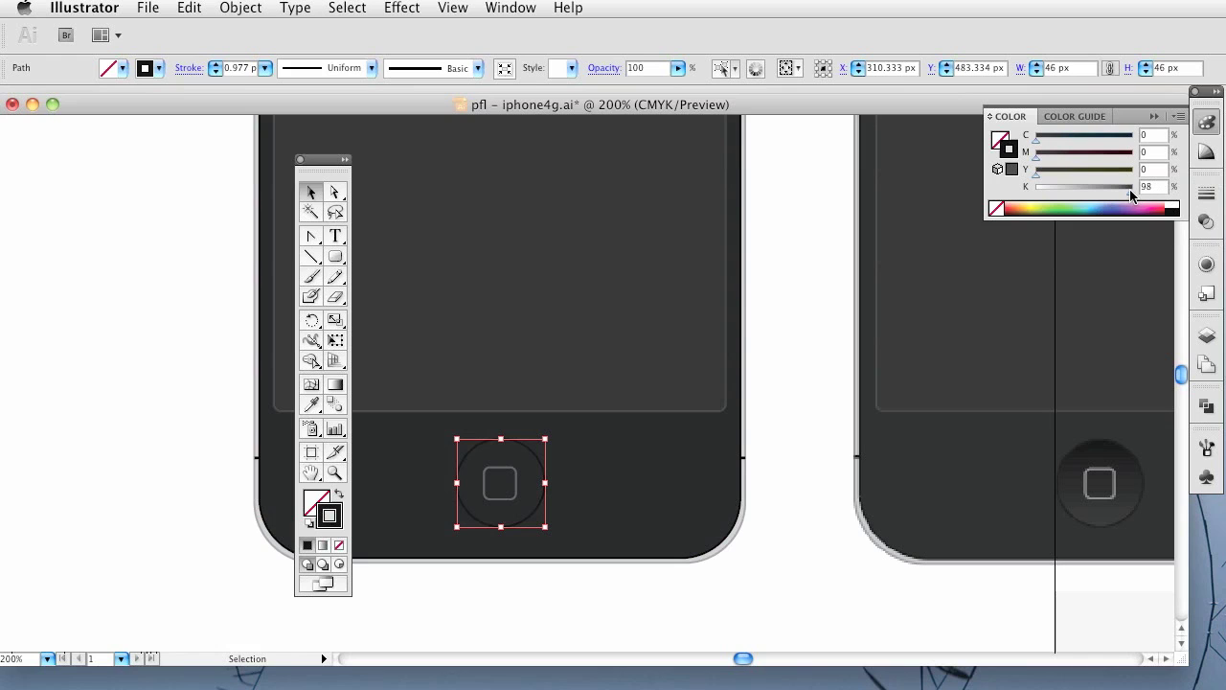
pyautogui.click(309, 513)
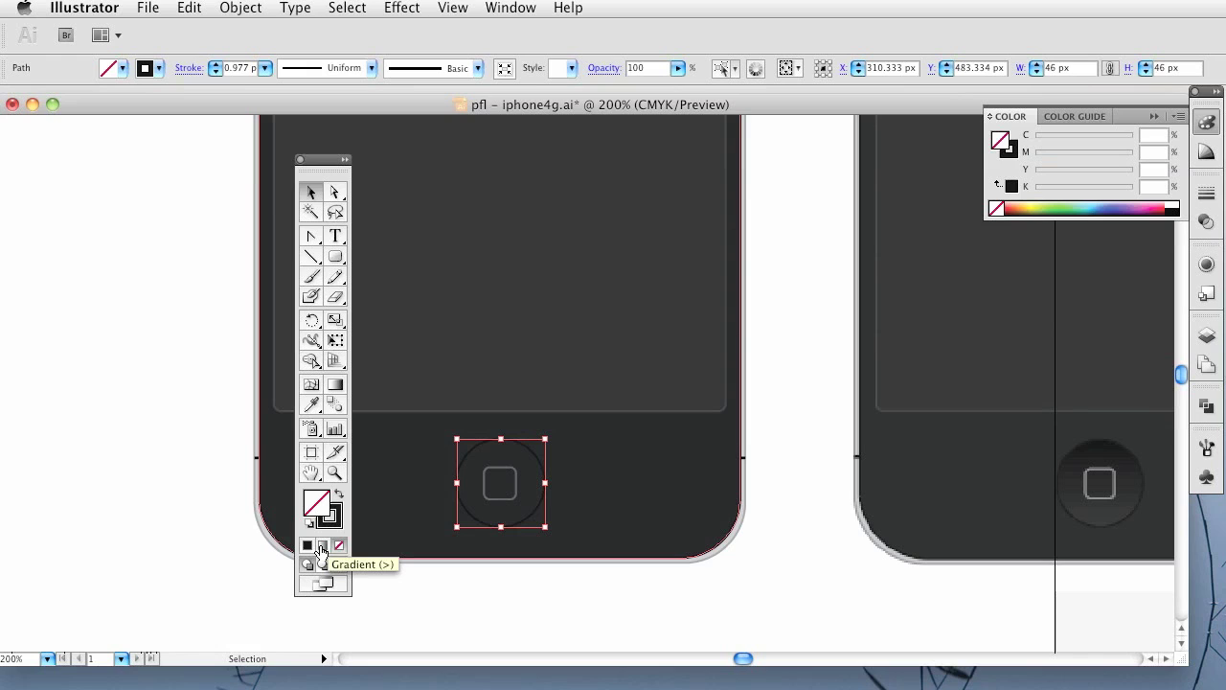
pyautogui.click(323, 547)
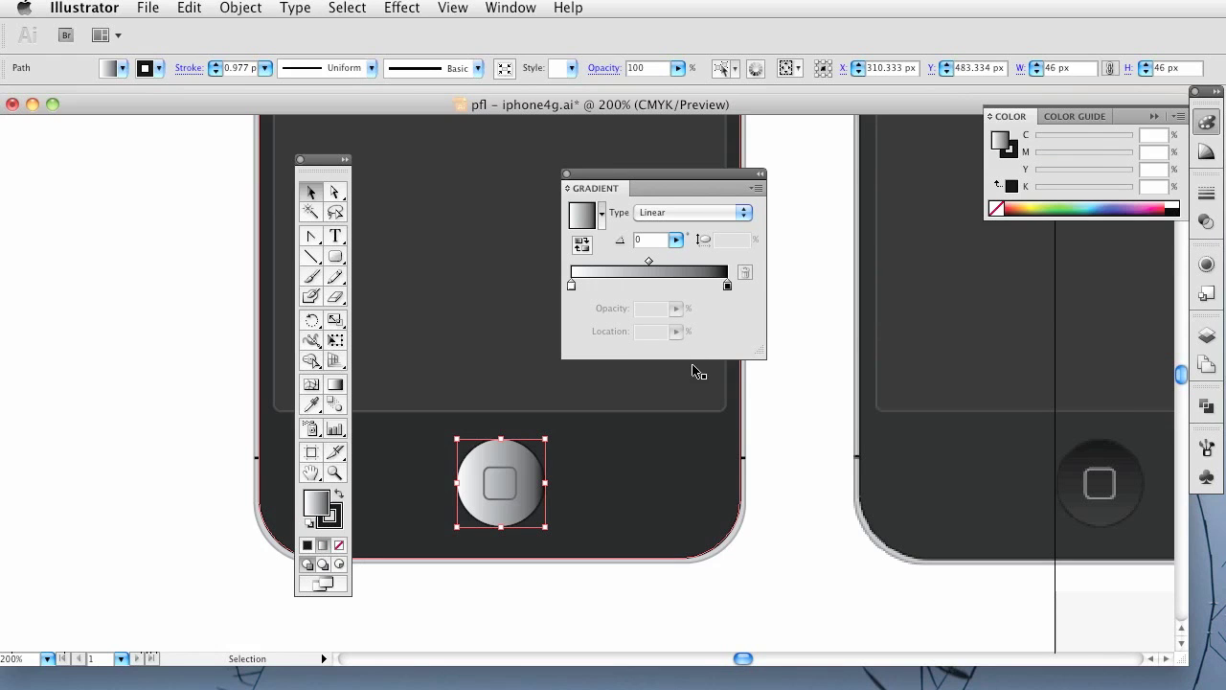
# Set both gradient stops to dark greys, the starting stop at 92% black
pyautogui.click(727, 285)
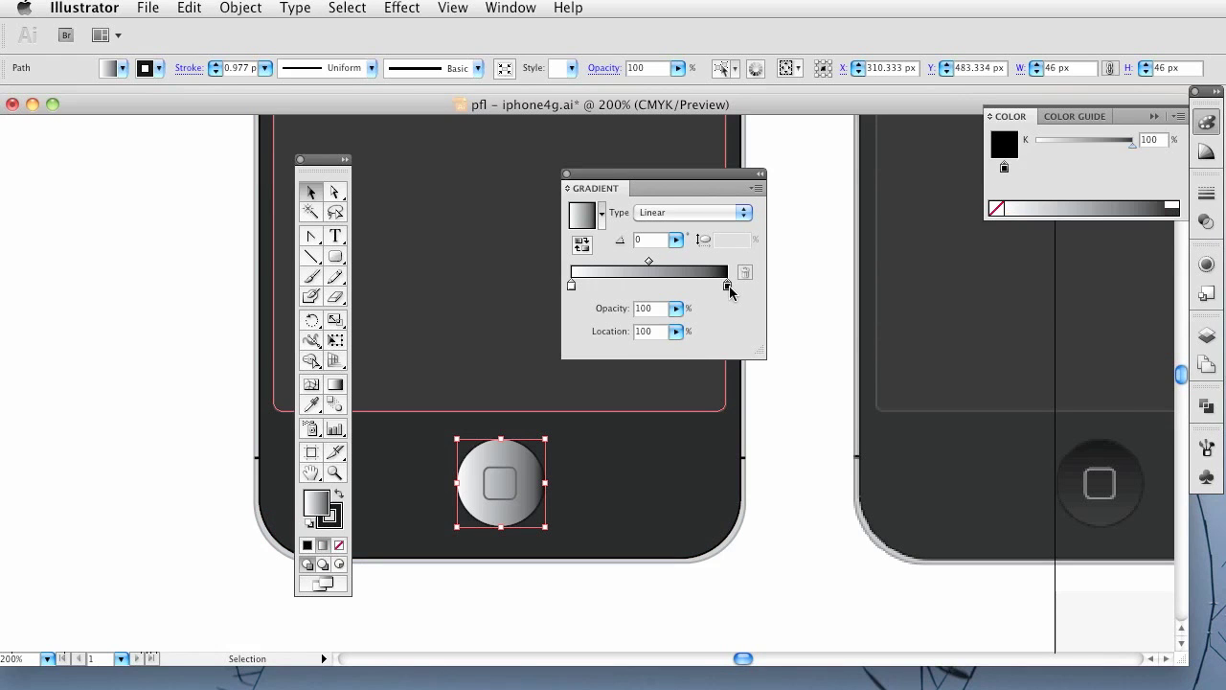
pyautogui.click(1132, 146)
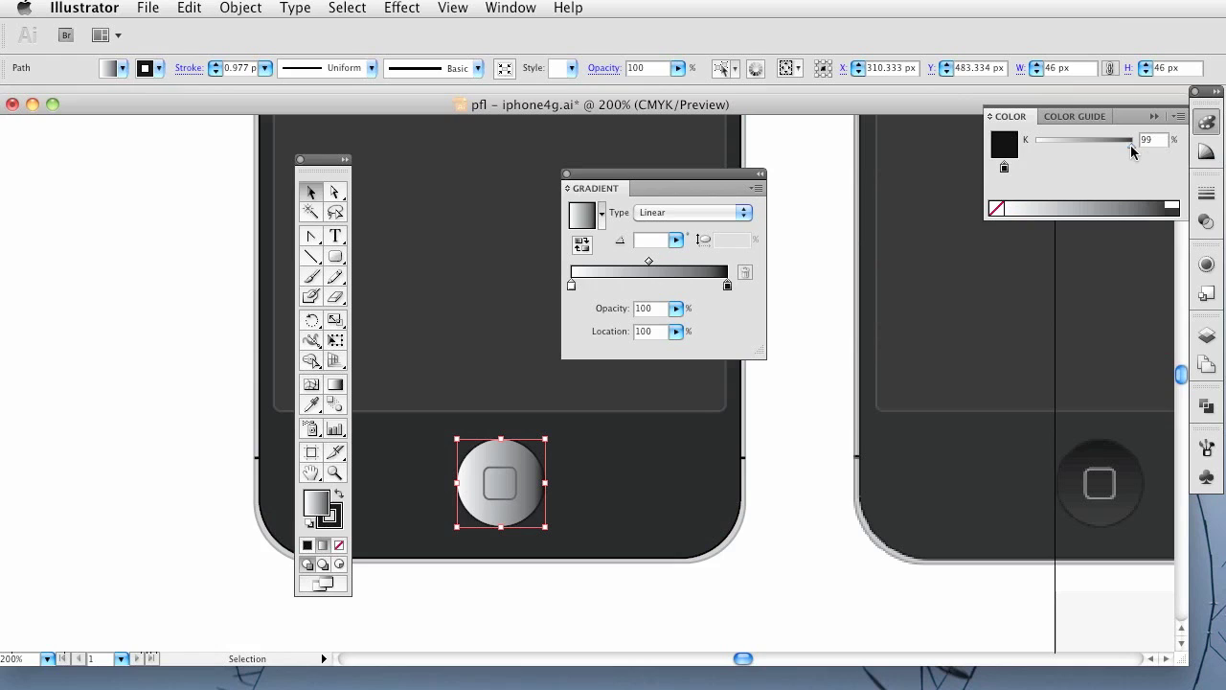
pyautogui.click(571, 286)
pyautogui.moveTo(1071, 147); pyautogui.dragTo(1118, 147)
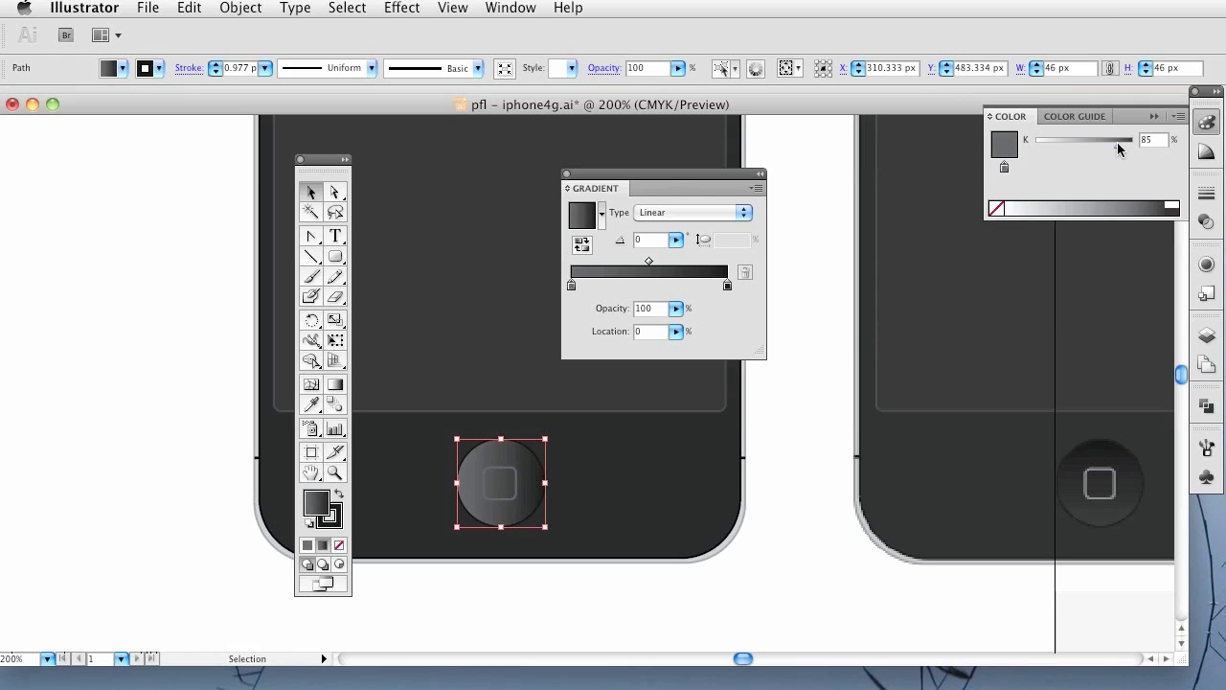
pyautogui.moveTo(1118, 147); pyautogui.dragTo(1124, 146)
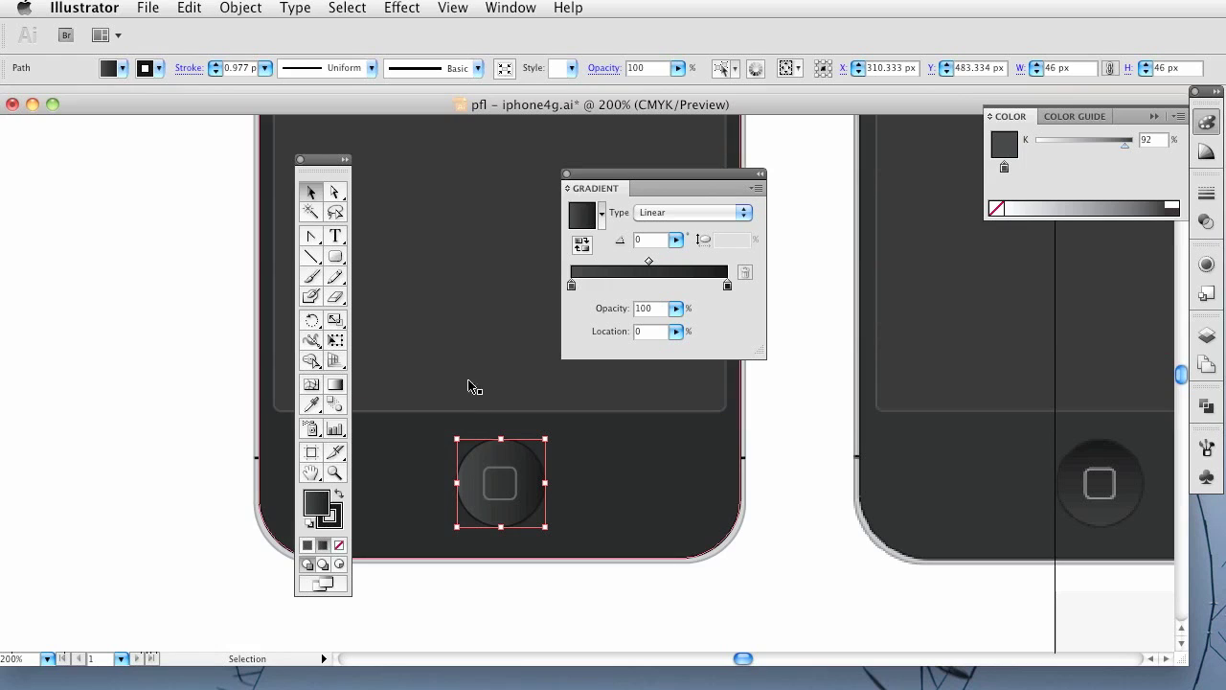
pyautogui.click(337, 385)
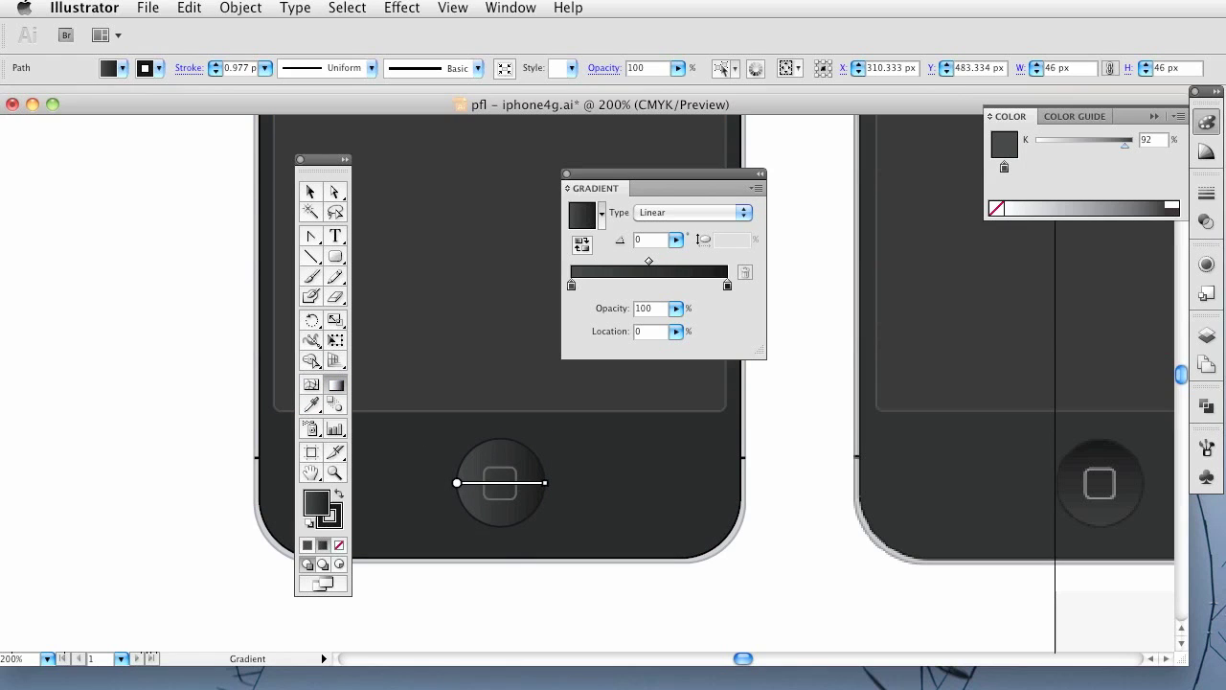
# Redraw the home button gradient vertically, running bottom to top at 90°
pyautogui.moveTo(499, 454); pyautogui.dragTo(498, 547)
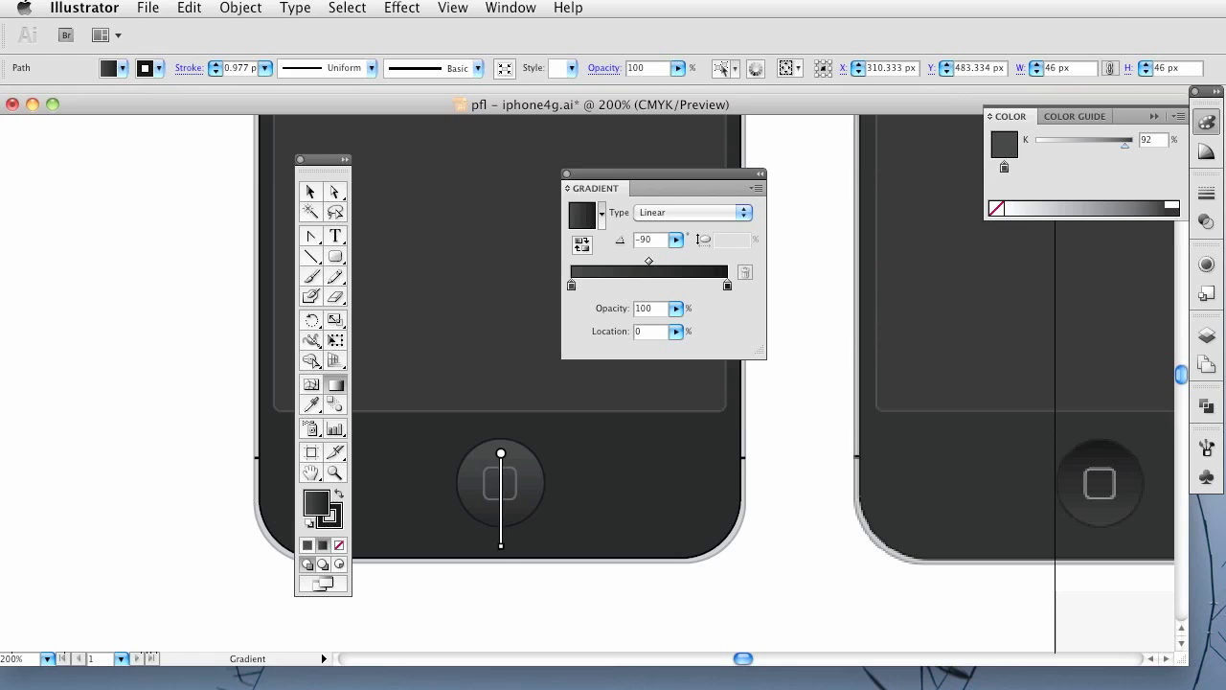
pyautogui.moveTo(526, 487); pyautogui.dragTo(500, 458)
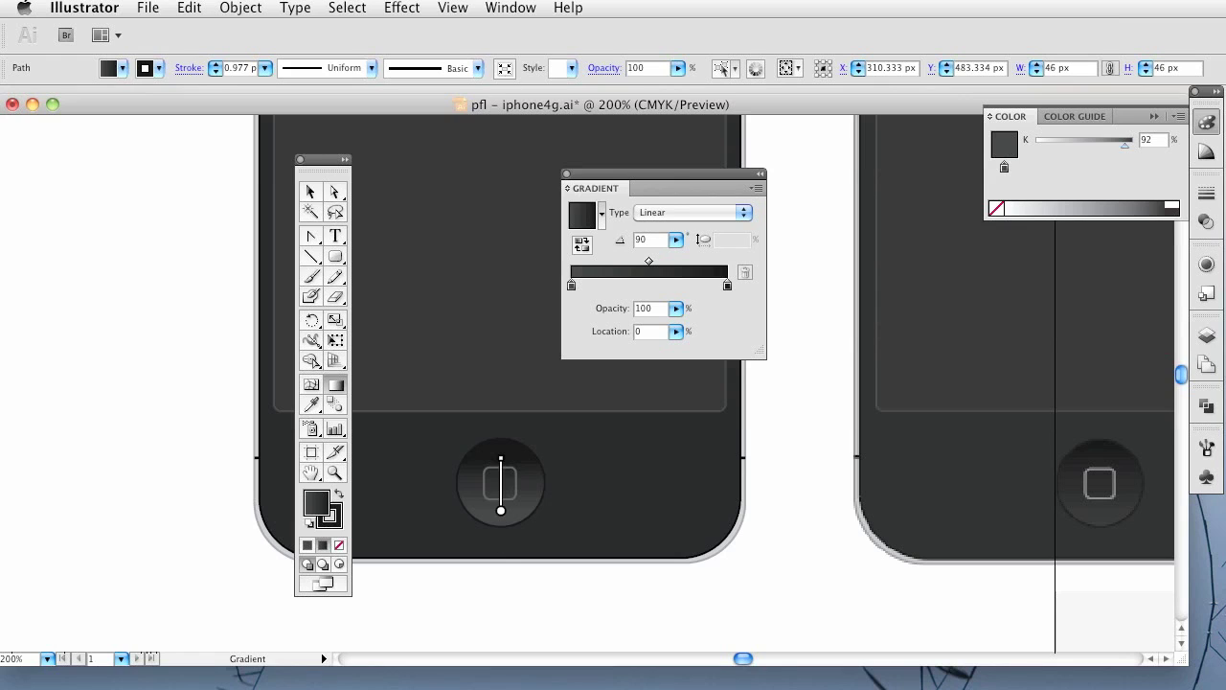
pyautogui.moveTo(500, 471)
pyautogui.mouseDown()
pyautogui.moveTo(504, 529)
pyautogui.moveTo(505, 438)
pyautogui.mouseUp()
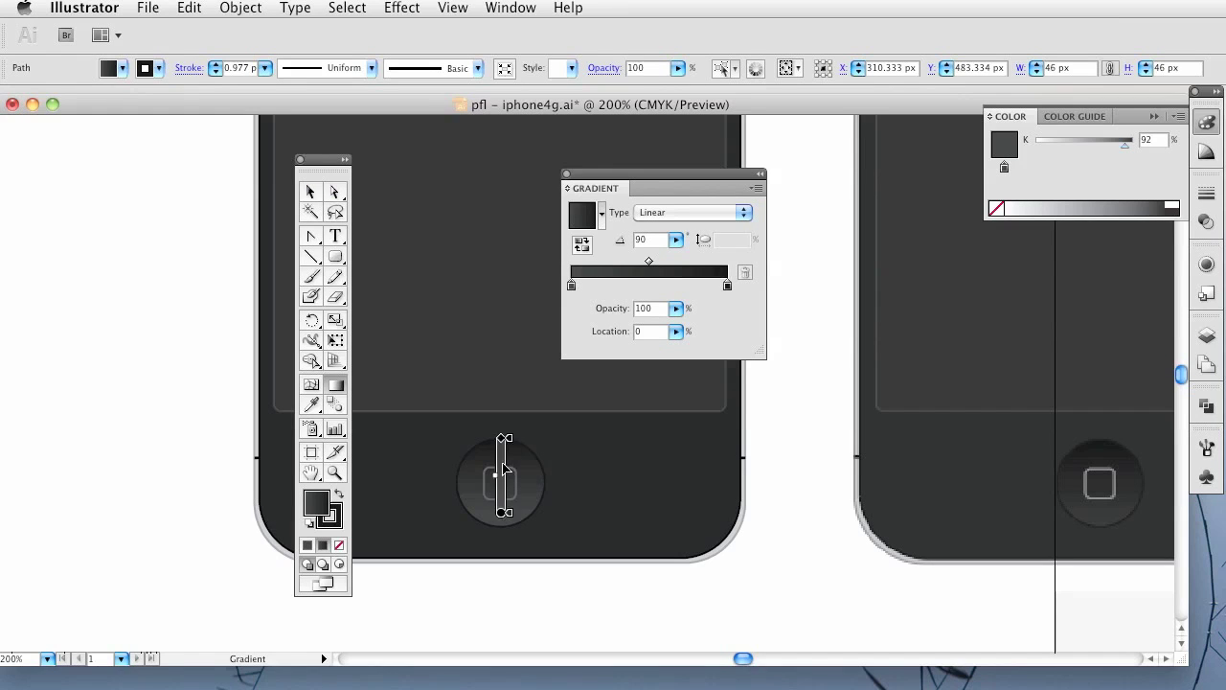
pyautogui.moveTo(504, 511); pyautogui.dragTo(505, 524)
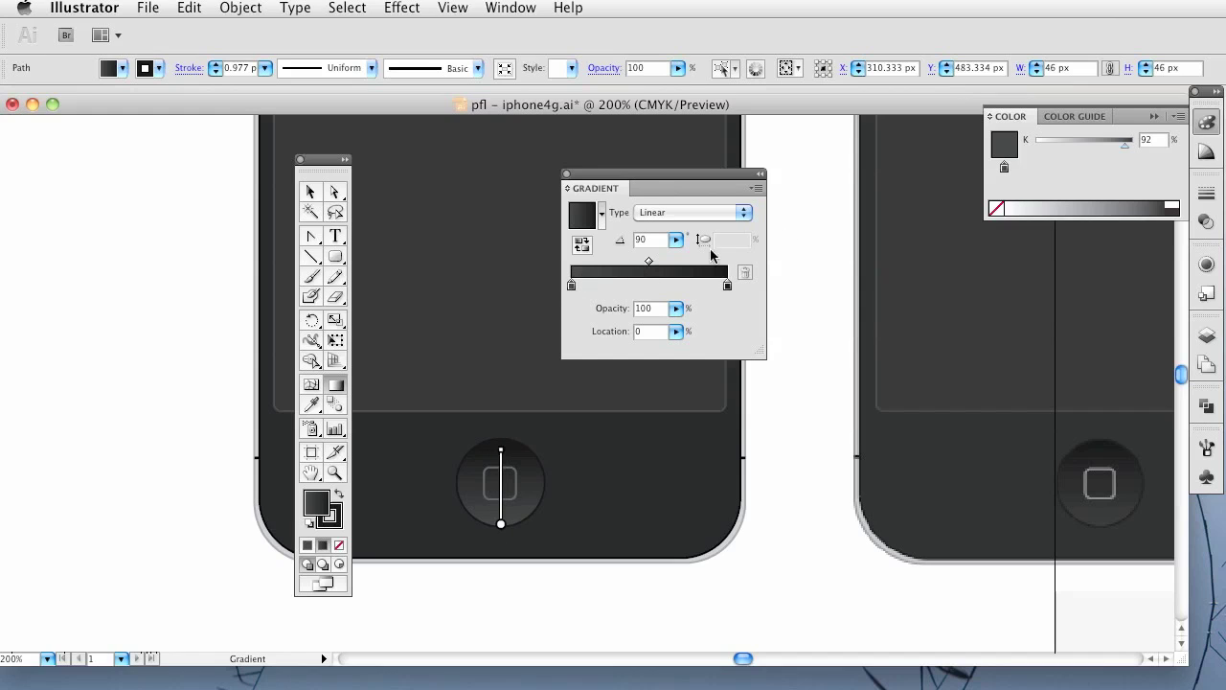
# Deepen the gradient's starting stop to 94% black and deselect the button
pyautogui.click(1128, 149)
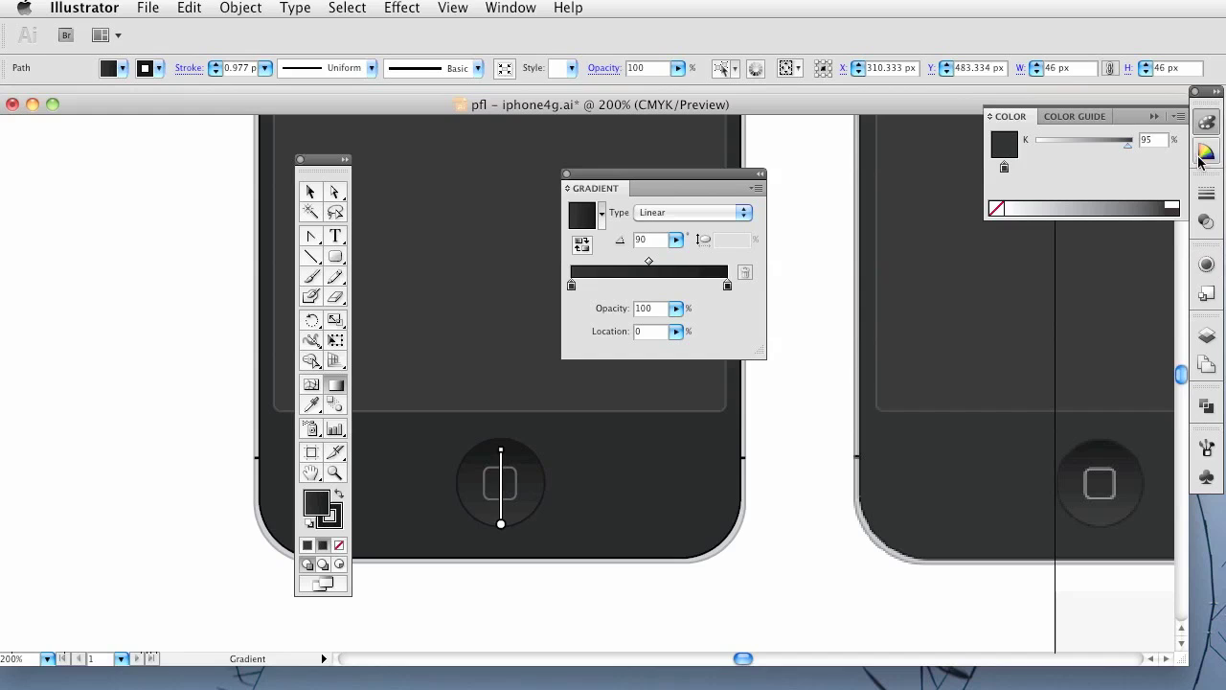
pyautogui.click(1149, 140)
pyautogui.write('94')
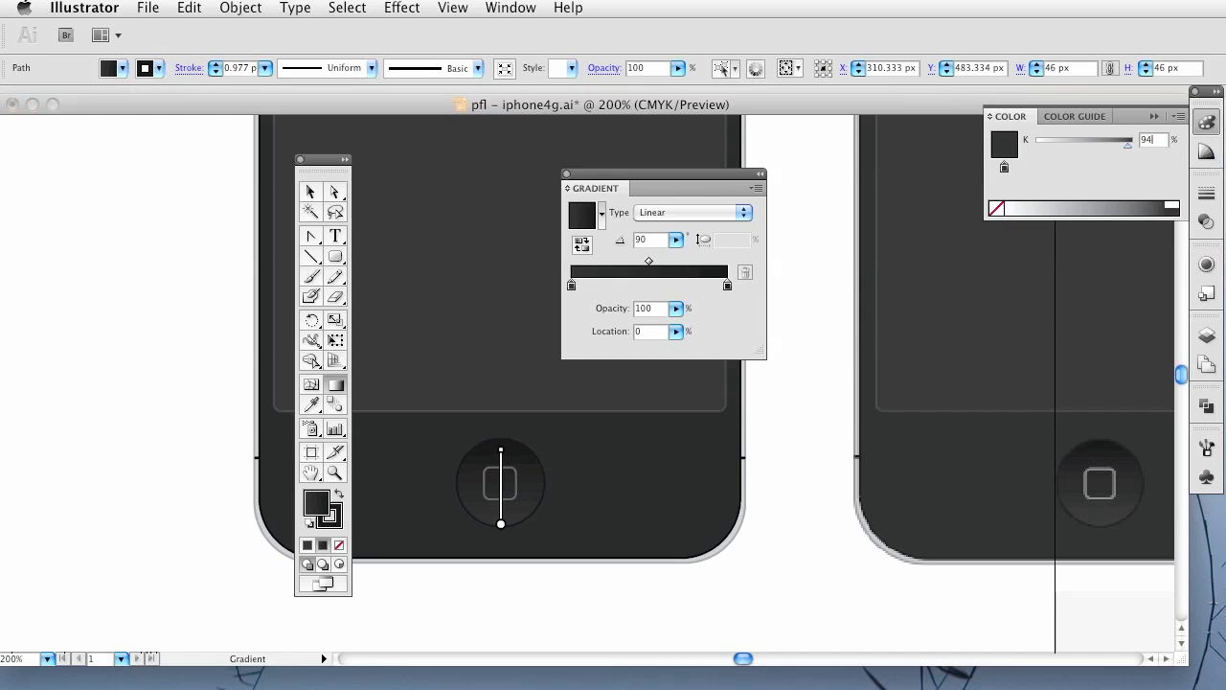
pyautogui.press('Return')
pyautogui.click(311, 192)
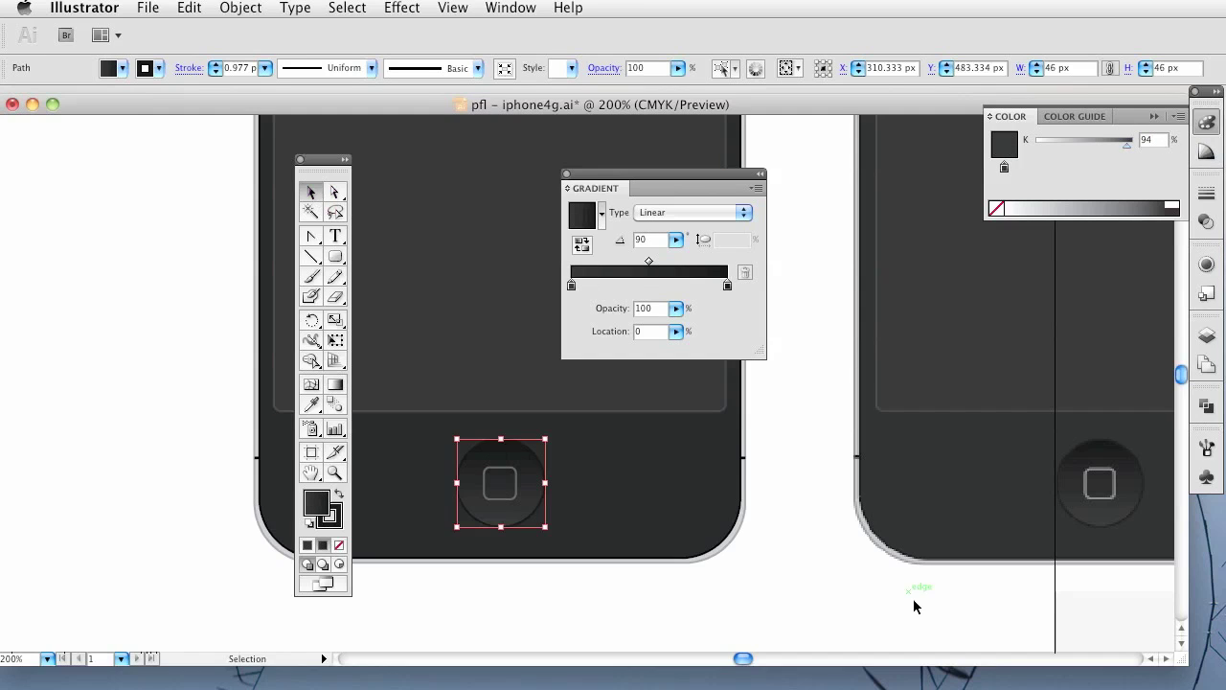
pyautogui.click(785, 570)
pyautogui.moveTo(846, 460); pyautogui.dragTo(891, 491)
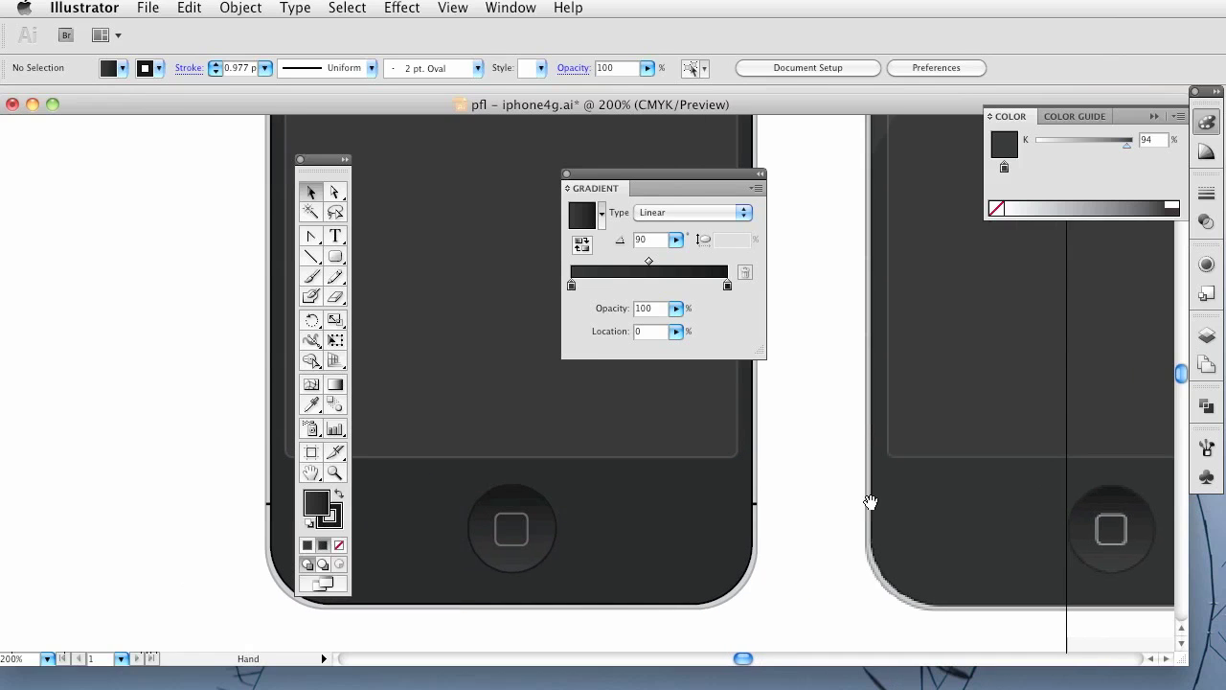
# Zoom in to the earpiece speaker and briefly select its outer oval
pyautogui.moveTo(684, 438); pyautogui.dragTo(793, 497)
pyautogui.scroll(10, 868, 345)
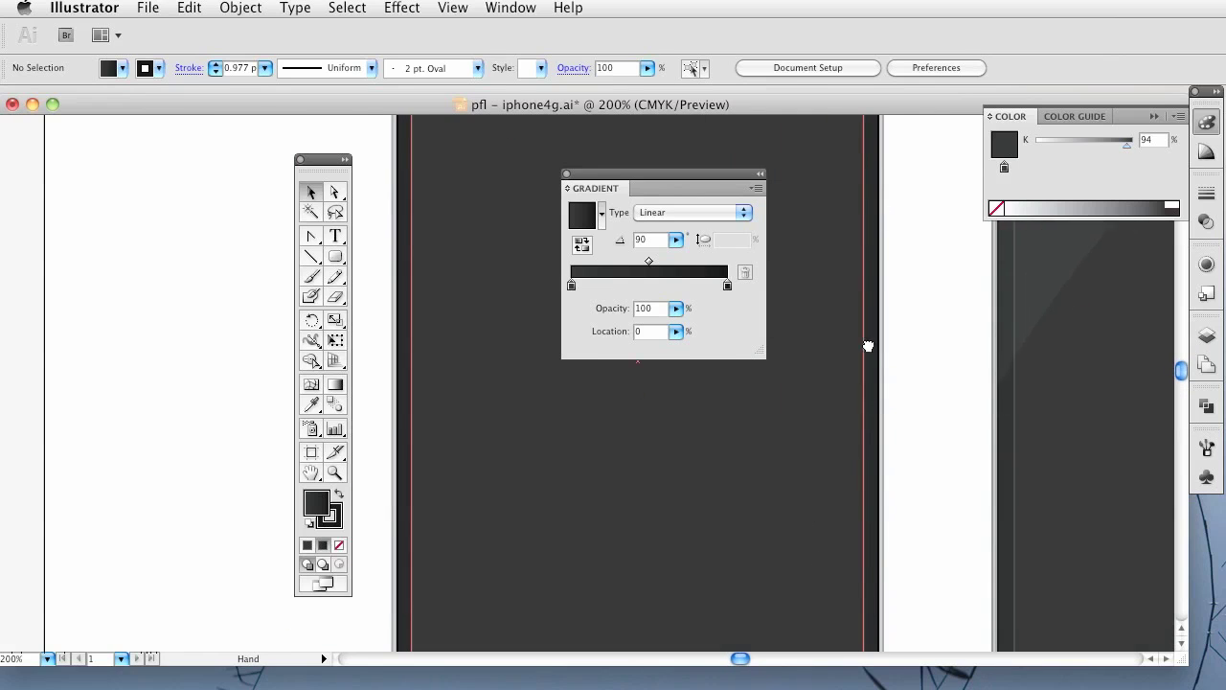
pyautogui.hscroll(-2, 843, 359)
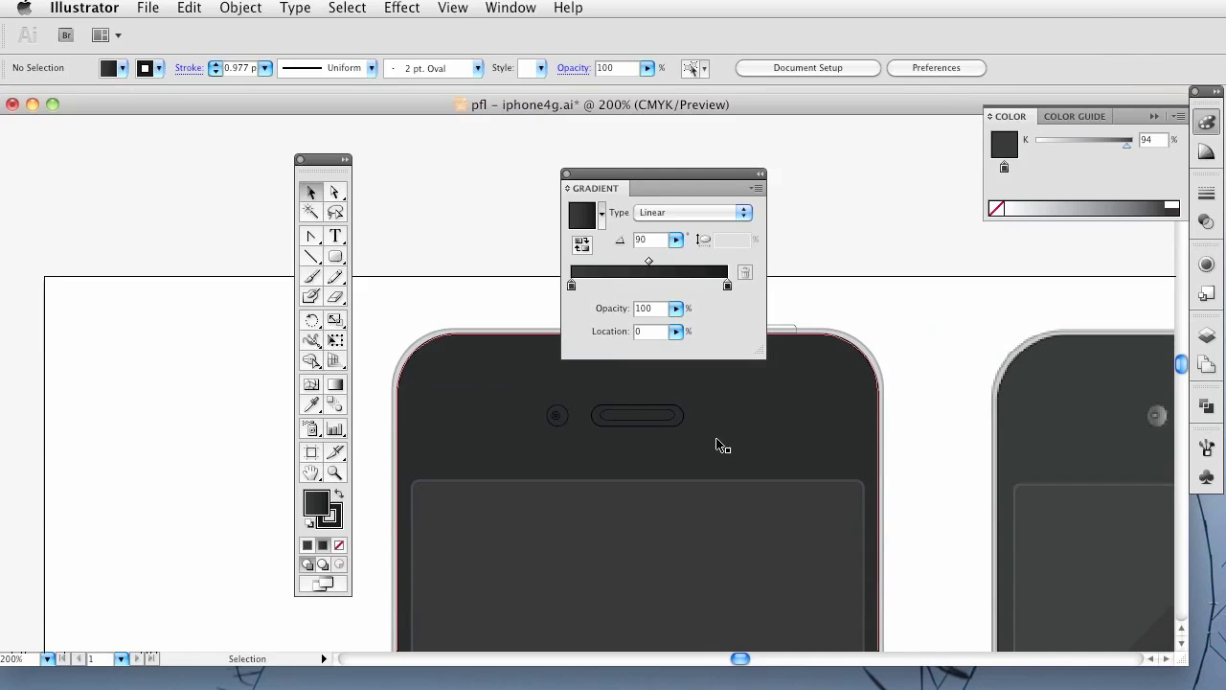
pyautogui.press('super+equal')
pyautogui.press('super+equal')
pyautogui.press('super+equal')
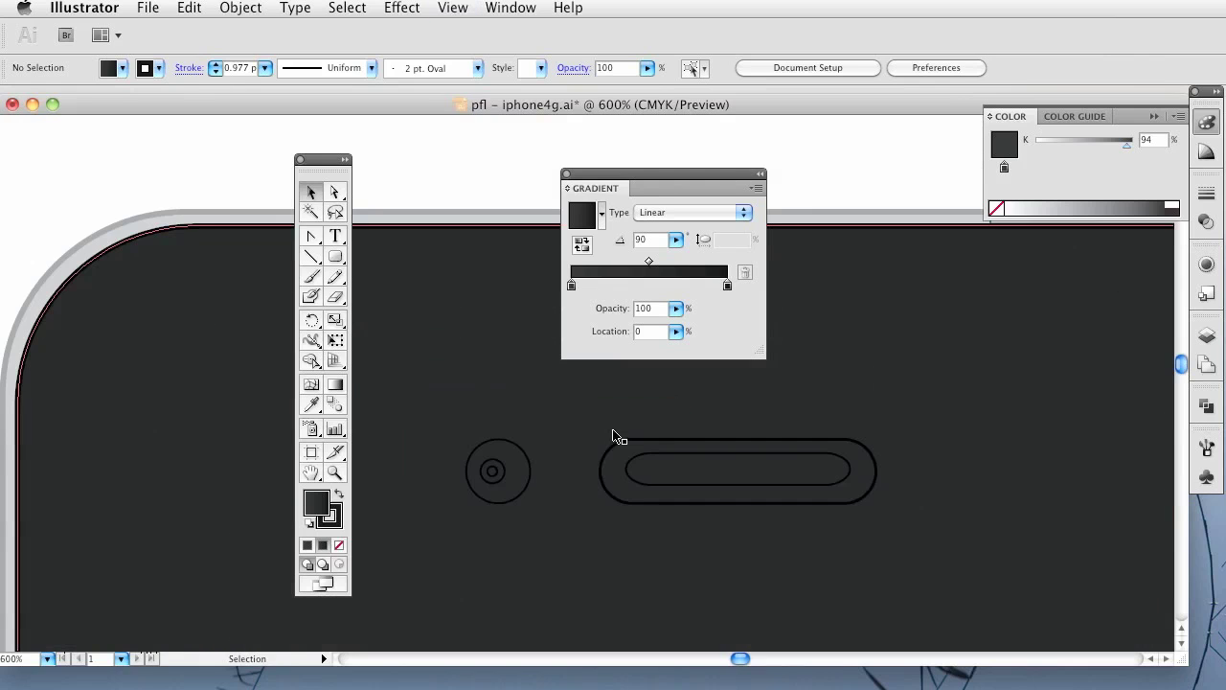
pyautogui.moveTo(923, 507); pyautogui.dragTo(720, 498)
pyautogui.press('super+minus')
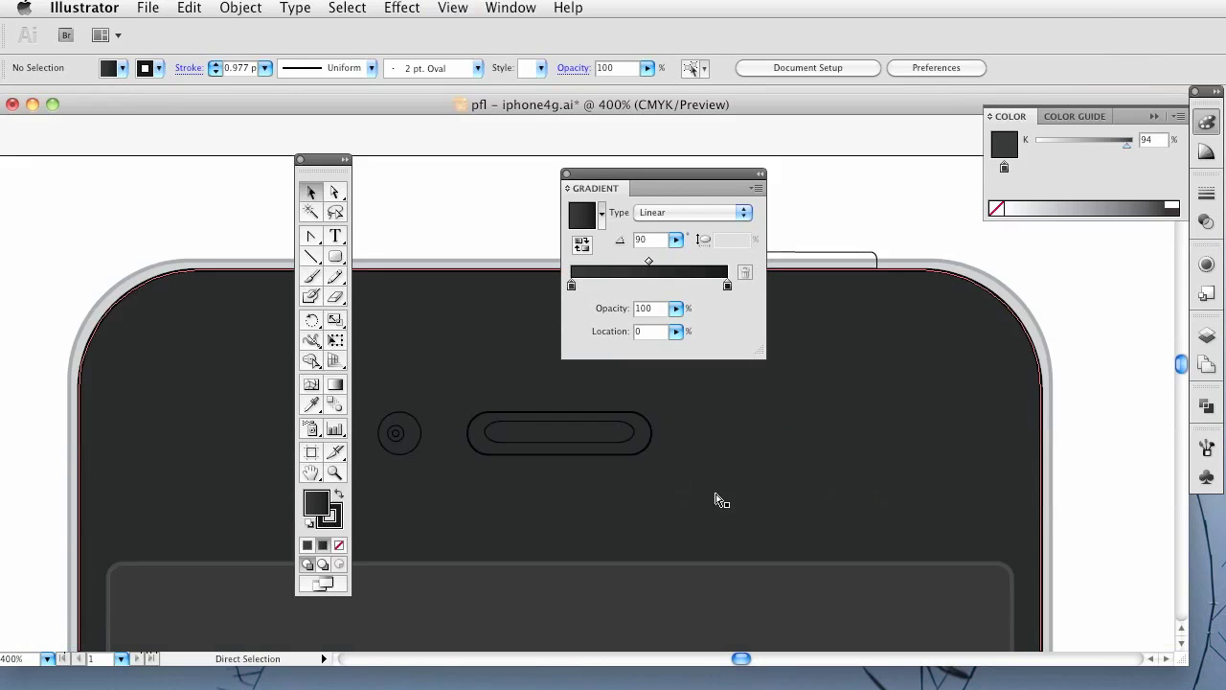
pyautogui.press('super+equal')
pyautogui.click(662, 491)
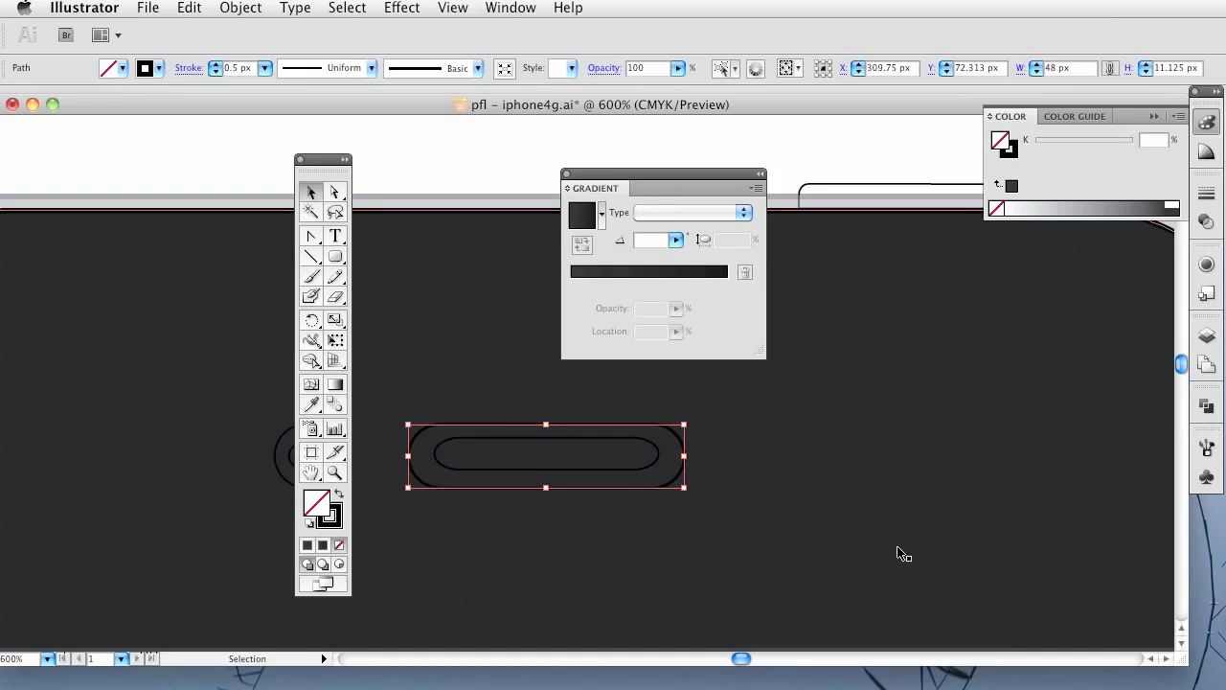
pyautogui.click(880, 596)
pyautogui.press('super+minus')
pyautogui.press('super+minus')
pyautogui.moveTo(938, 559); pyautogui.dragTo(926, 395)
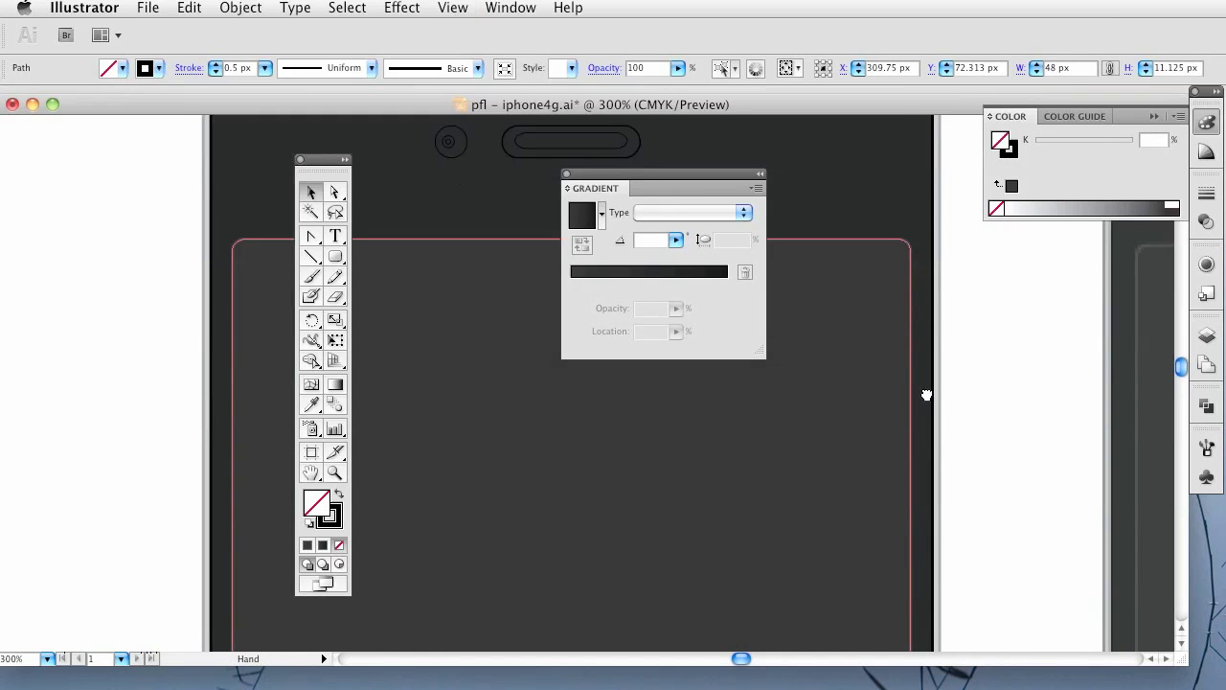
pyautogui.scroll(-10, 926, 395)
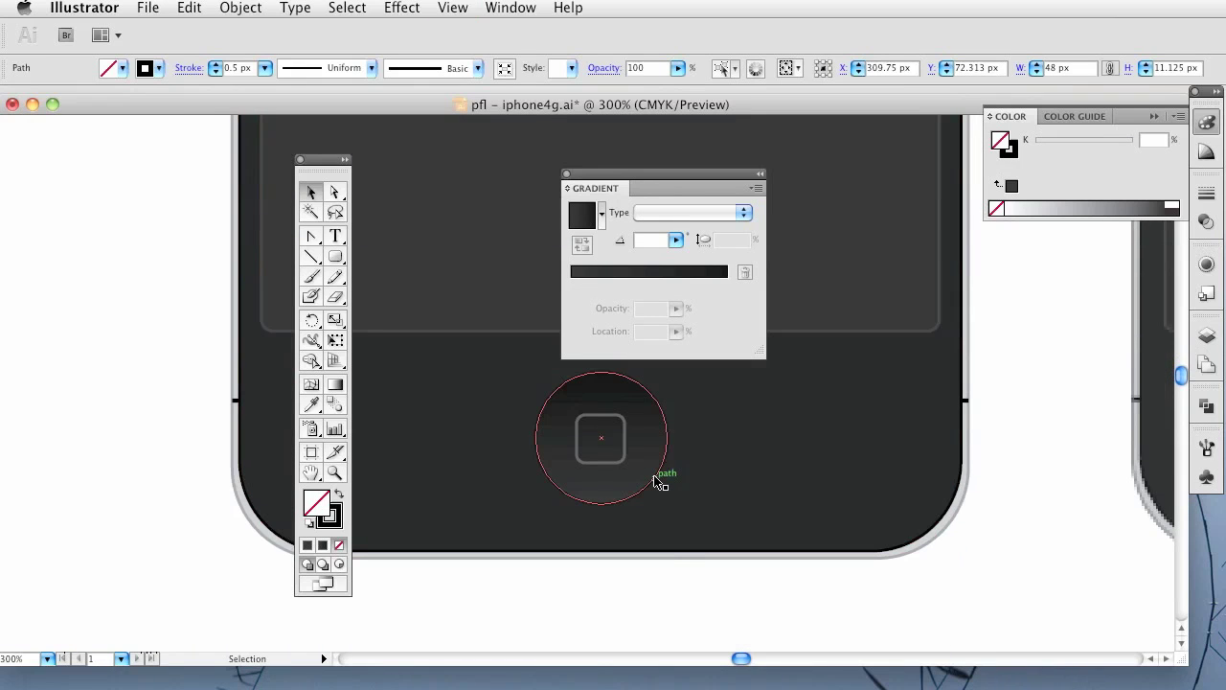
# Select the home button to check its gradient, then deselect it
pyautogui.click(658, 481)
pyautogui.click(326, 523)
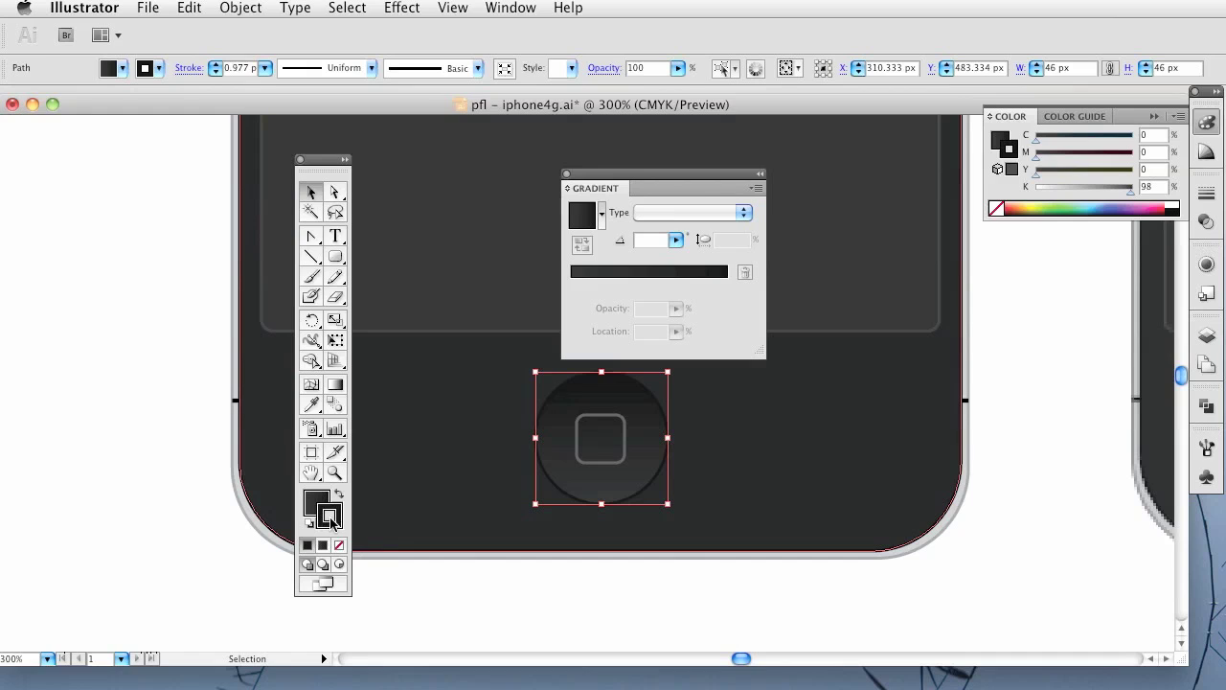
pyautogui.click(1014, 570)
pyautogui.scroll(15, 1032, 479)
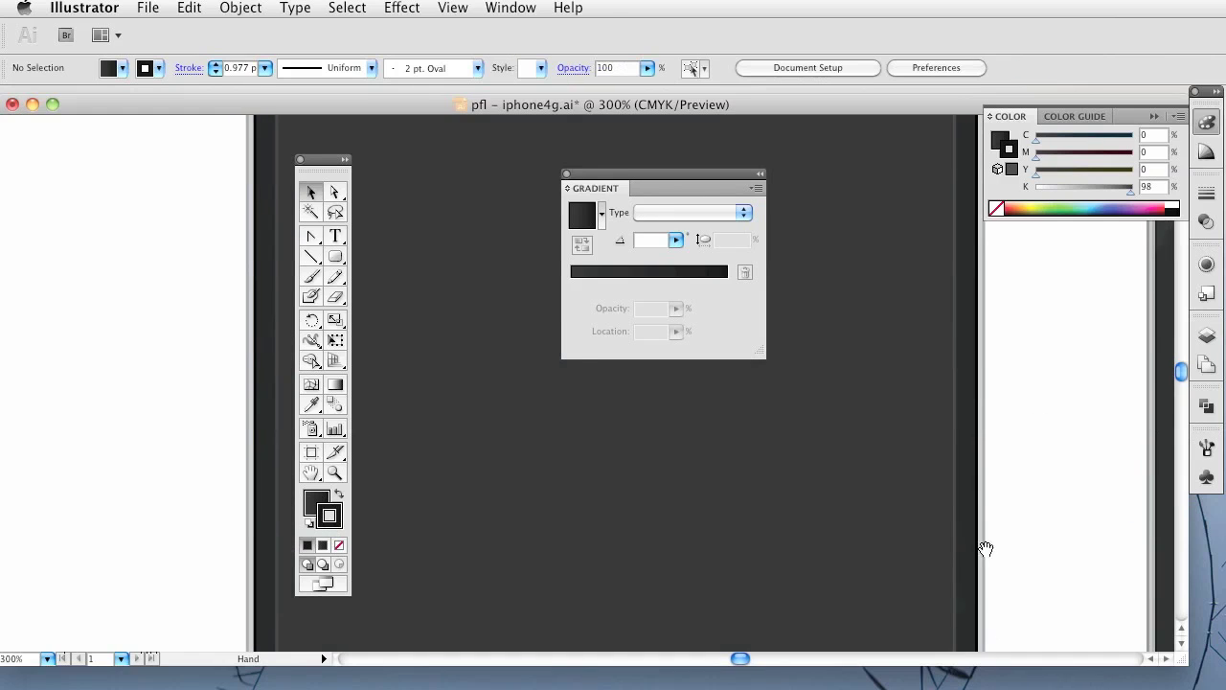
pyautogui.scroll(6, 997, 508)
pyautogui.hscroll(-3, 997, 508)
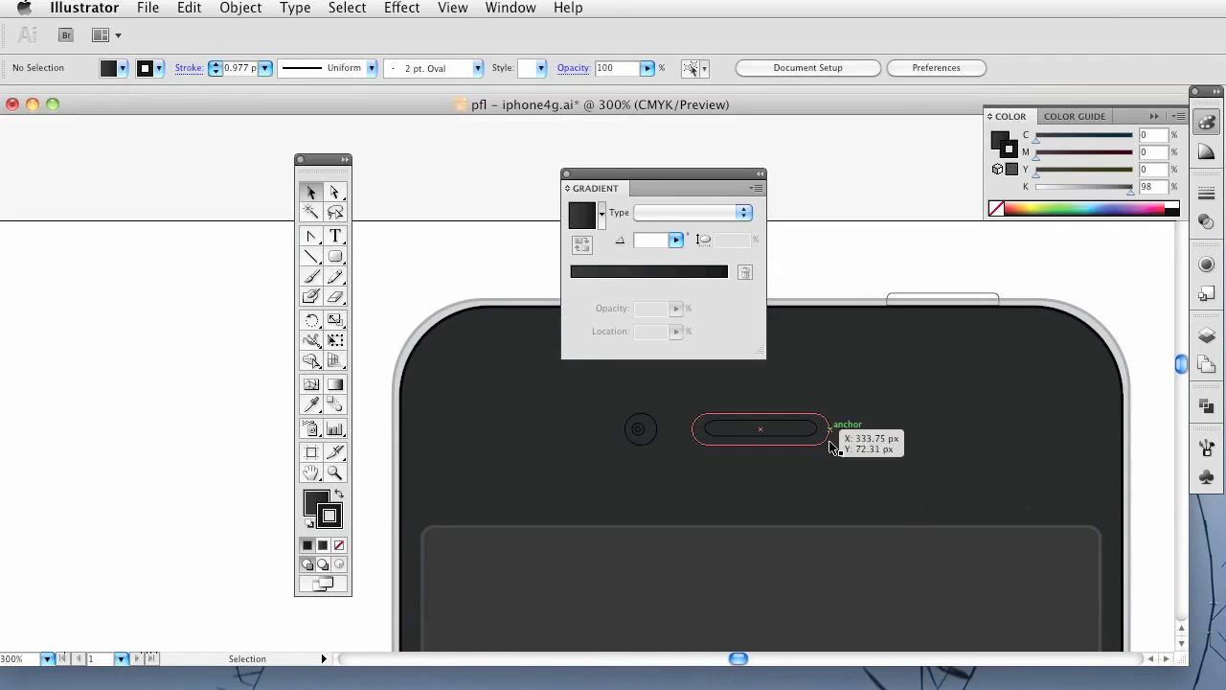
# Set the speaker pill's outline to 98% black; an invalid yellow entry triggers an alert
pyautogui.click(830, 430)
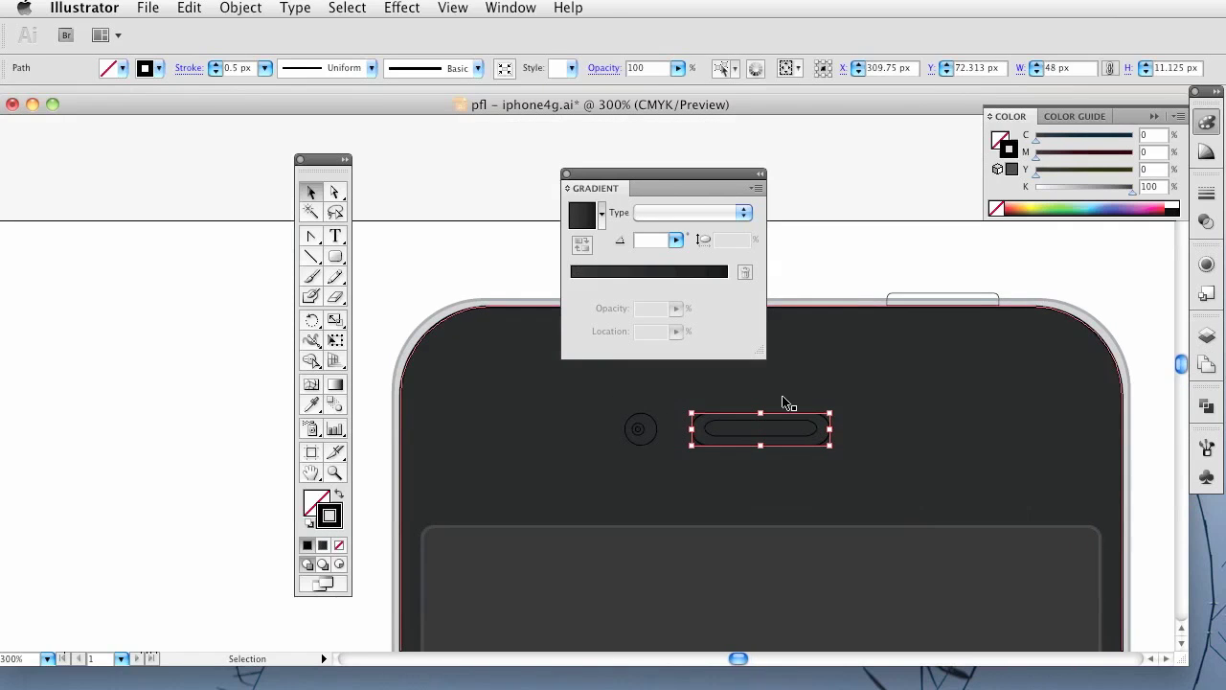
pyautogui.click(1162, 187)
pyautogui.write('98')
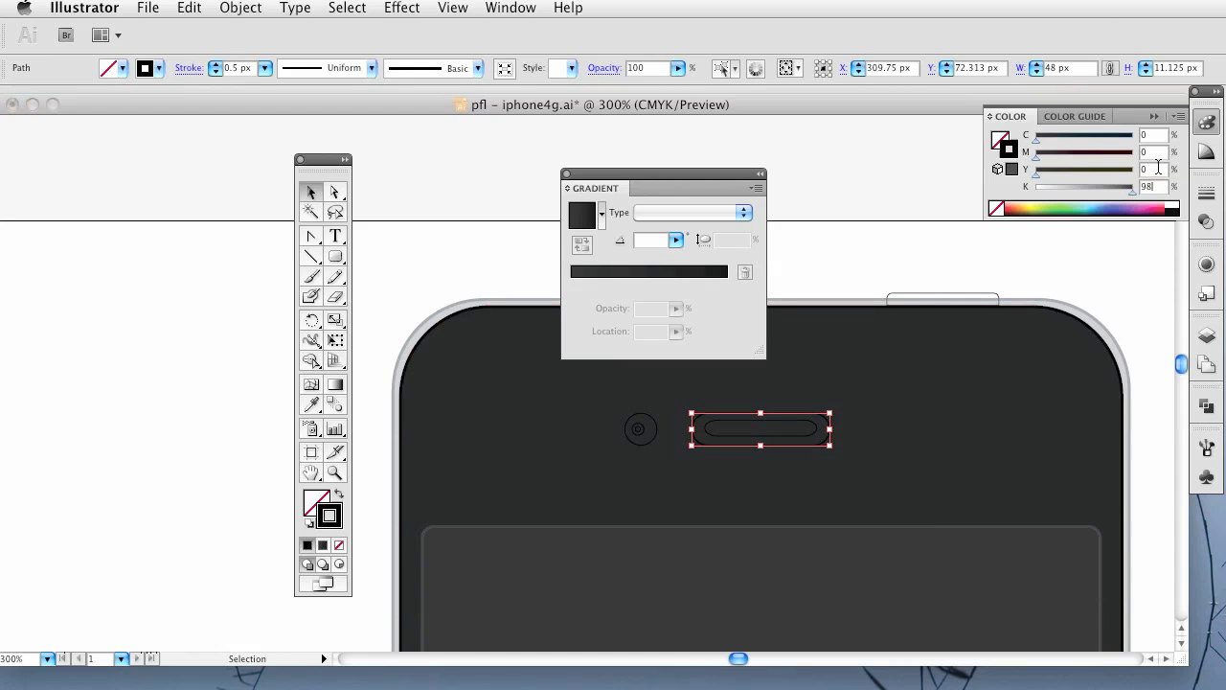
pyautogui.click(1157, 169)
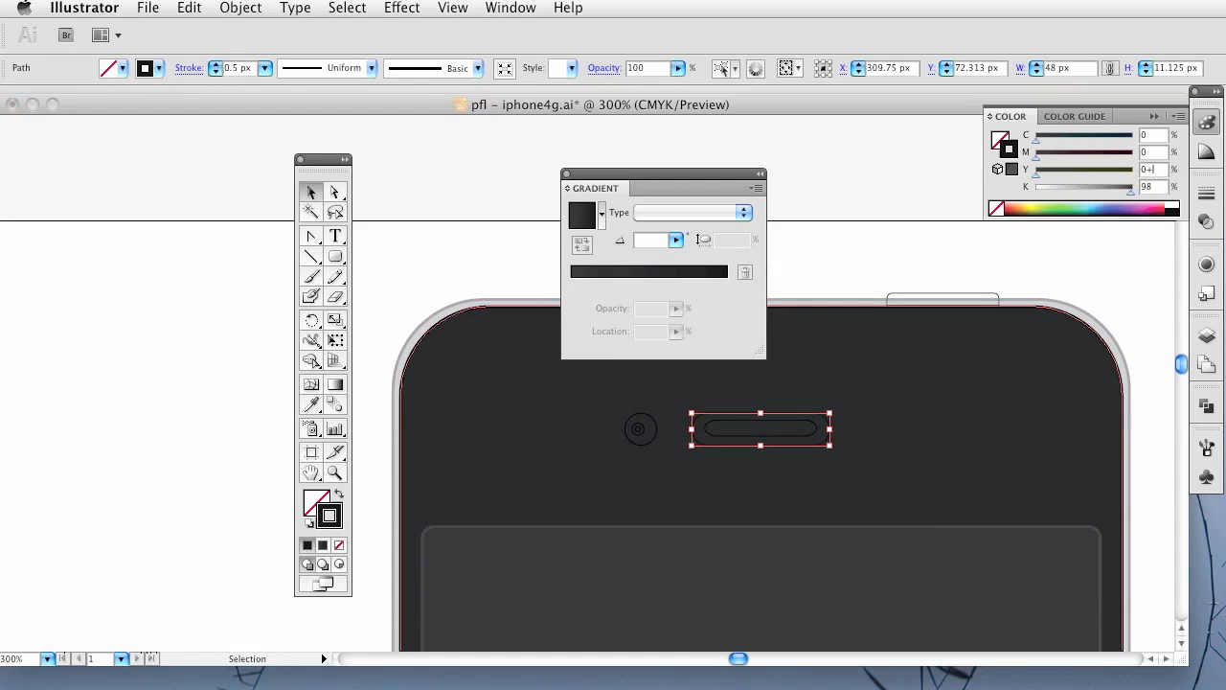
pyautogui.write('+')
pyautogui.press('Return')
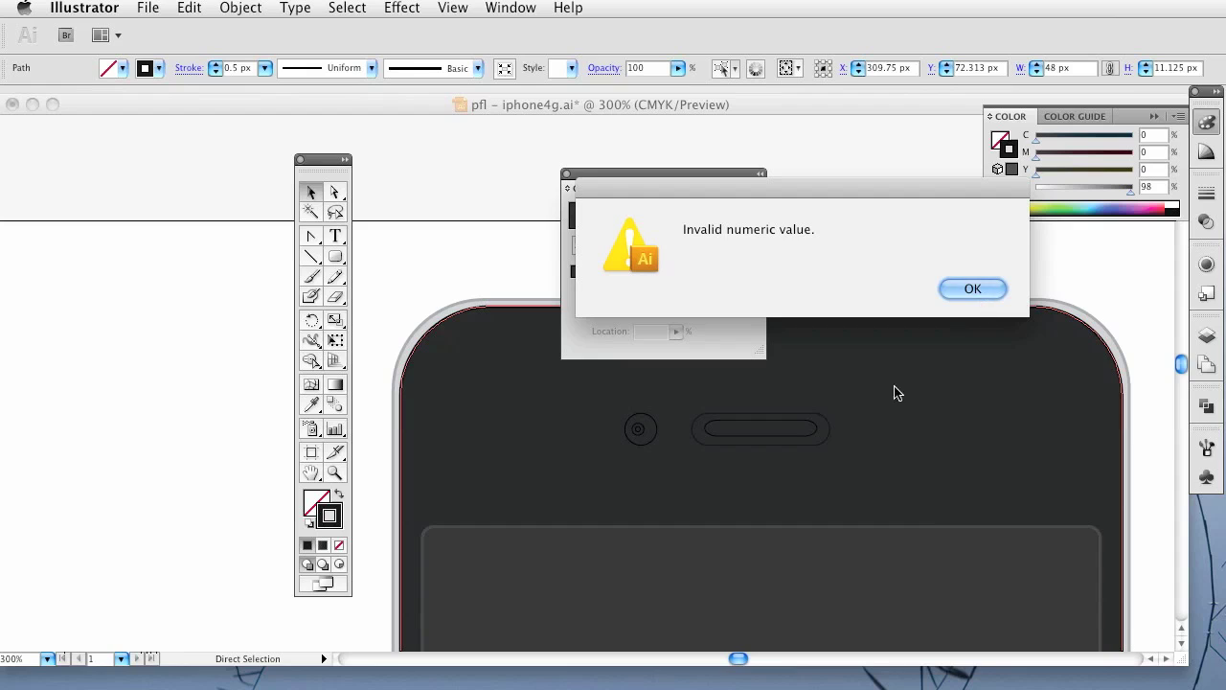
# Dismiss the alert and fill the speaker's outer pill with mid grey (about 61% black)
pyautogui.click(973, 289)
pyautogui.press('super+equal')
pyautogui.press('super+equal')
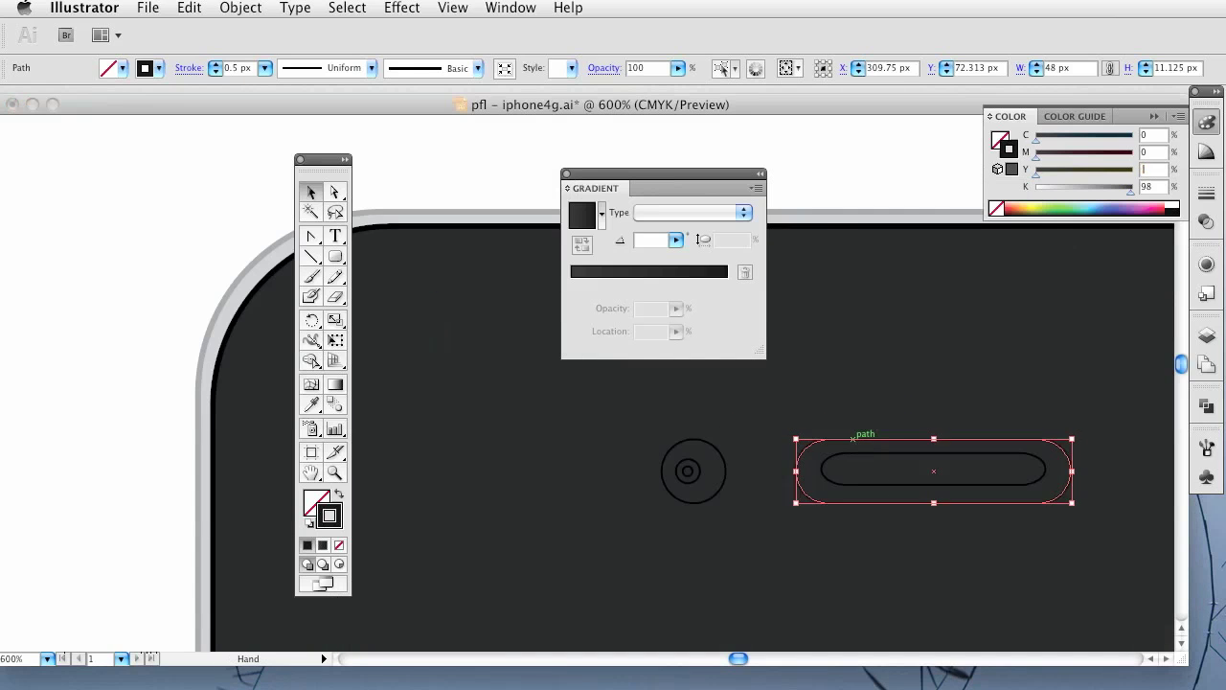
pyautogui.moveTo(857, 550); pyautogui.dragTo(719, 492)
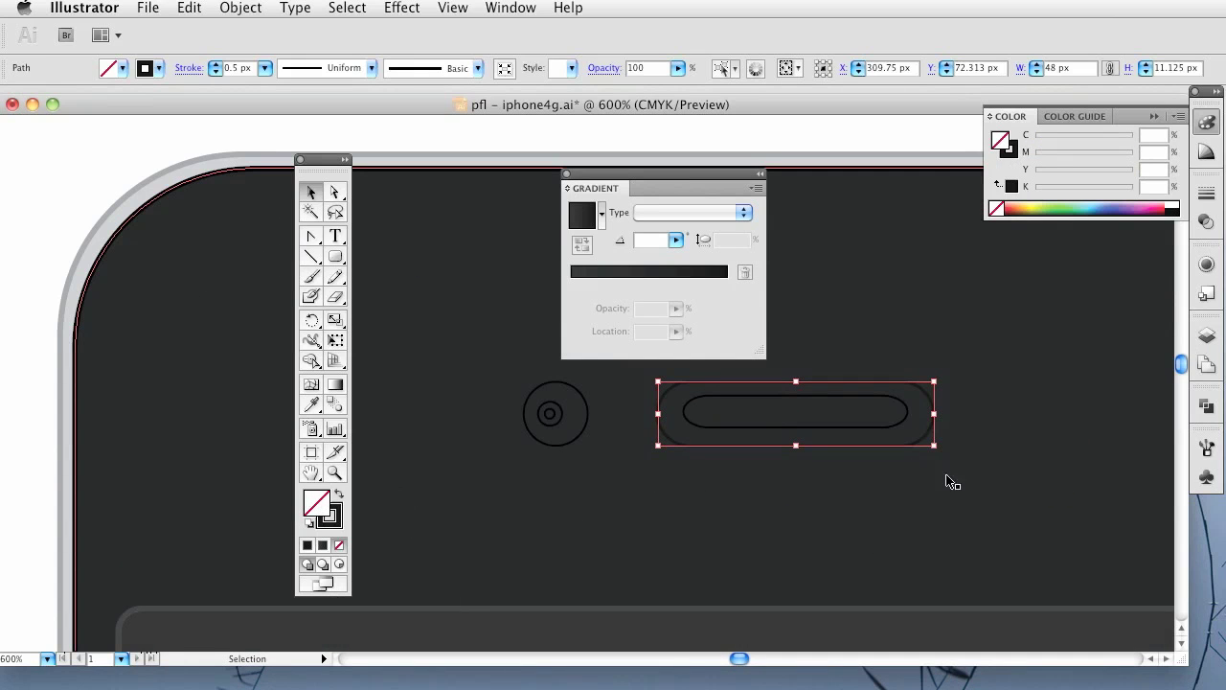
pyautogui.click(1181, 204)
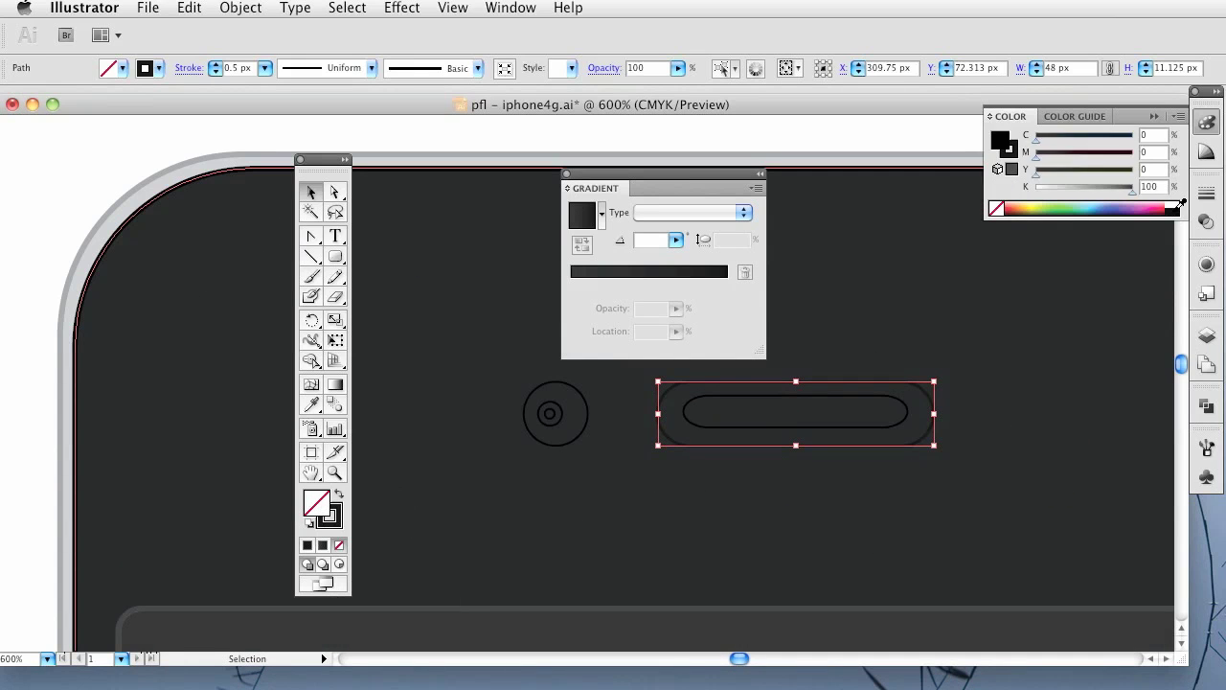
pyautogui.click(1083, 186)
pyautogui.moveTo(1097, 195); pyautogui.dragTo(1104, 195)
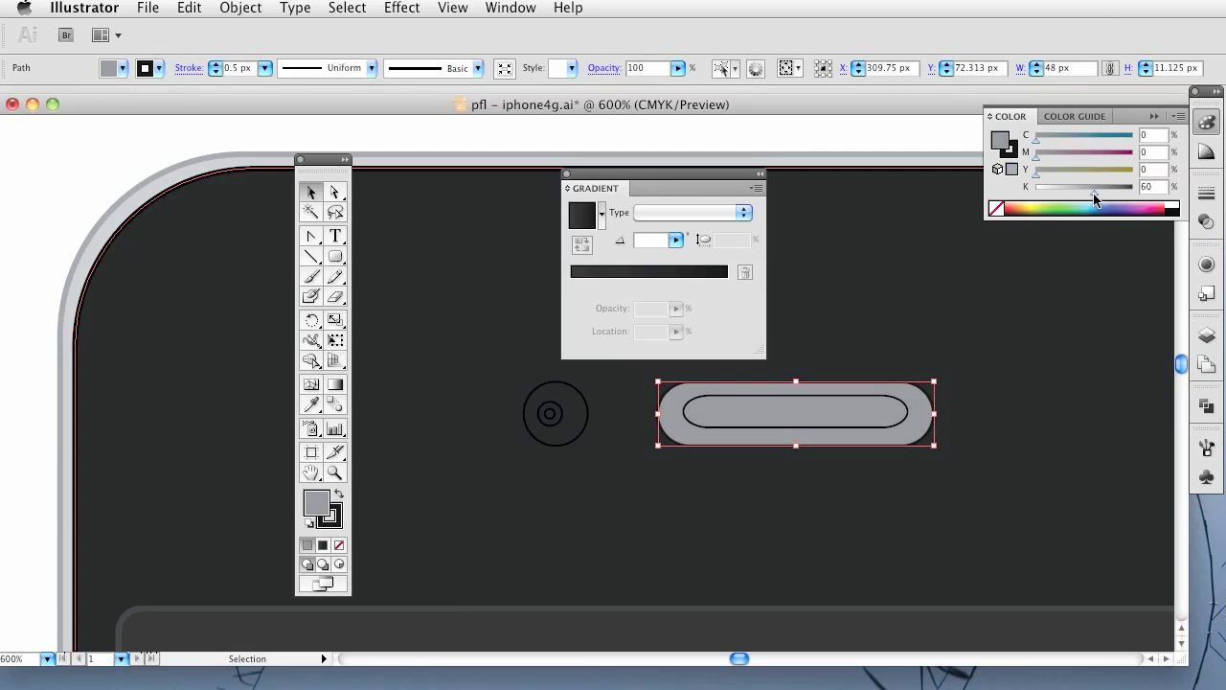
# Give the inner slot a roughly 85% black outline and a light grey (32% black) fill
pyautogui.click(904, 424)
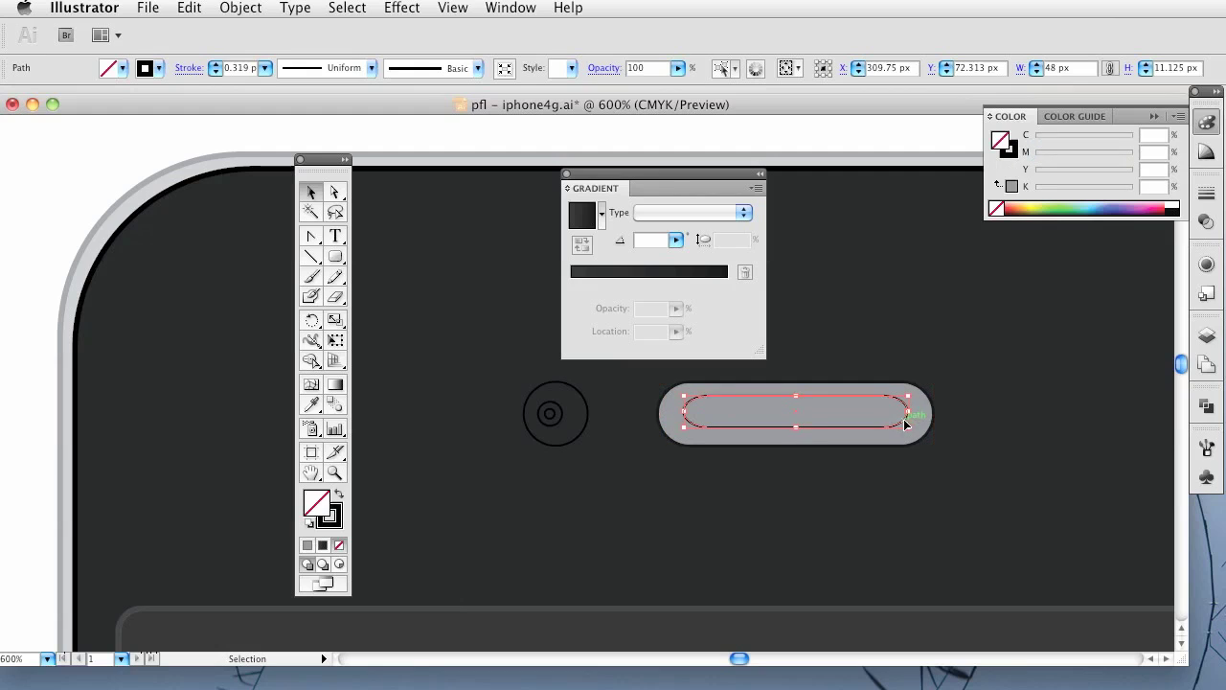
pyautogui.click(335, 517)
pyautogui.moveTo(1119, 191); pyautogui.dragTo(1123, 192)
pyautogui.click(1148, 181)
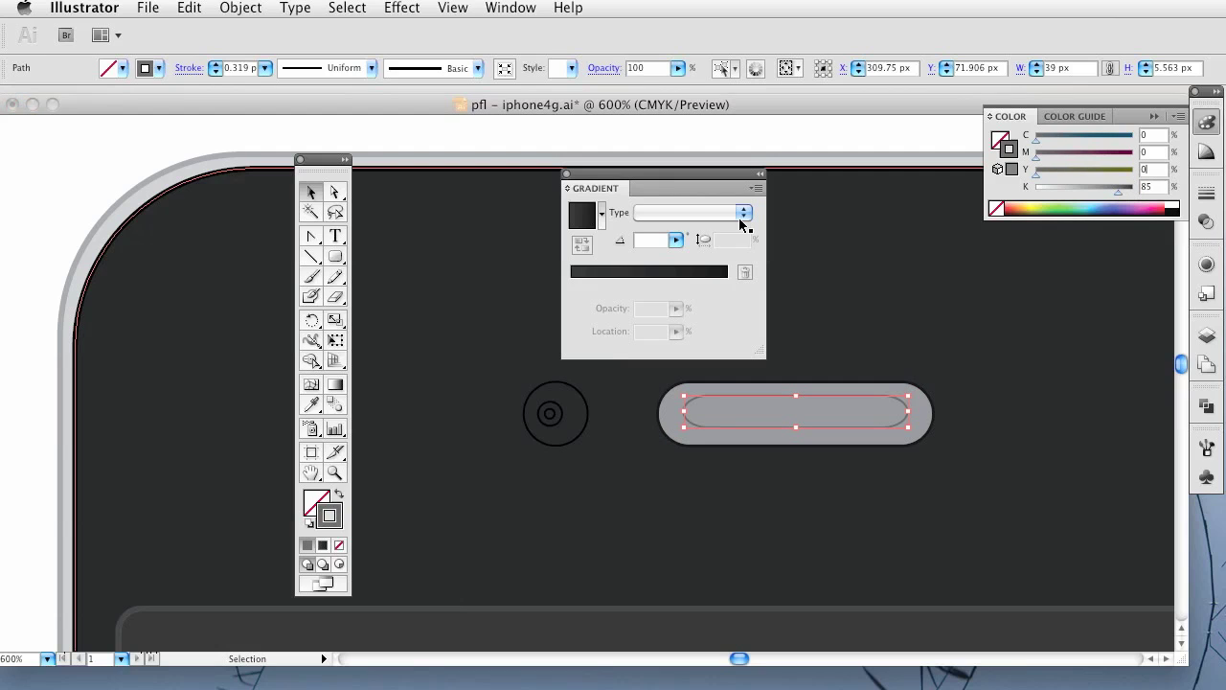
pyautogui.click(309, 509)
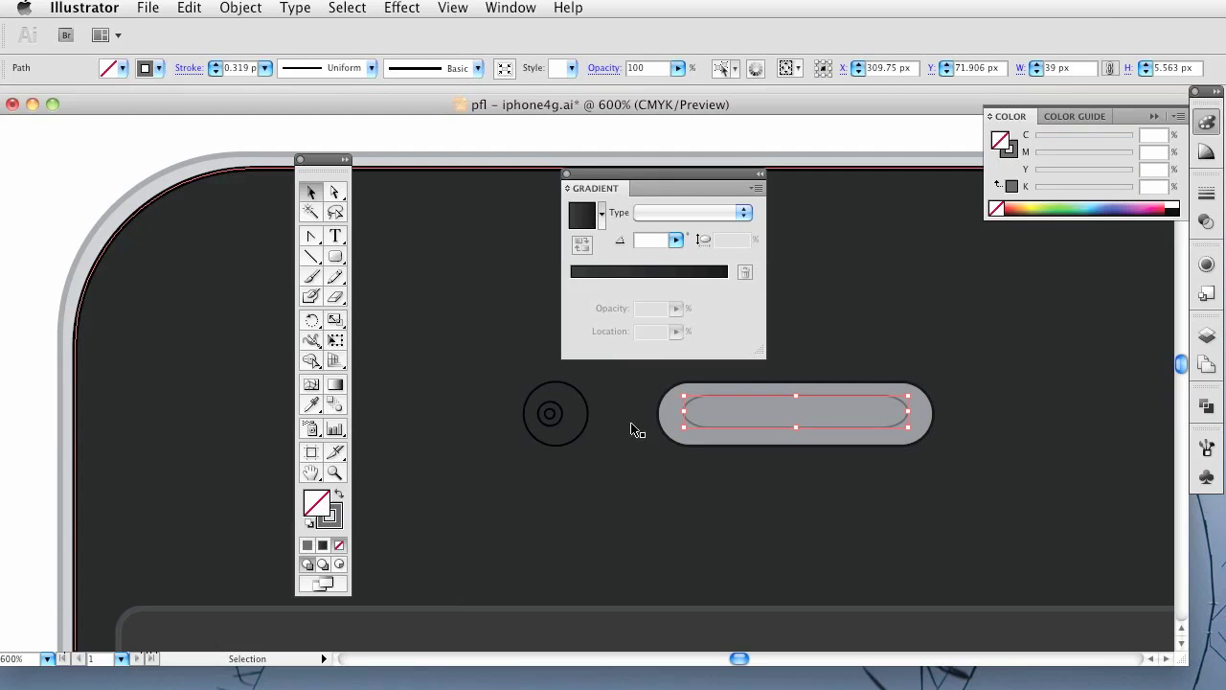
pyautogui.click(1178, 205)
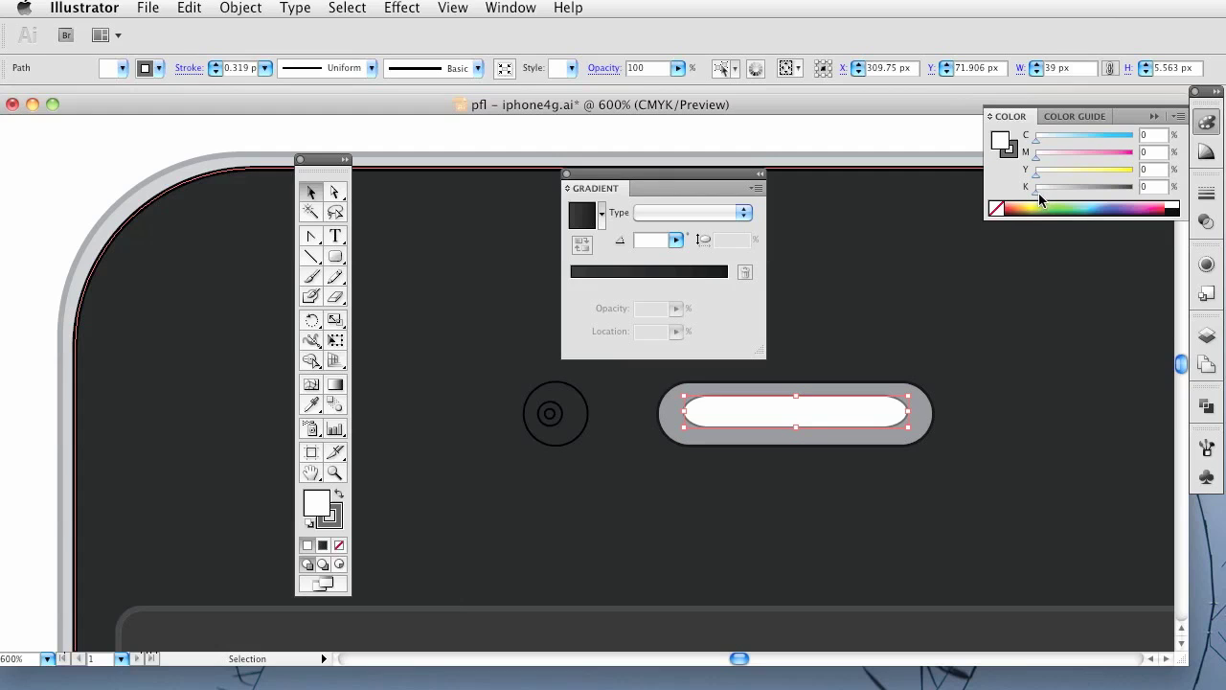
pyautogui.moveTo(1039, 193); pyautogui.dragTo(1067, 193)
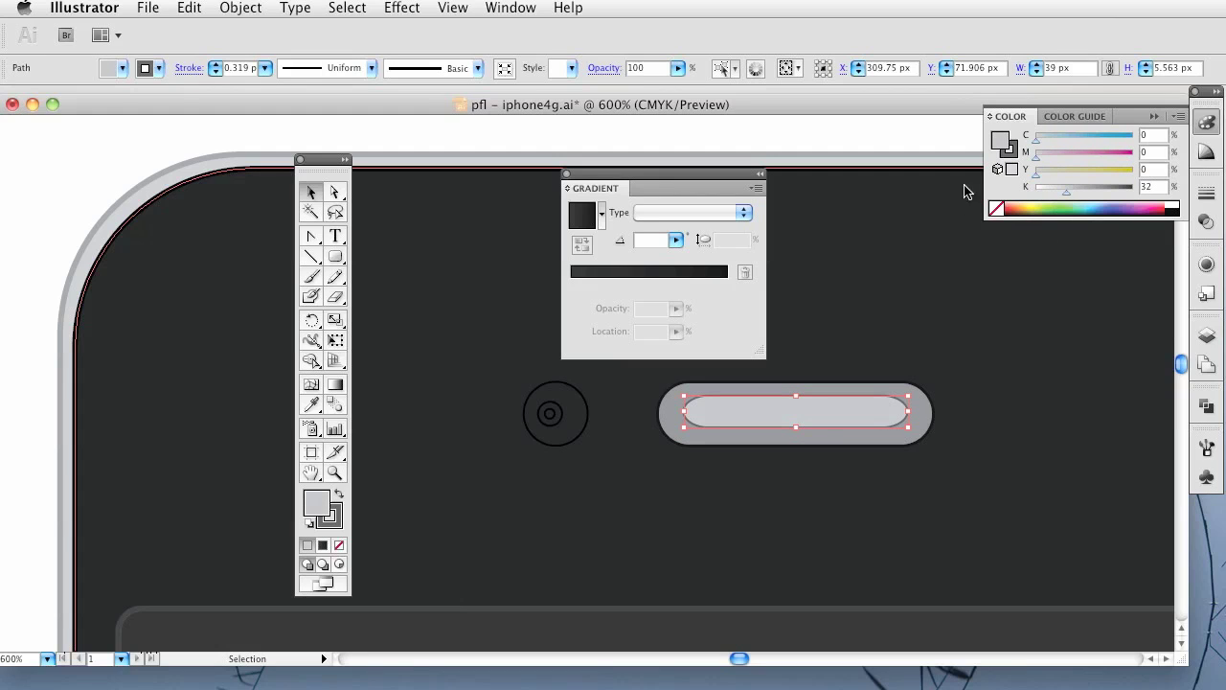
# Give the small camera circle a 98% black outline
pyautogui.click(570, 449)
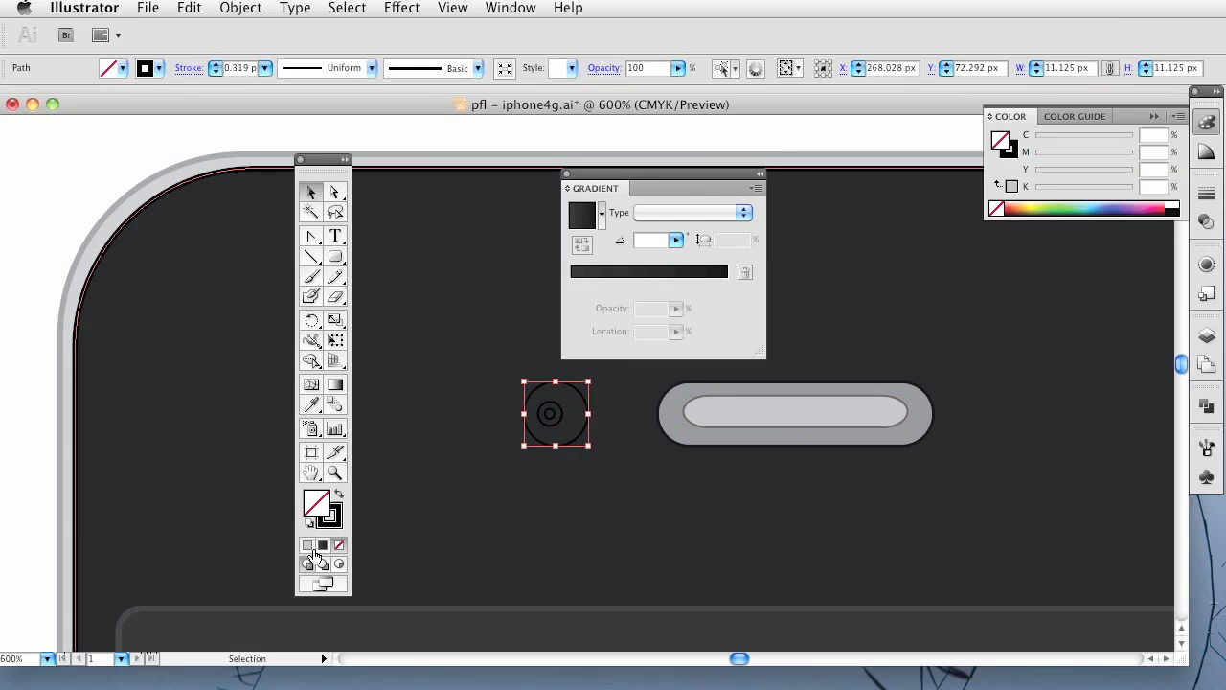
pyautogui.click(322, 548)
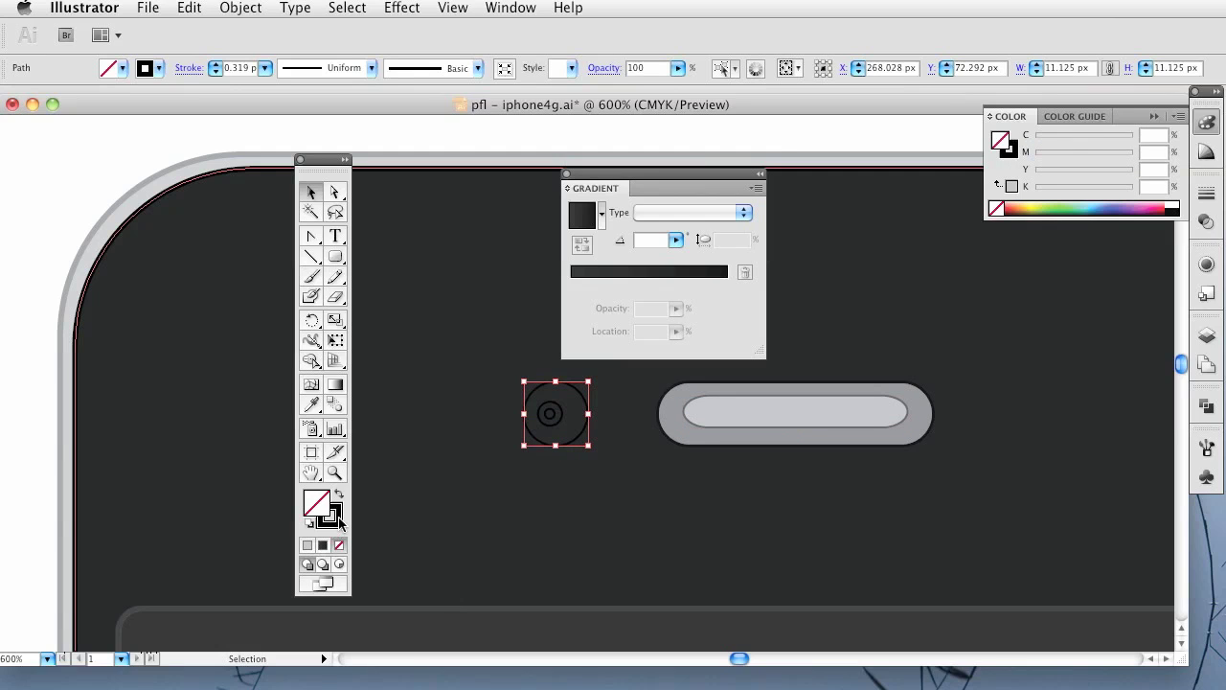
pyautogui.doubleClick(1163, 188)
pyautogui.write('98')
pyautogui.press('Return')
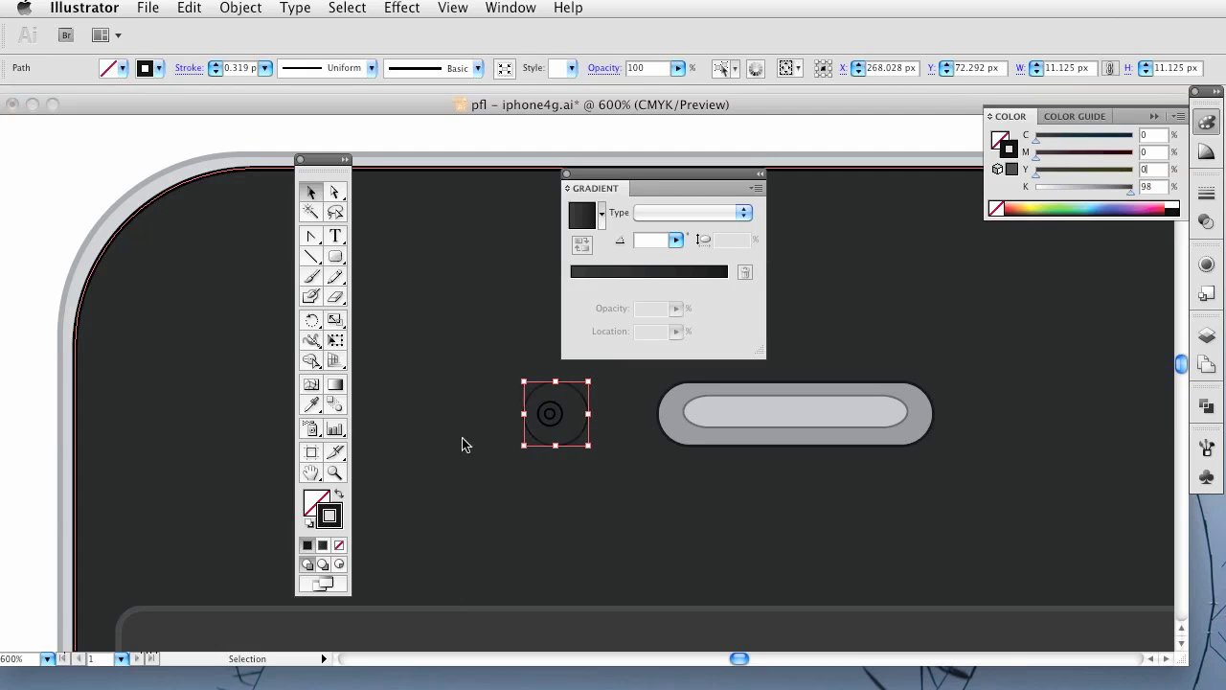
# Fill the camera circle with a linear gradient running horizontally across it
pyautogui.click(314, 508)
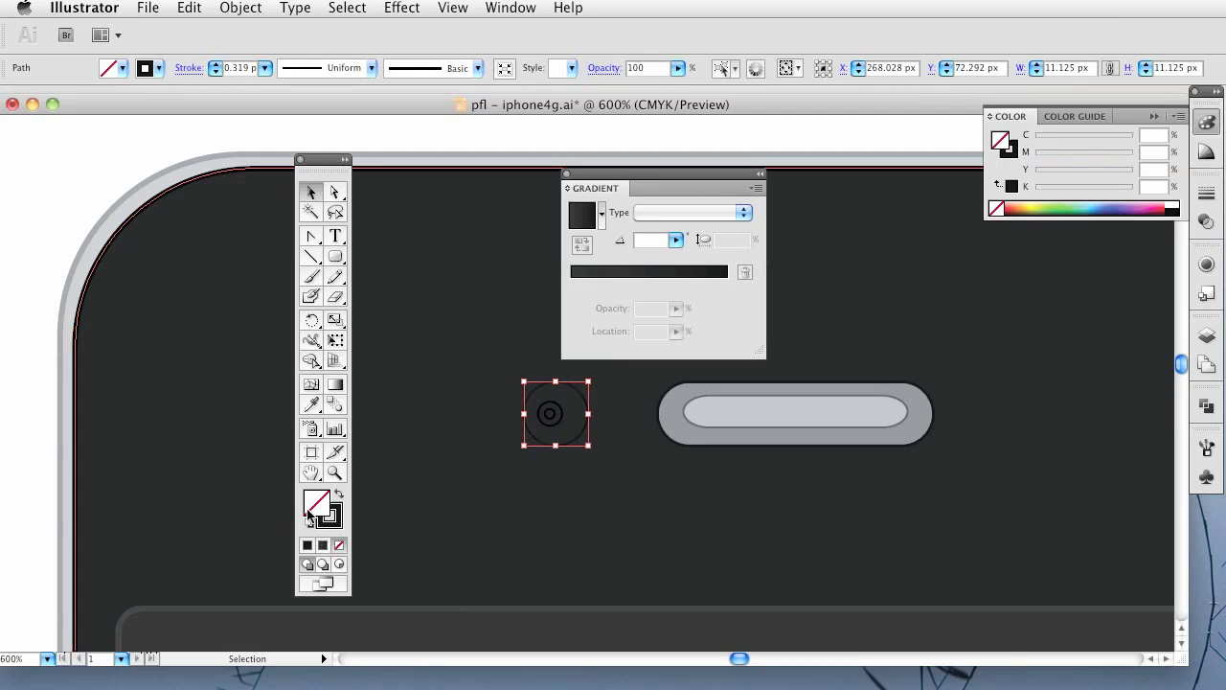
pyautogui.click(323, 545)
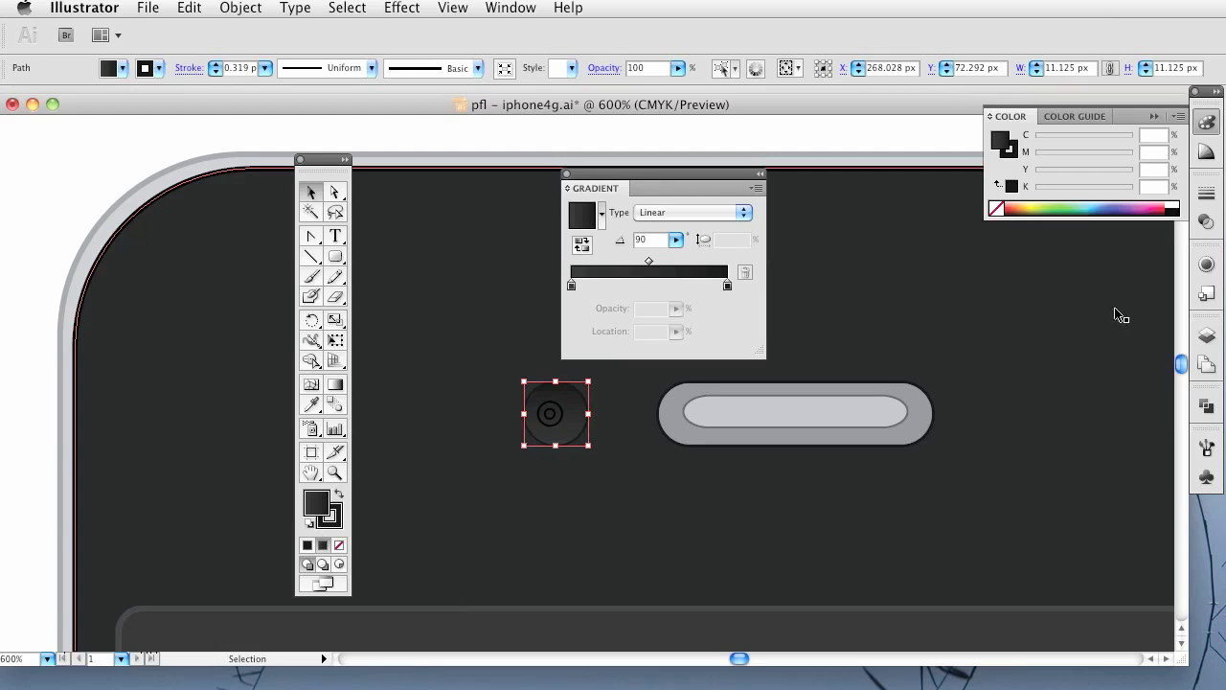
pyautogui.click(334, 384)
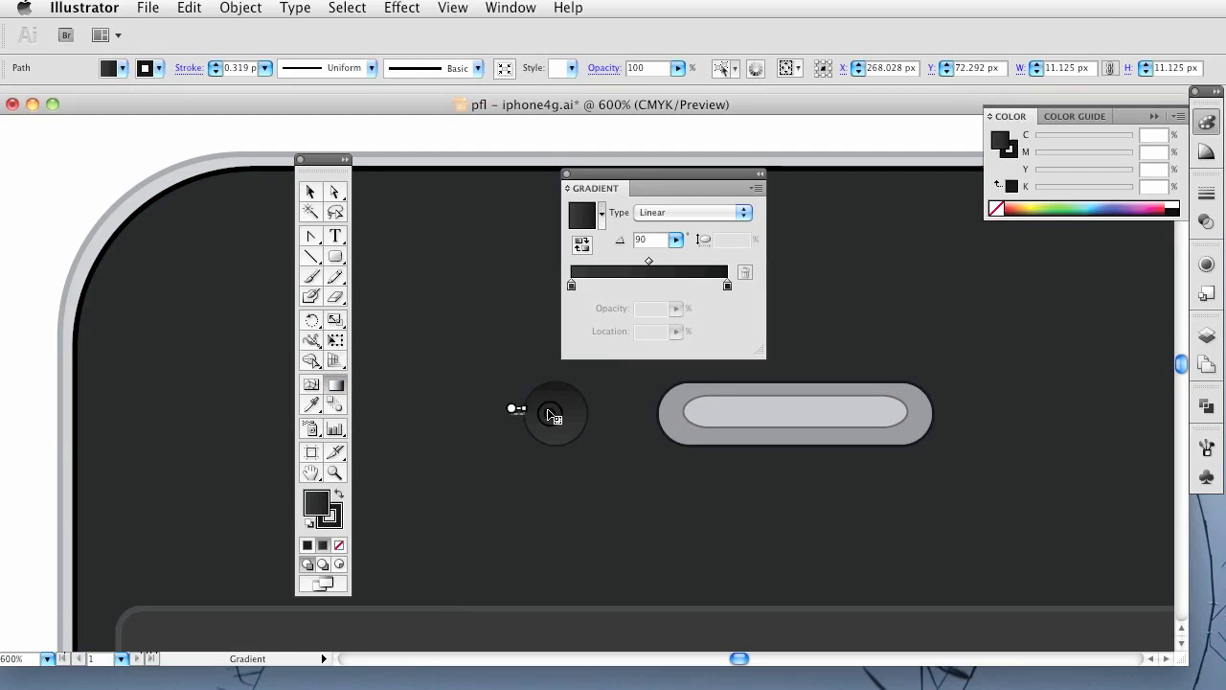
pyautogui.moveTo(512, 412)
pyautogui.mouseDown()
pyautogui.moveTo(567, 413)
pyautogui.moveTo(529, 413)
pyautogui.moveTo(561, 413)
pyautogui.moveTo(549, 413)
pyautogui.mouseUp()
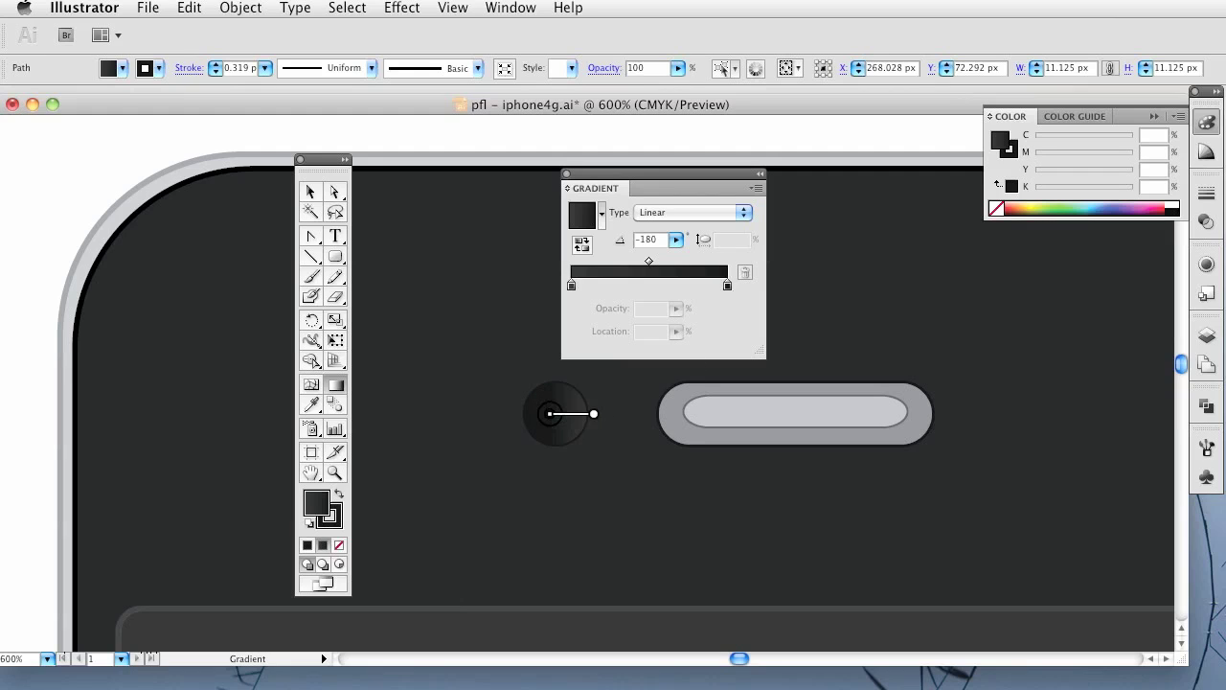
# Adjust the gradient's colour stops, lightening the left end and setting the right stop to 95% black
pyautogui.click(726, 285)
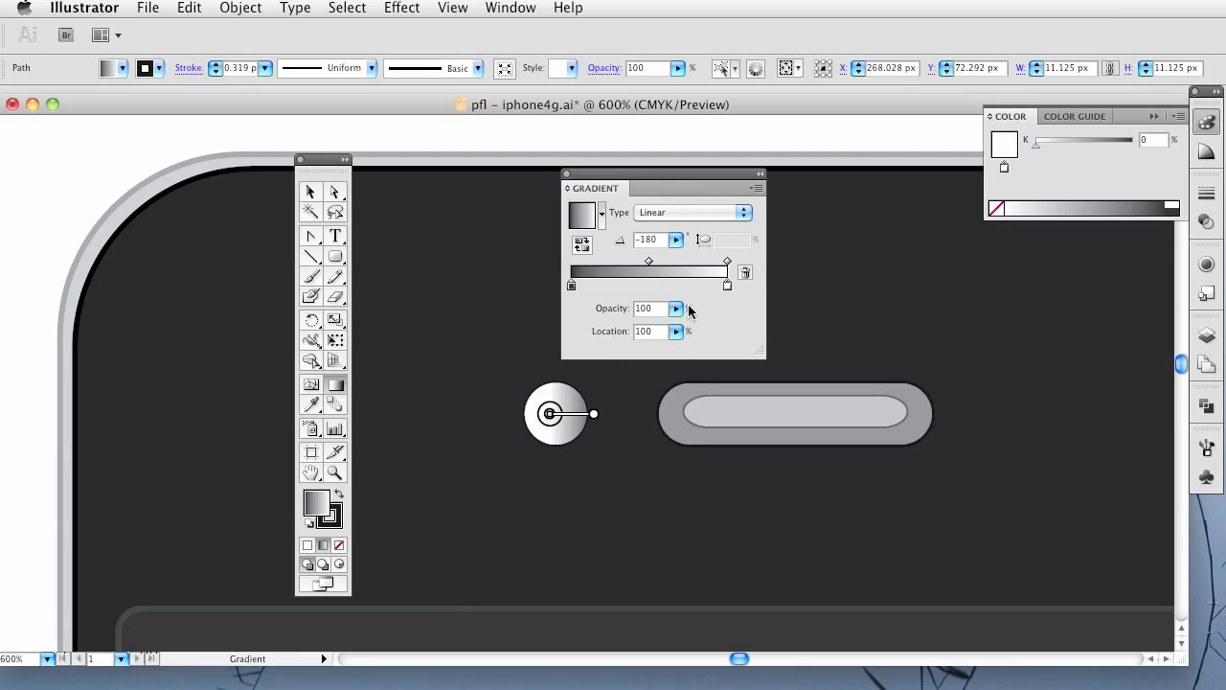
pyautogui.press('super+z')
pyautogui.click(728, 285)
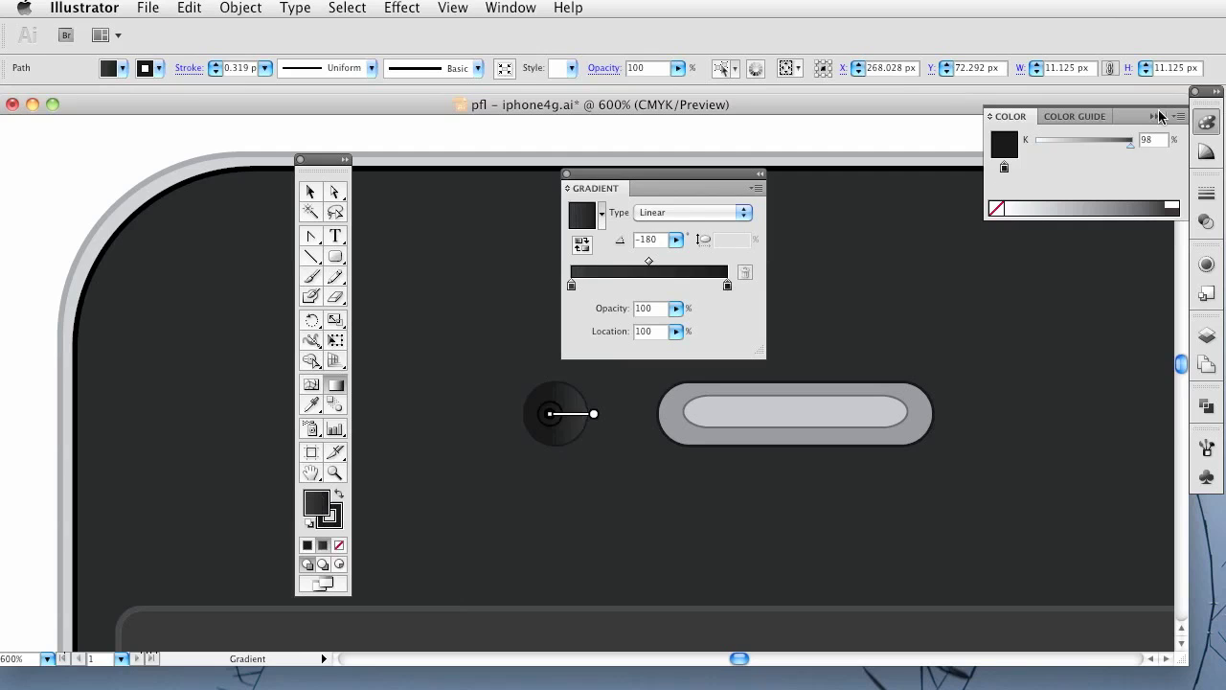
pyautogui.moveTo(1131, 153); pyautogui.dragTo(1142, 143)
pyautogui.write('97')
pyautogui.click(572, 288)
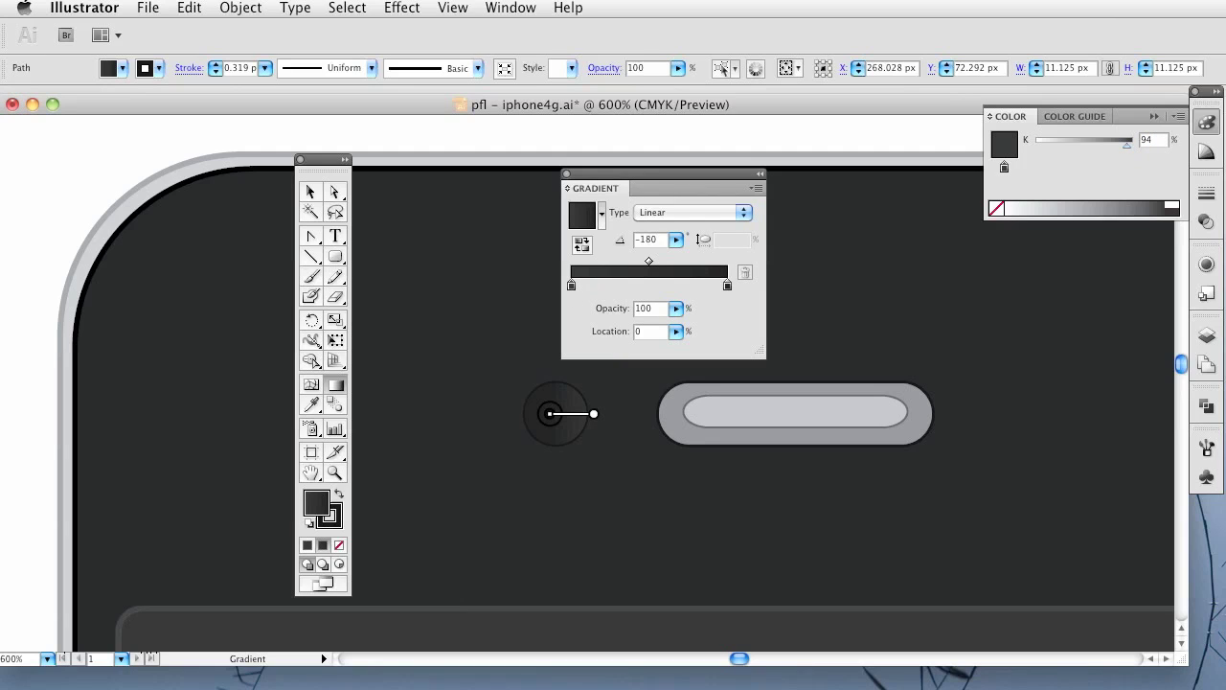
pyautogui.moveTo(1127, 148); pyautogui.dragTo(1121, 150)
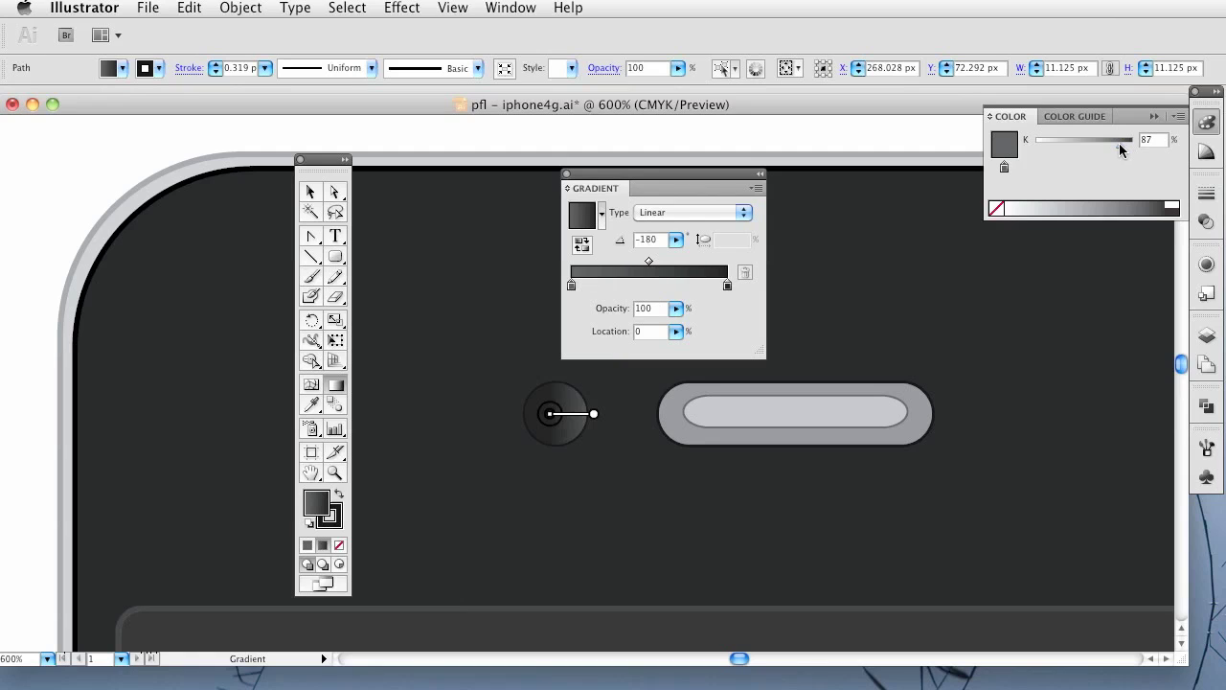
pyautogui.click(727, 286)
pyautogui.moveTo(1127, 152); pyautogui.dragTo(1126, 151)
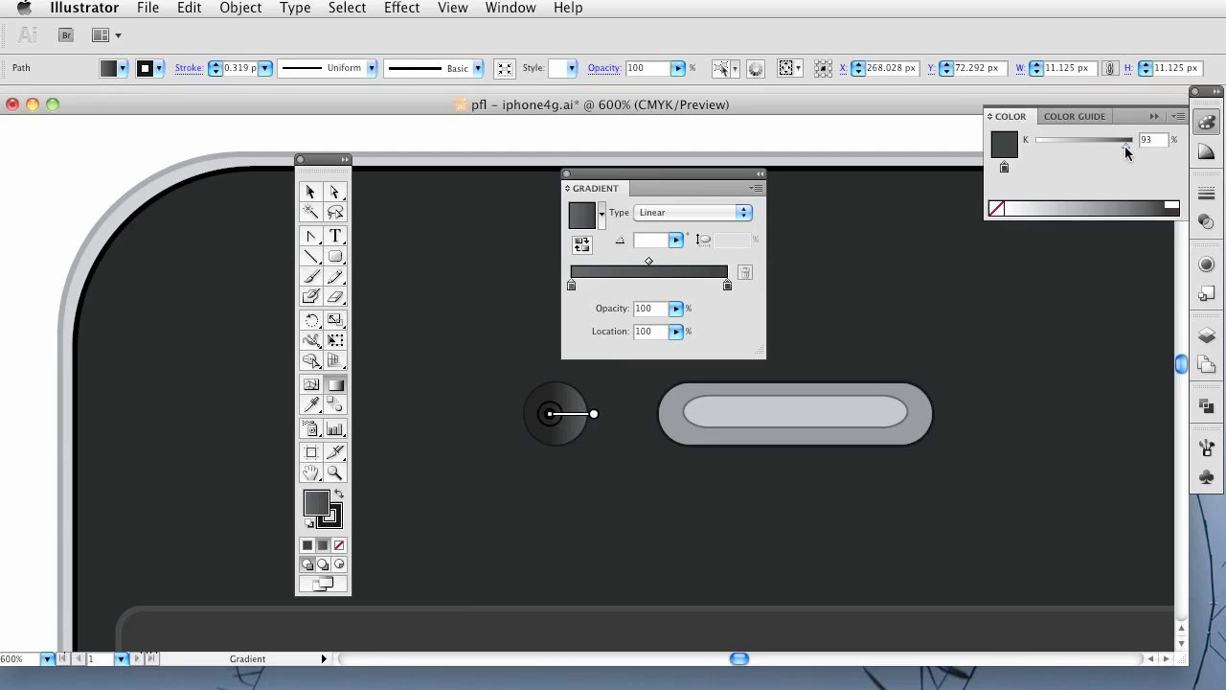
pyautogui.click(1150, 140)
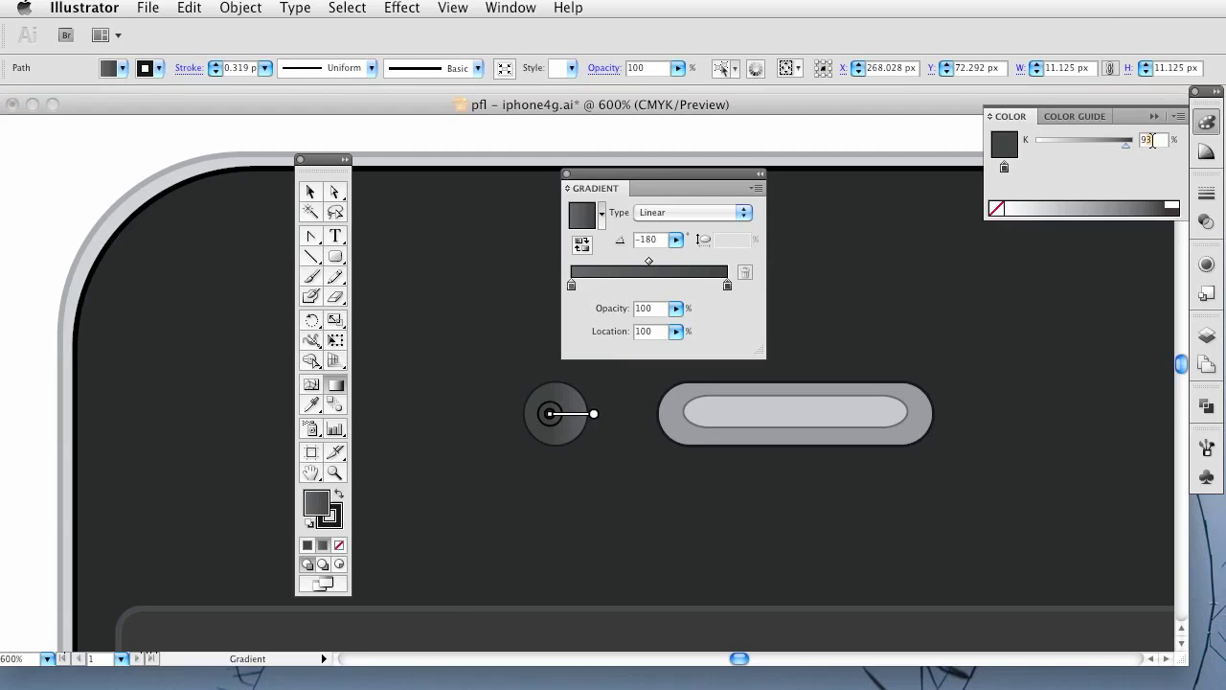
pyautogui.press('Return')
pyautogui.press('super+equal')
pyautogui.press('super+equal')
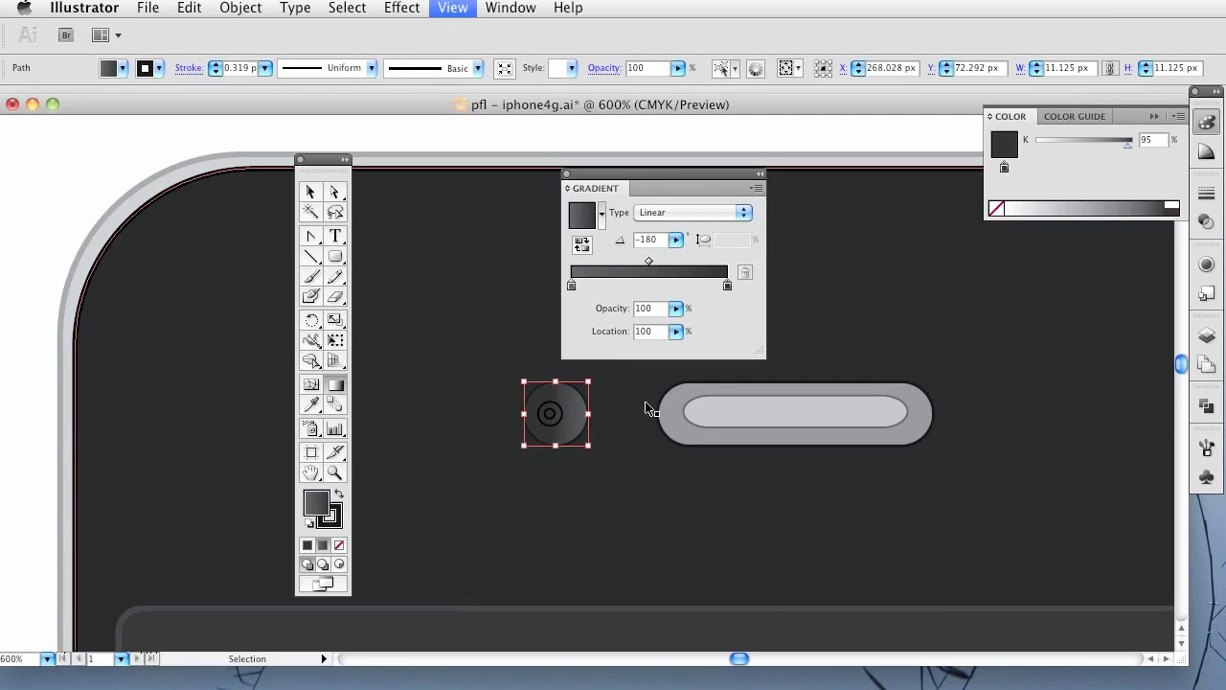
# Set the camera's inner ring outline weight to 0.2 px
pyautogui.hscroll(-5, 352, 592)
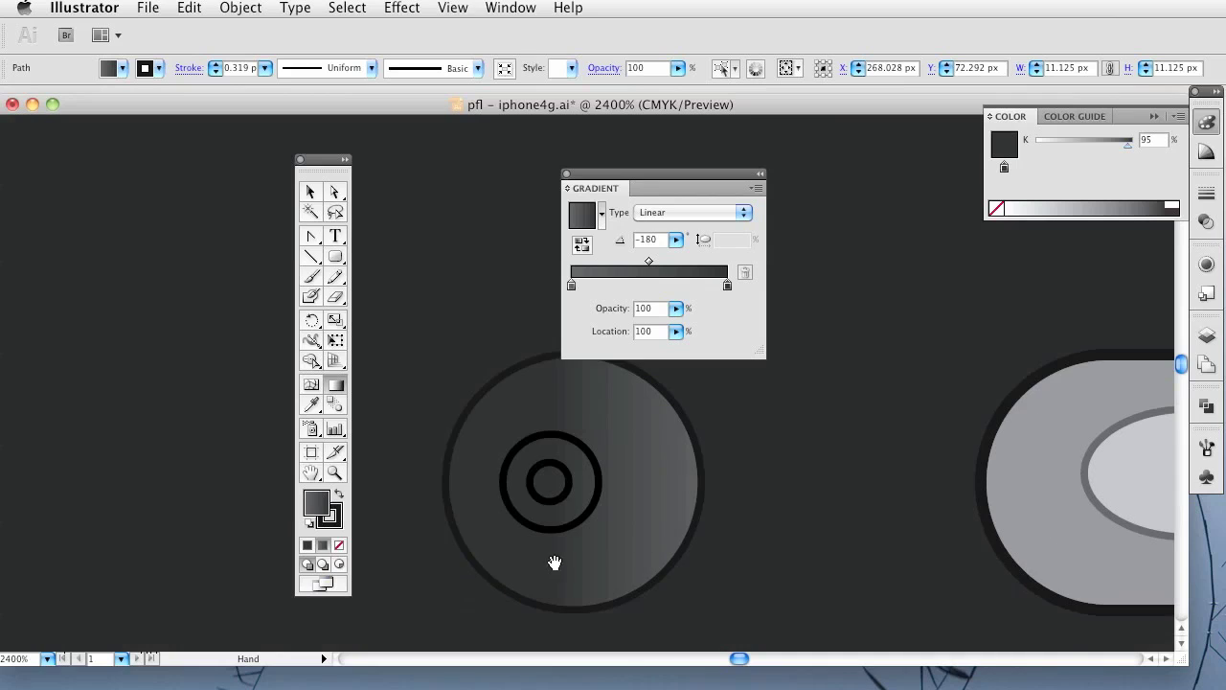
pyautogui.press('v')
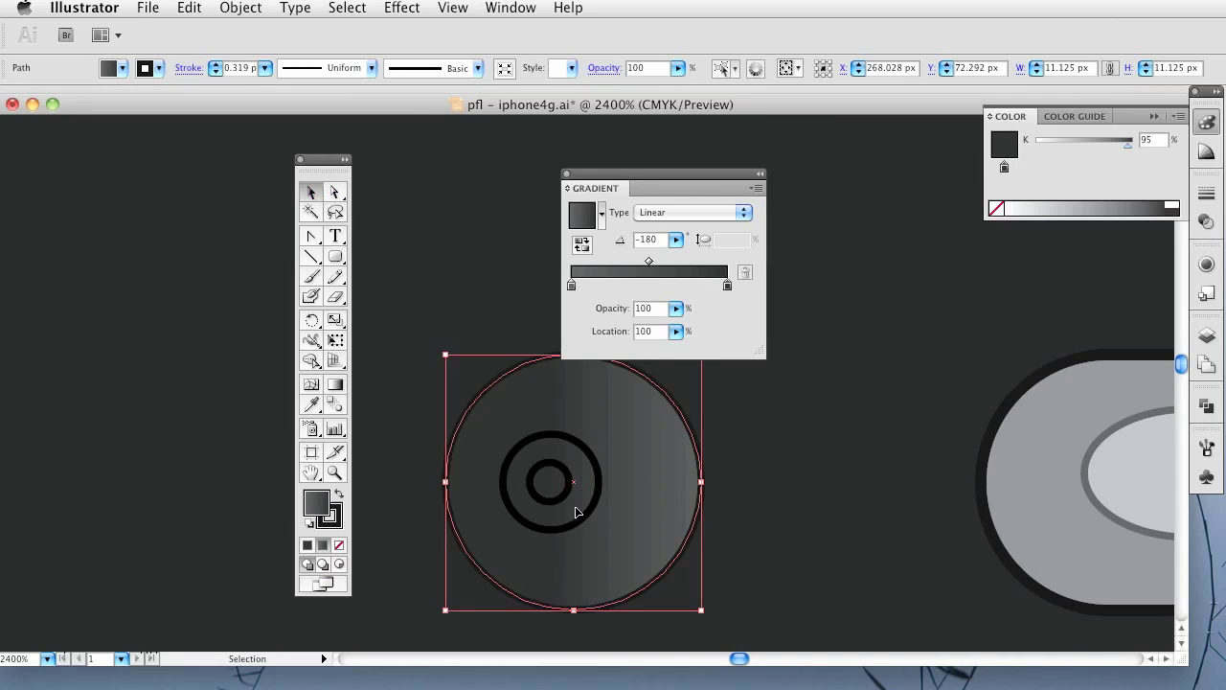
pyautogui.click(597, 506)
pyautogui.click(1206, 193)
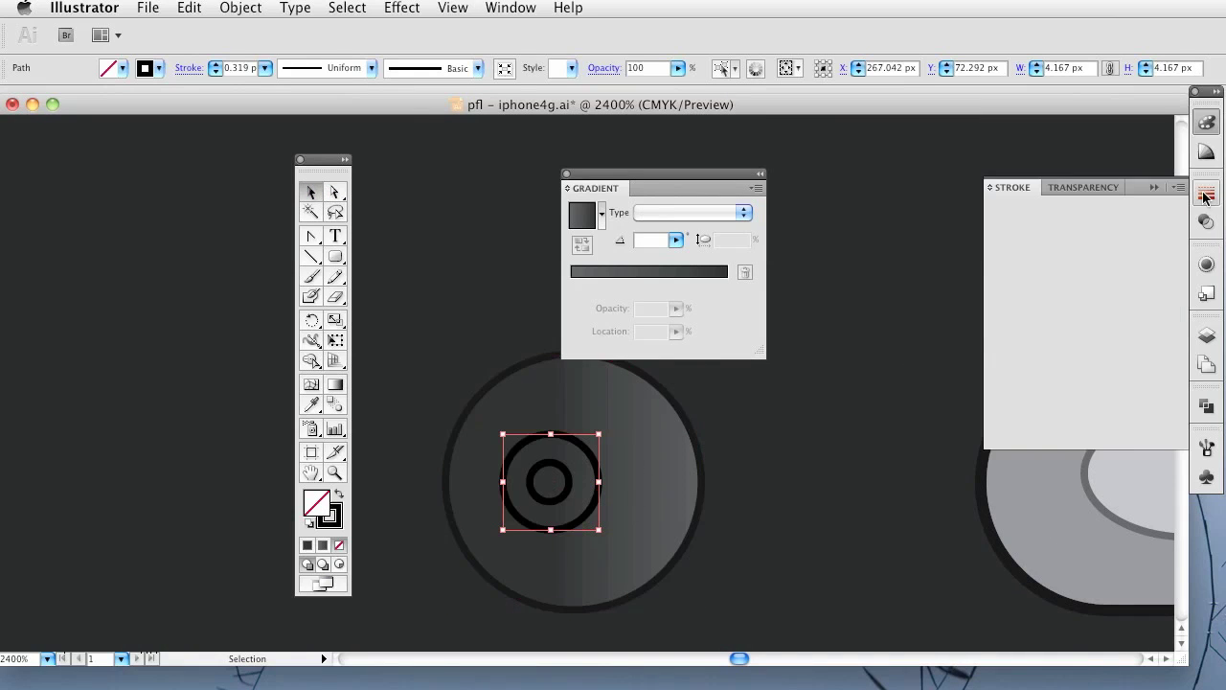
pyautogui.tripleClick(1072, 211)
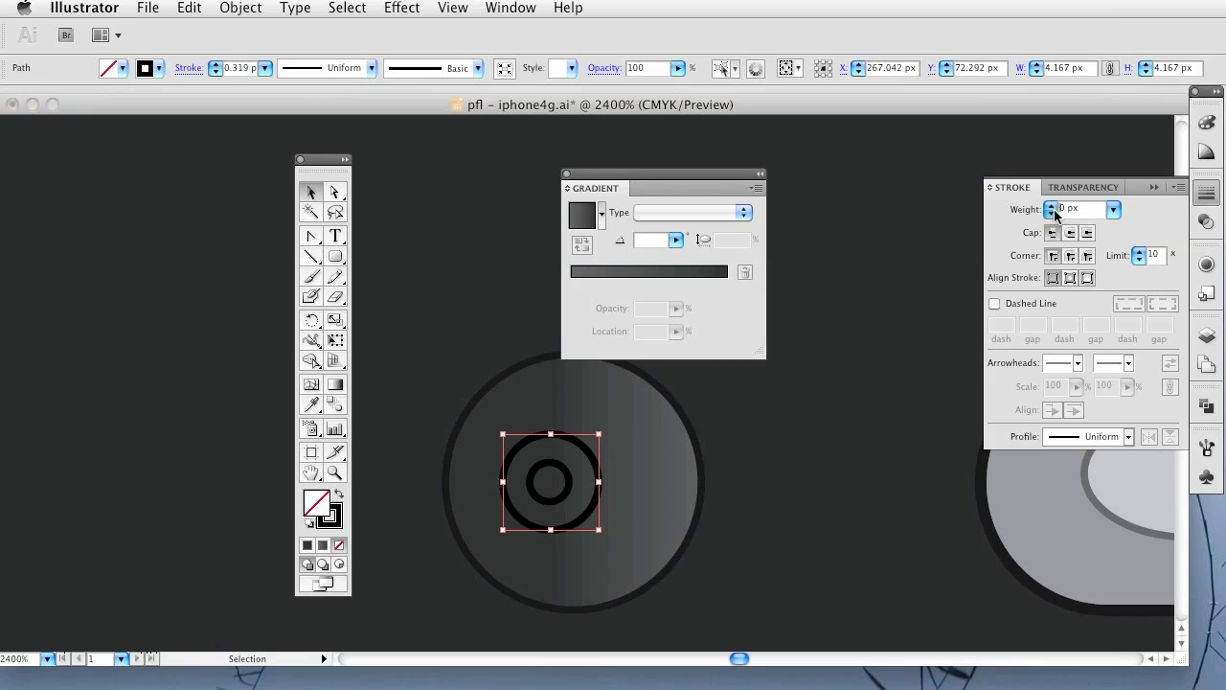
pyautogui.write('0')
pyautogui.press('Return')
pyautogui.press('super+z')
pyautogui.write('0.2')
pyautogui.press('Return')
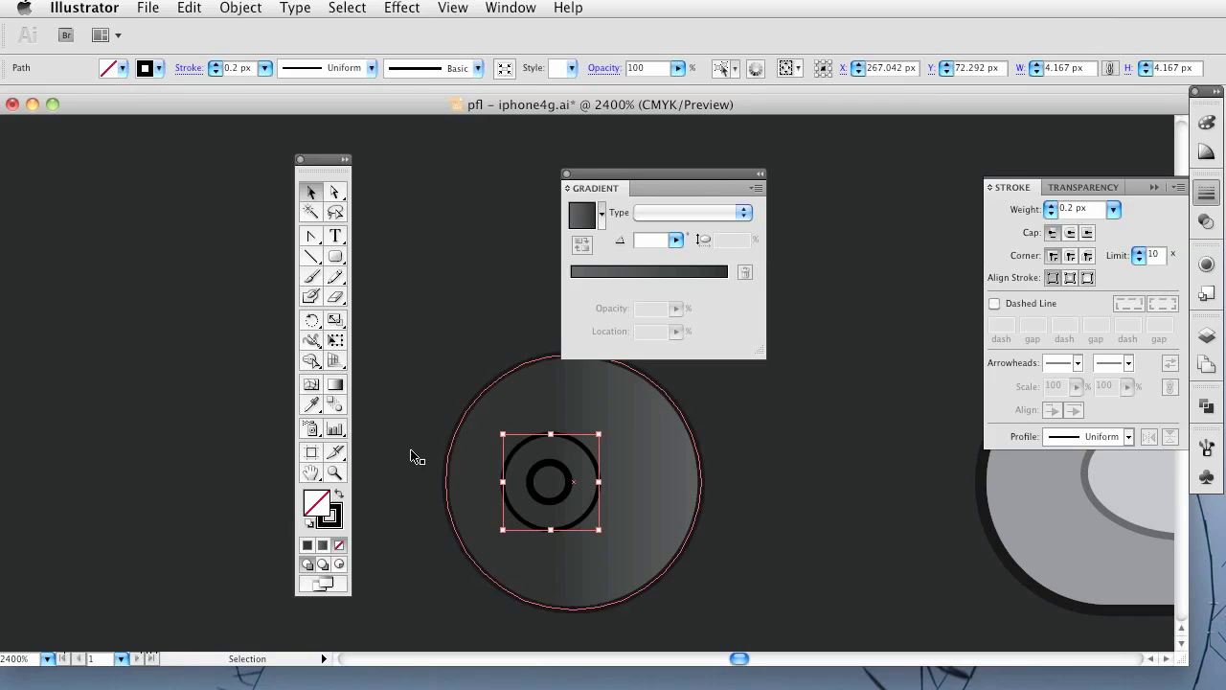
# Fill the inner ring with dark grey at about 93% black
pyautogui.click(317, 502)
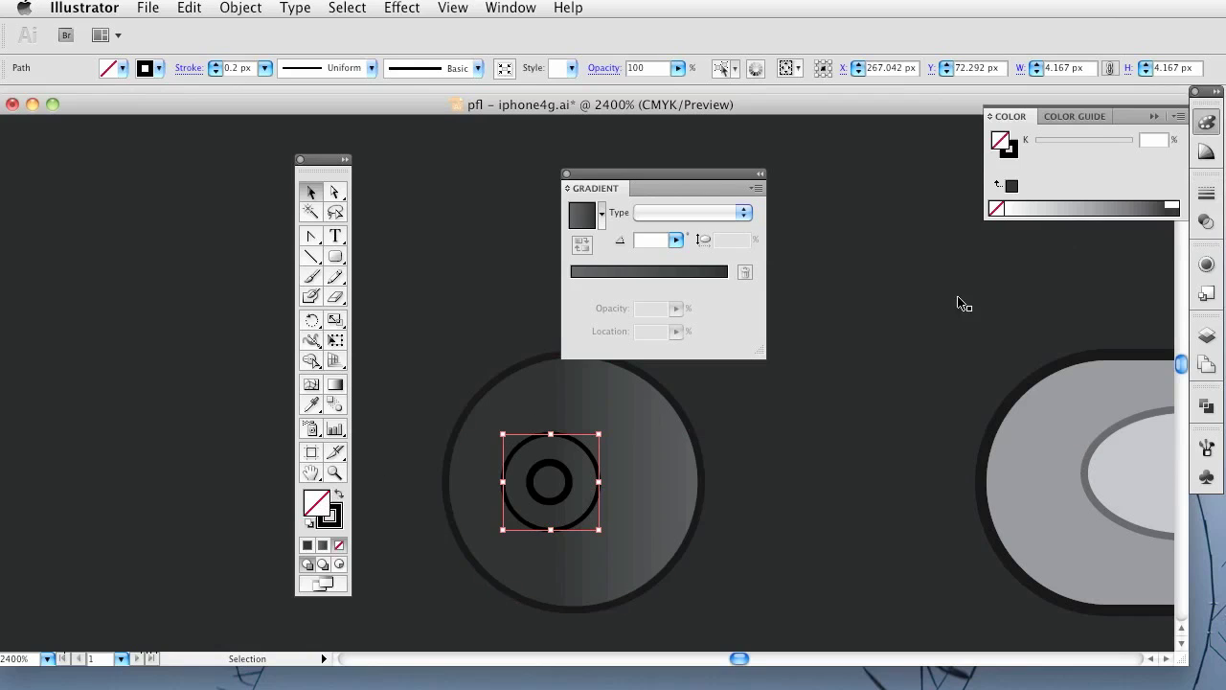
pyautogui.click(1111, 205)
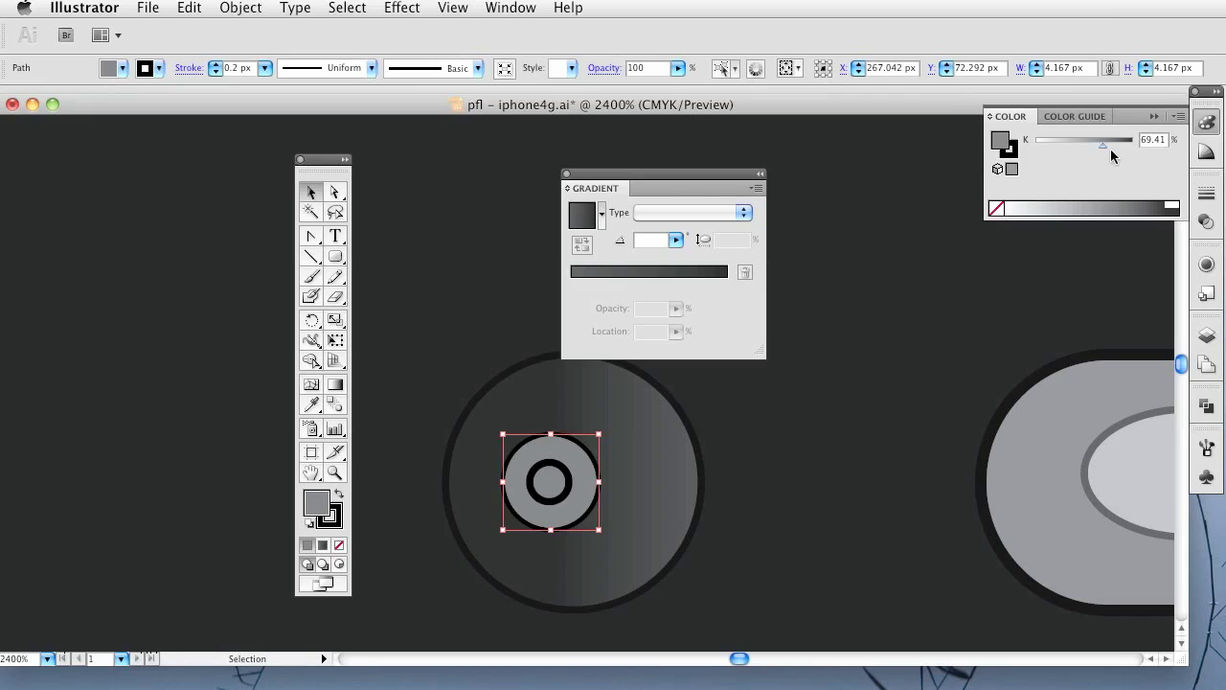
pyautogui.moveTo(1112, 150); pyautogui.dragTo(1124, 149)
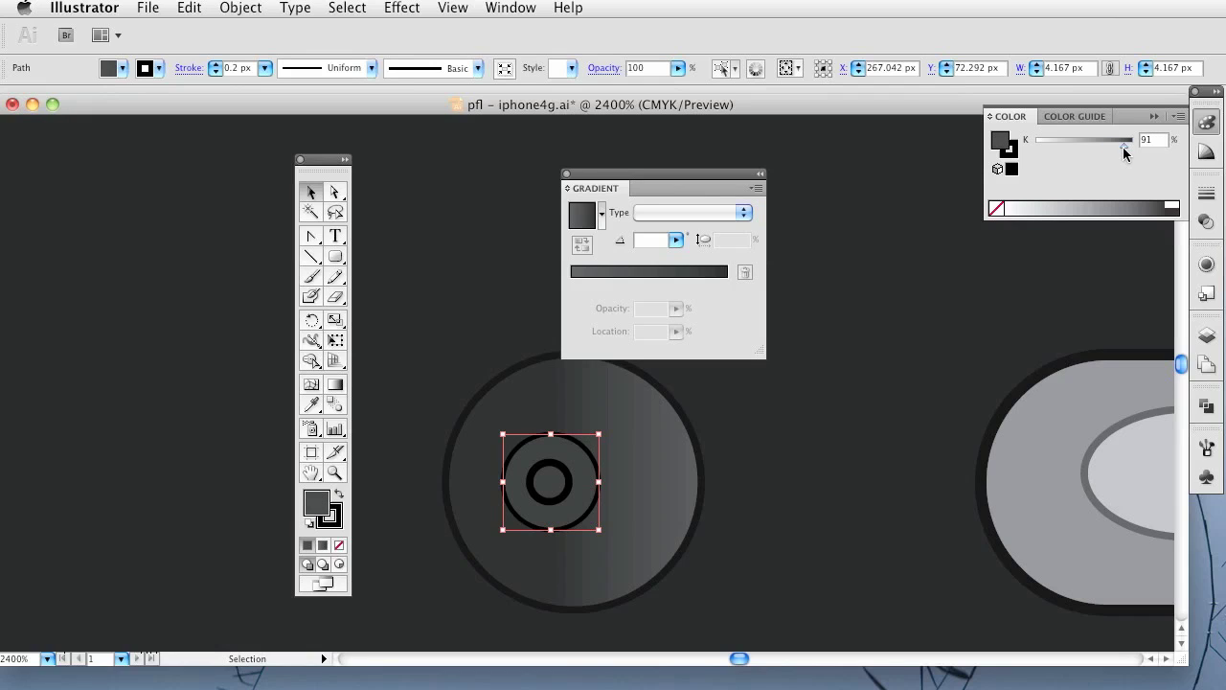
pyautogui.click(557, 499)
# Give the tiny centre circle a 0.2 px outline
pyautogui.click(1207, 193)
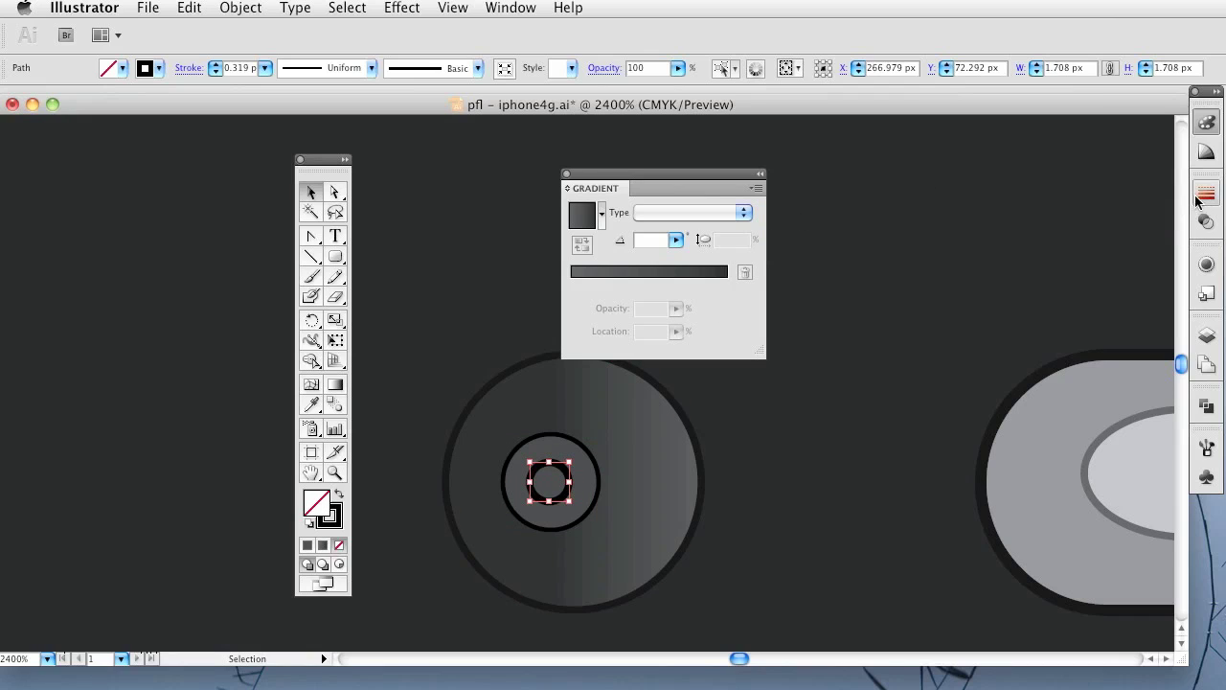
pyautogui.write('0.2')
pyautogui.press('Return')
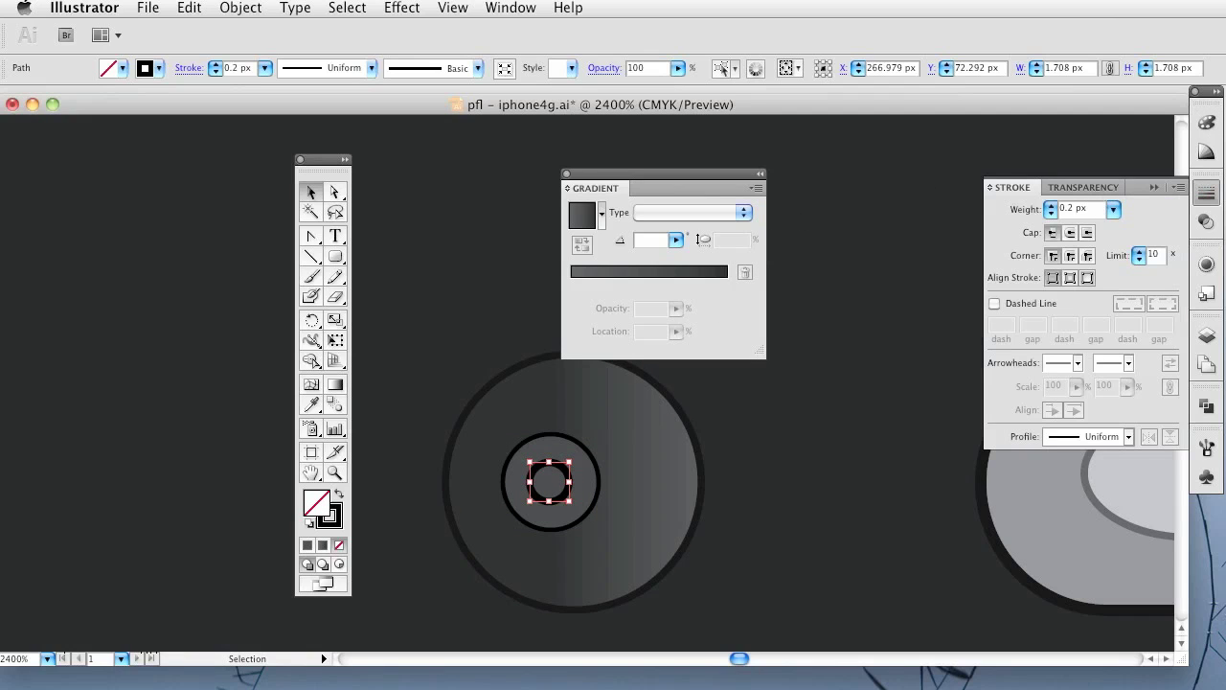
pyautogui.click(322, 513)
# Fill the centre circle with green (RGB 48/160/72) using RGB sliders
pyautogui.click(322, 512)
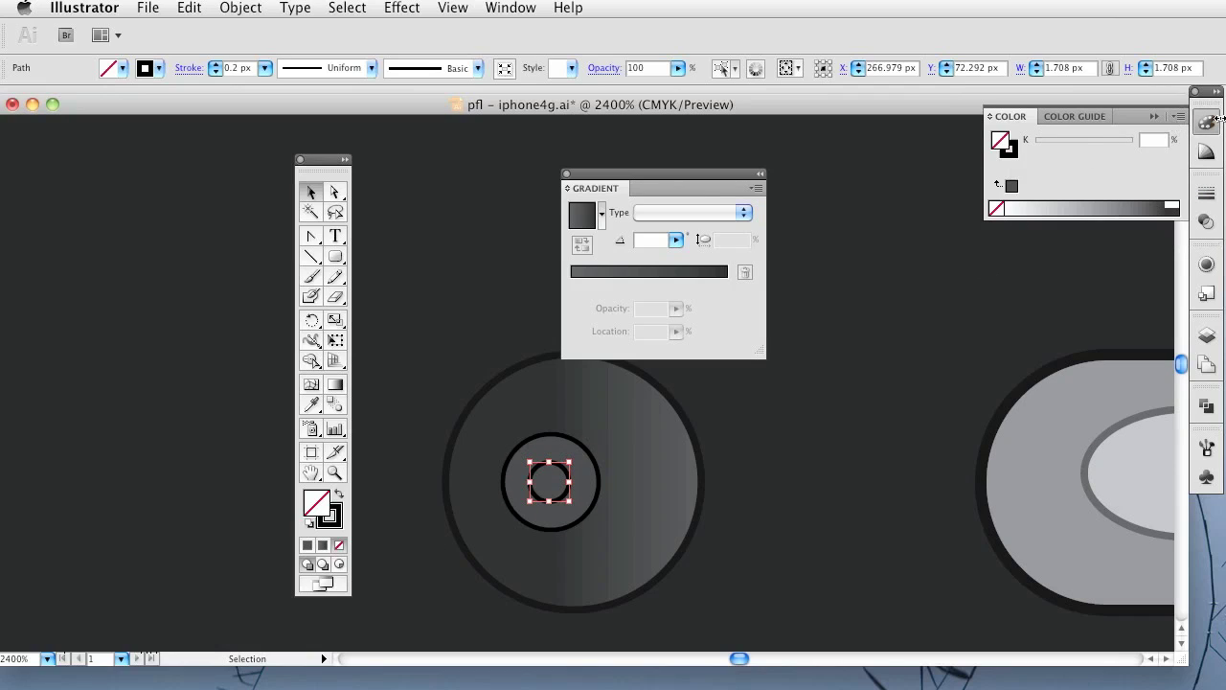
pyautogui.click(1176, 119)
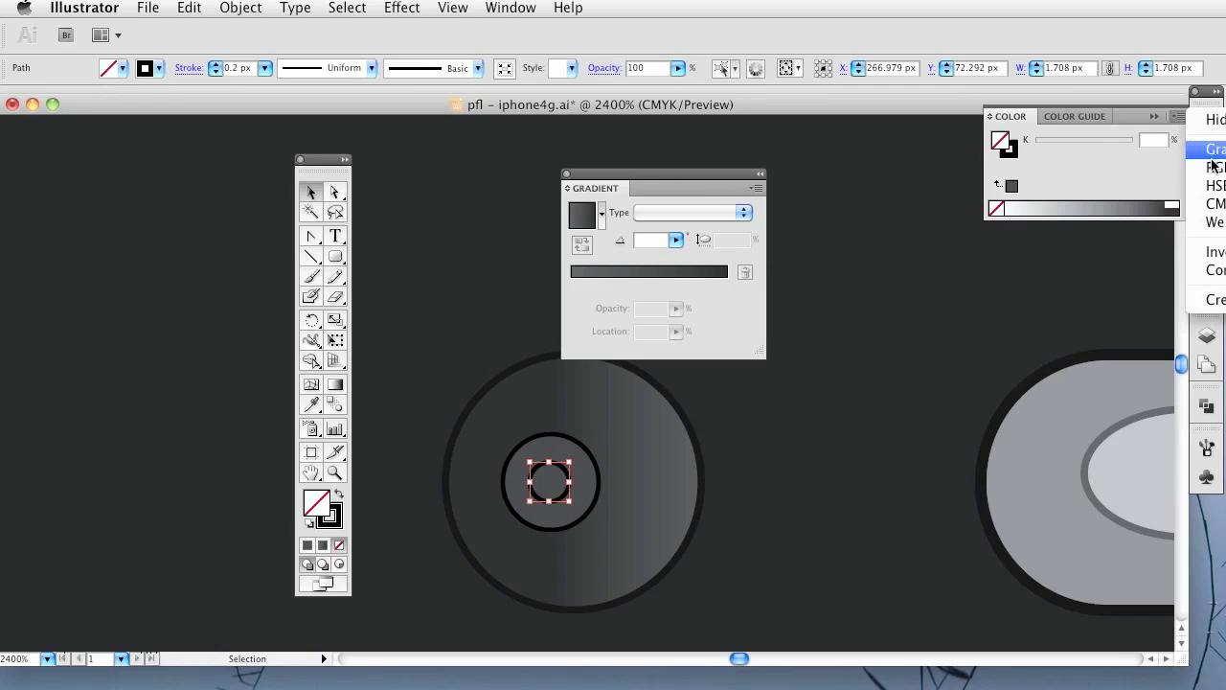
pyautogui.click(1217, 167)
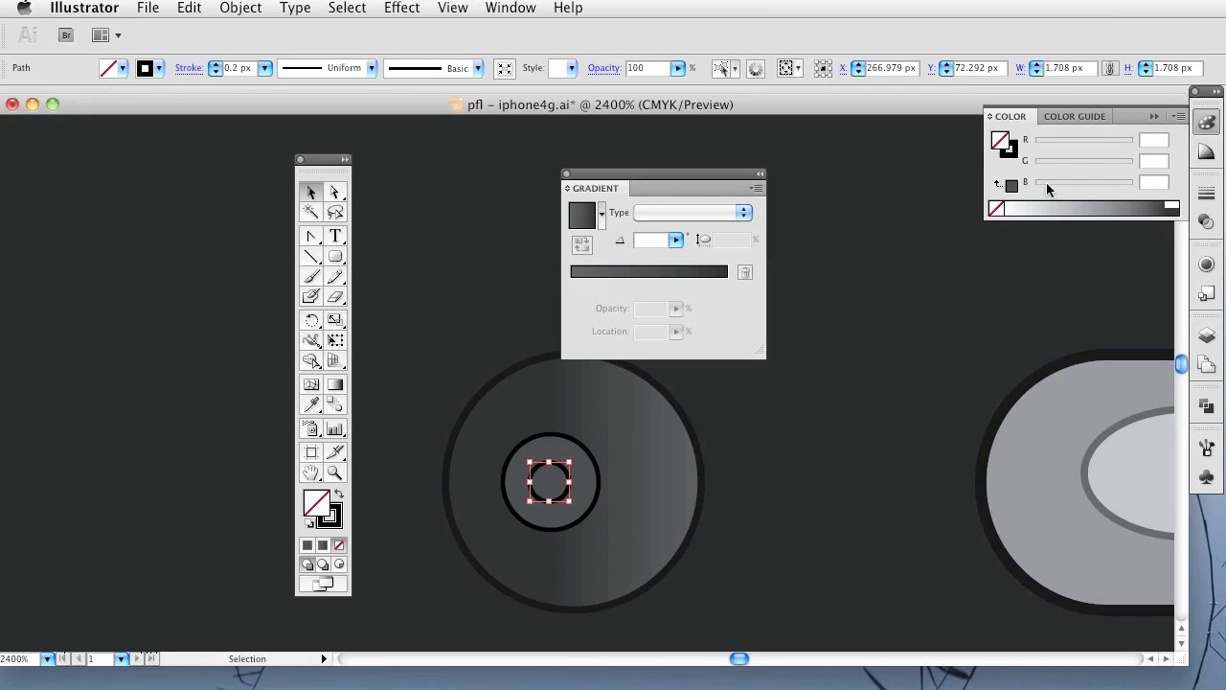
pyautogui.click(1179, 206)
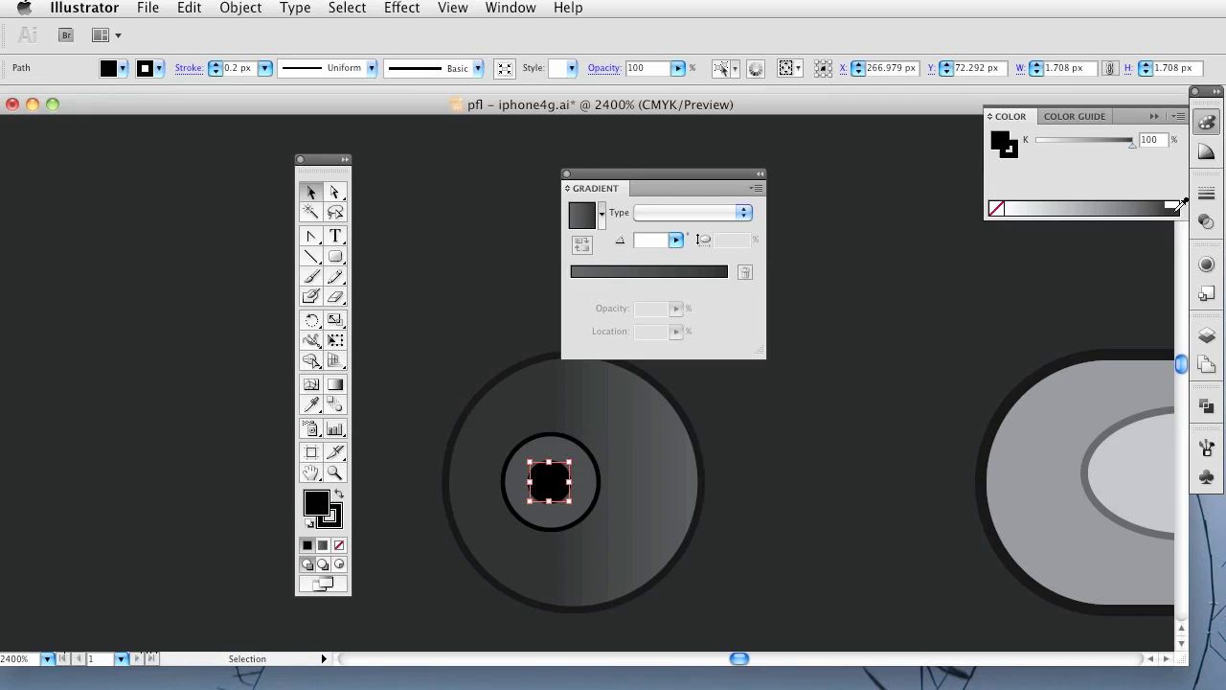
pyautogui.click(1179, 116)
pyautogui.click(1208, 170)
pyautogui.moveTo(1088, 169); pyautogui.dragTo(1071, 161)
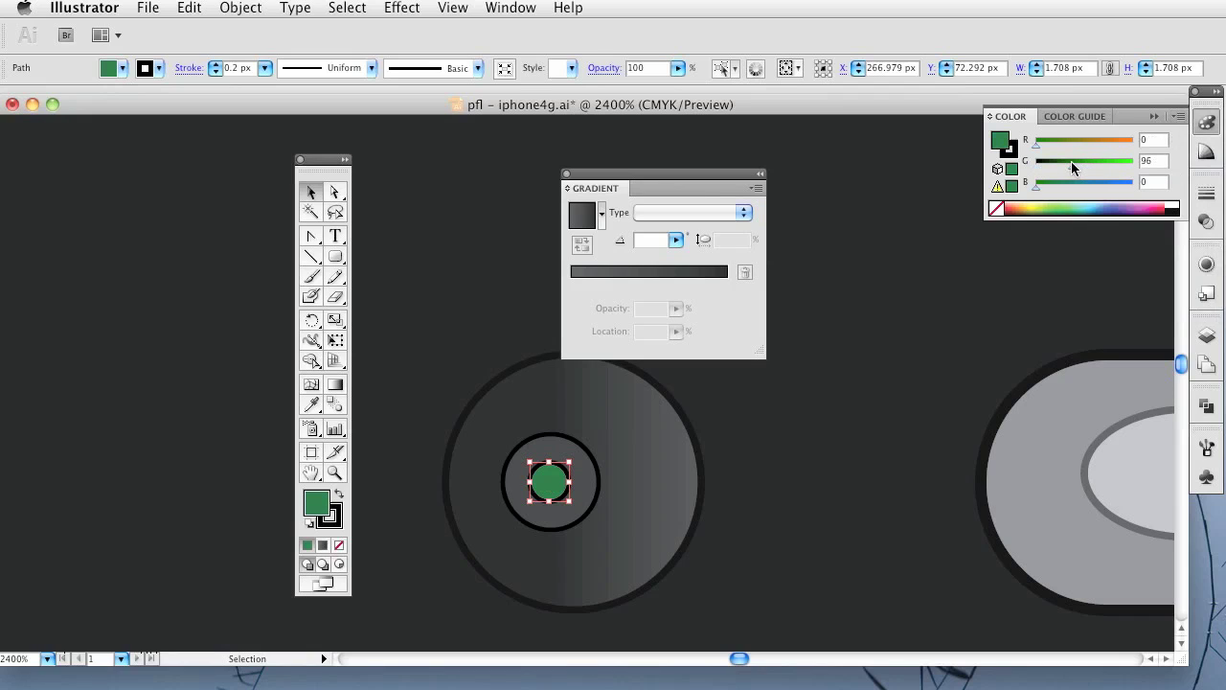
pyautogui.moveTo(1049, 207); pyautogui.dragTo(1056, 208)
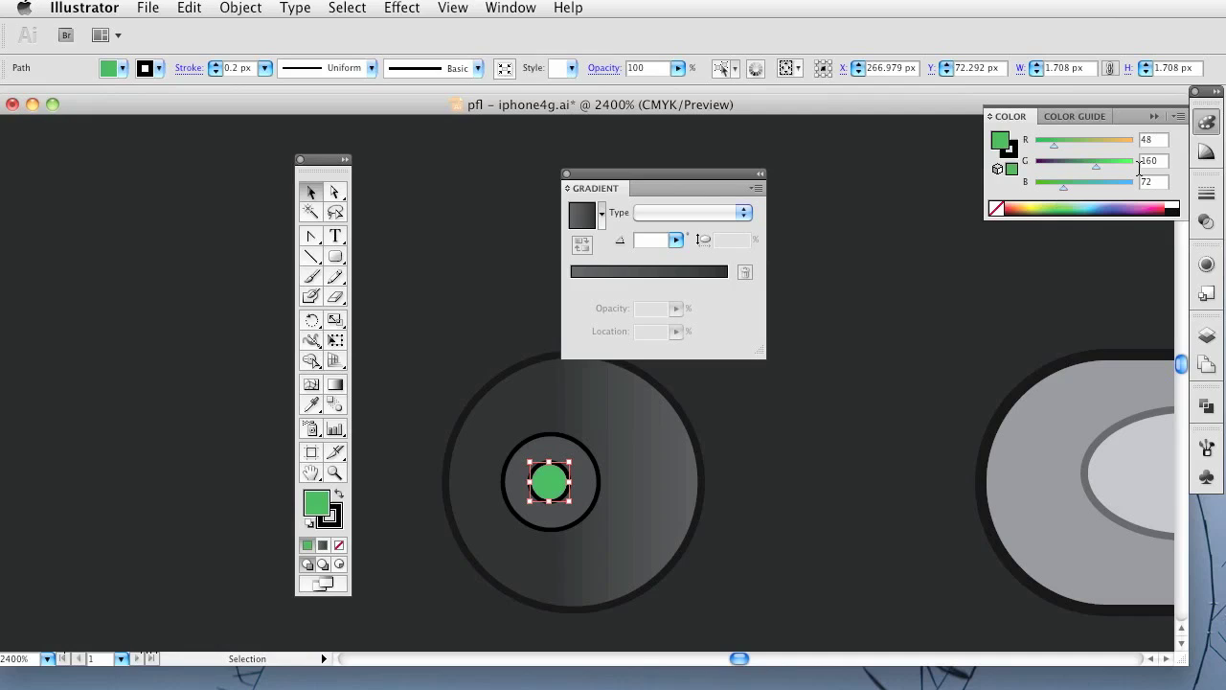
# Lower the green lens circle's opacity to 75%
pyautogui.click(1207, 223)
pyautogui.click(1207, 223)
pyautogui.click(1160, 208)
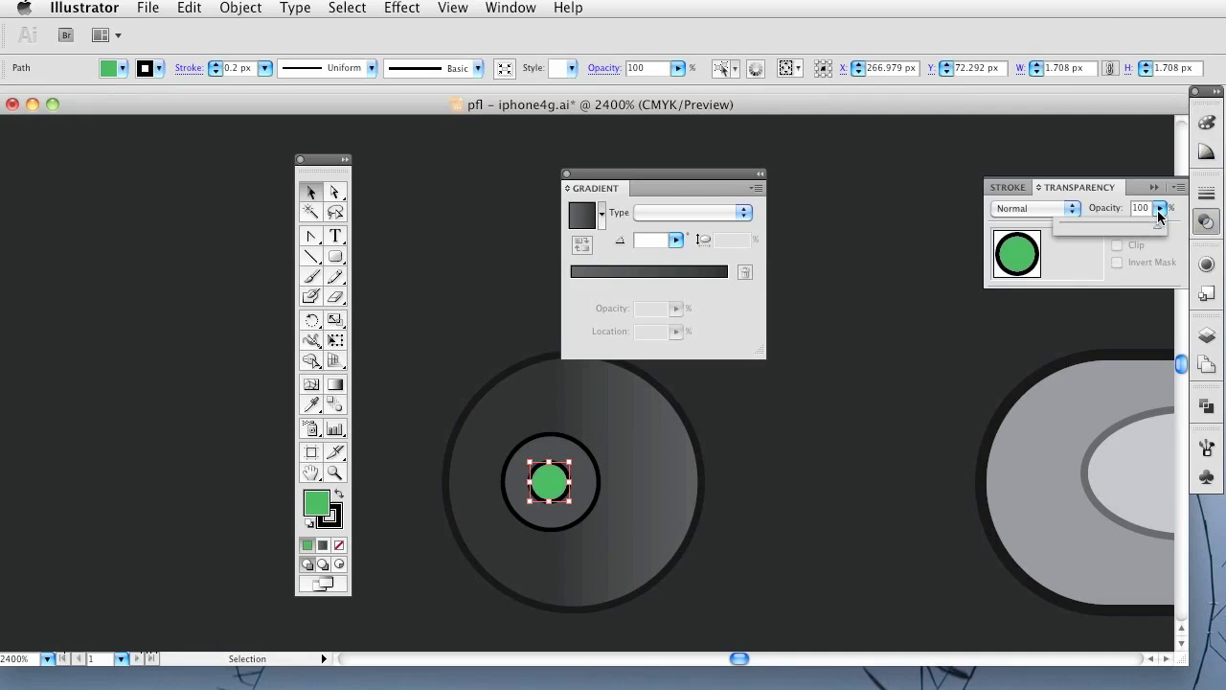
pyautogui.moveTo(1140, 225); pyautogui.dragTo(1136, 226)
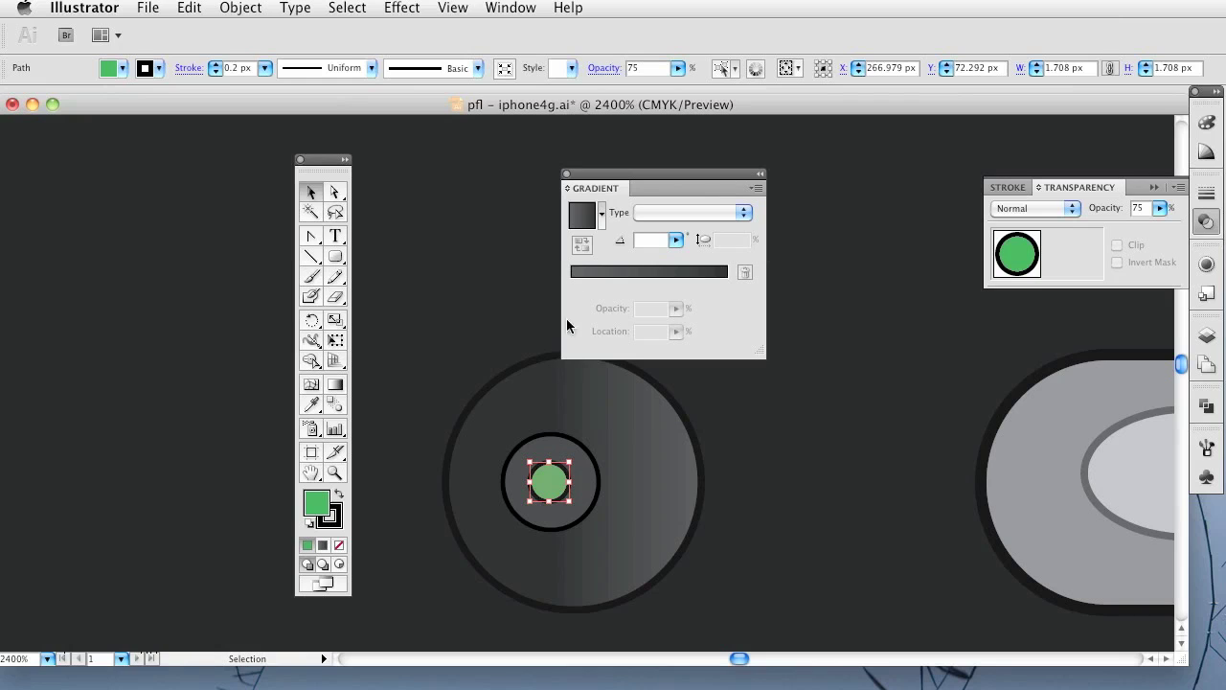
pyautogui.click(508, 303)
pyautogui.press('super+minus')
pyautogui.press('super+minus')
pyautogui.press('super+minus')
pyautogui.press('super+minus')
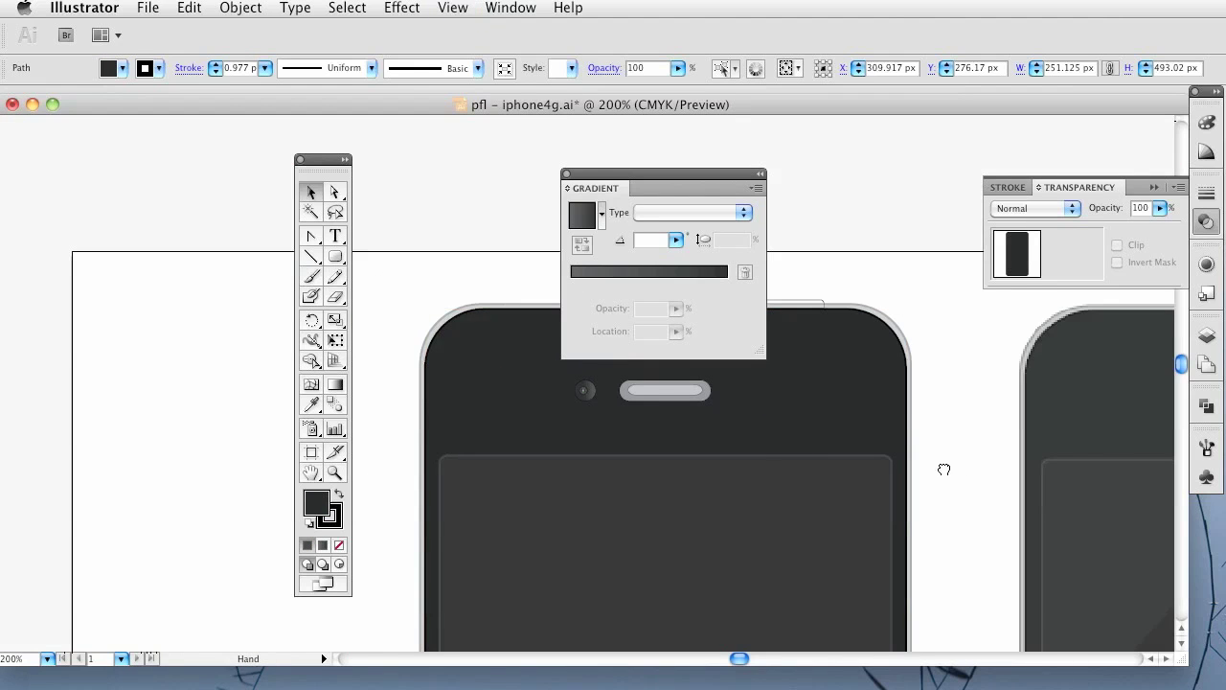
# Zoom out to review both phones, then save iphone4g.ai
pyautogui.moveTo(942, 466); pyautogui.dragTo(876, 375)
pyautogui.press('super+minus')
pyautogui.press('super+minus')
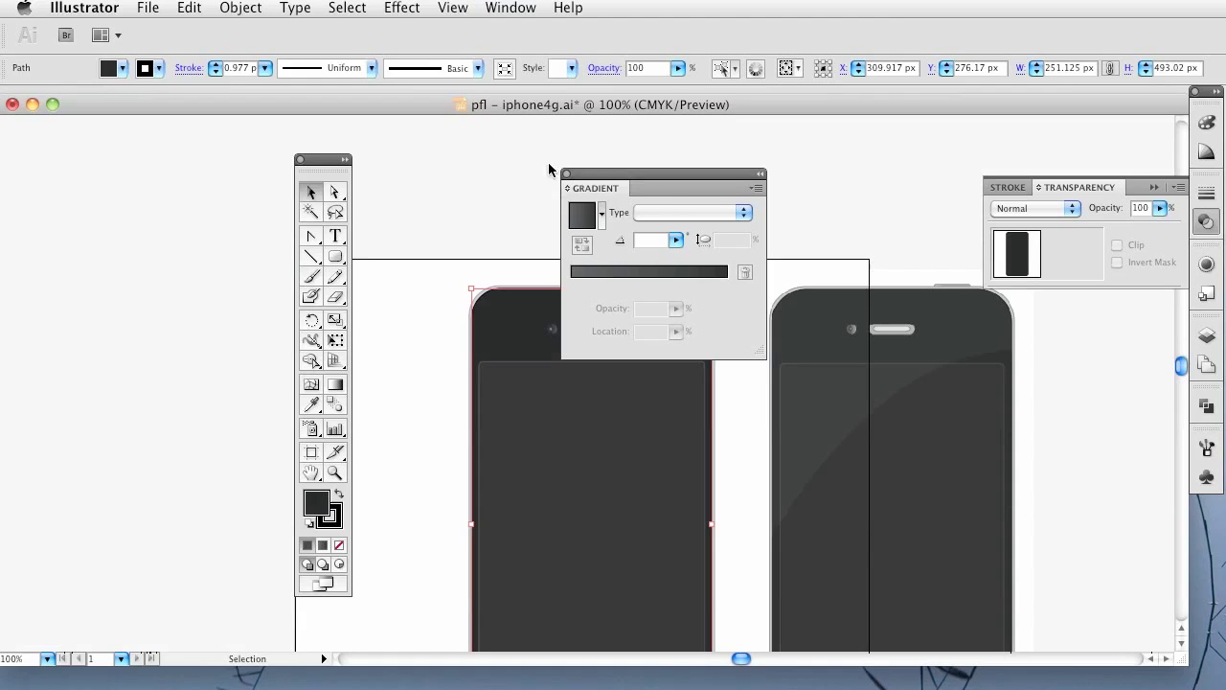
pyautogui.click(567, 173)
pyautogui.scroll(-5, 700, 274)
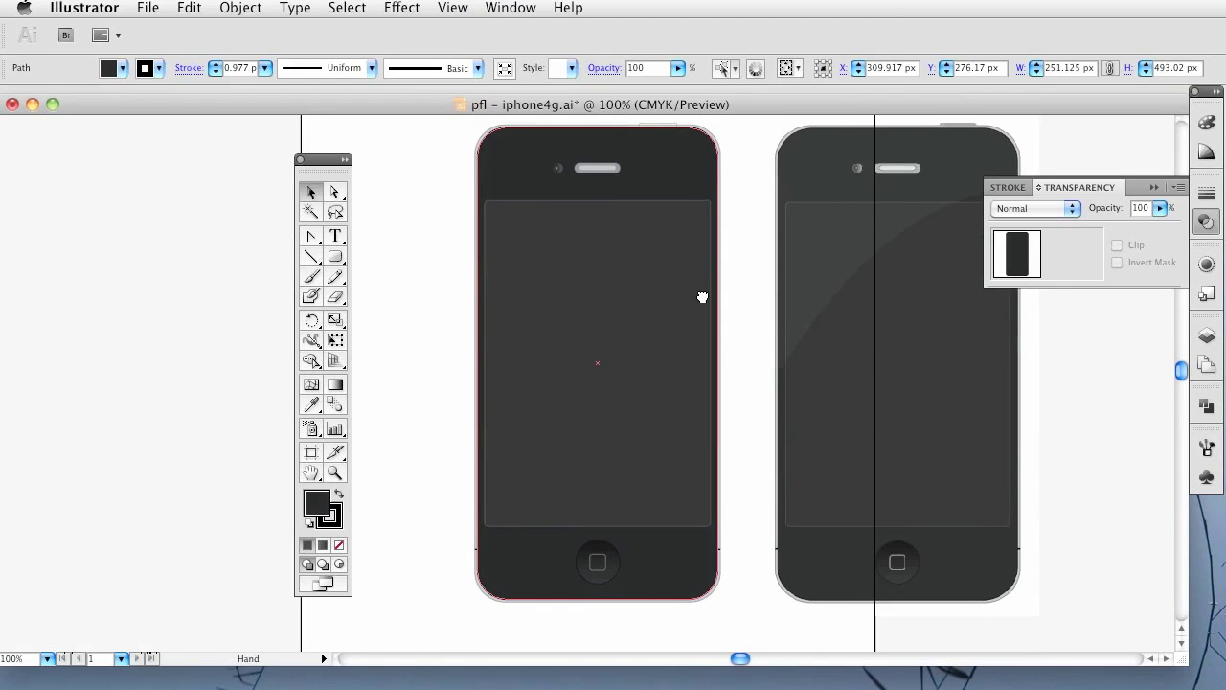
pyautogui.click(764, 399)
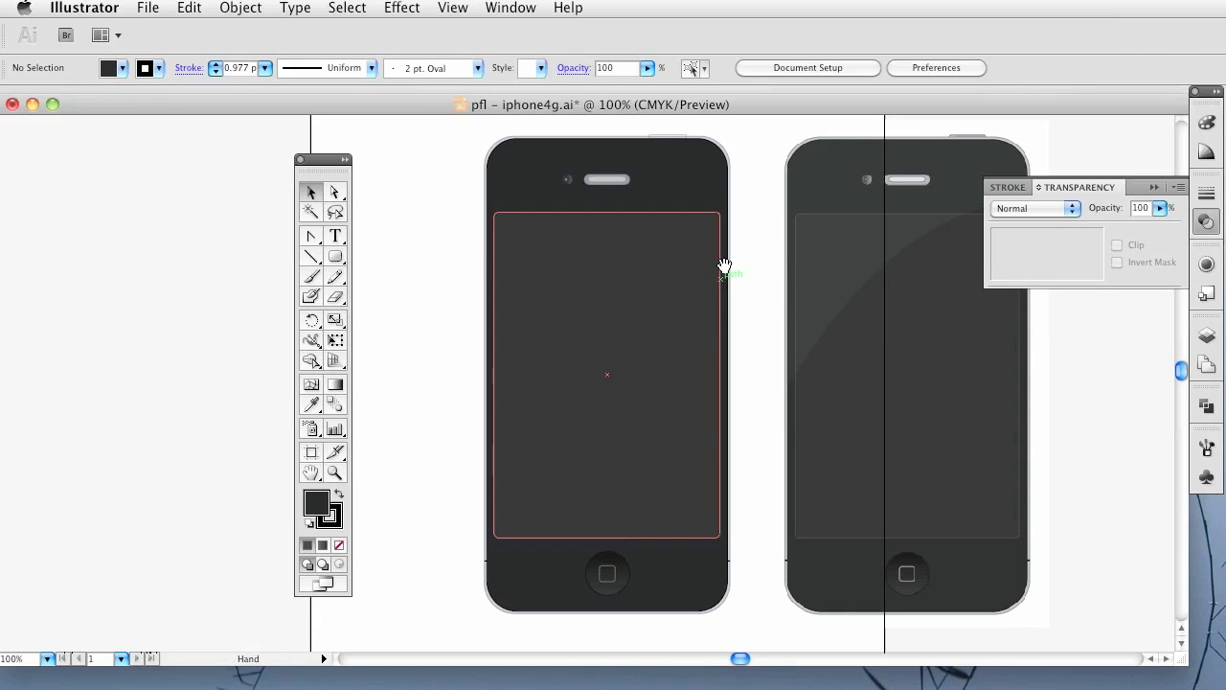
pyautogui.scroll(2, 753, 277)
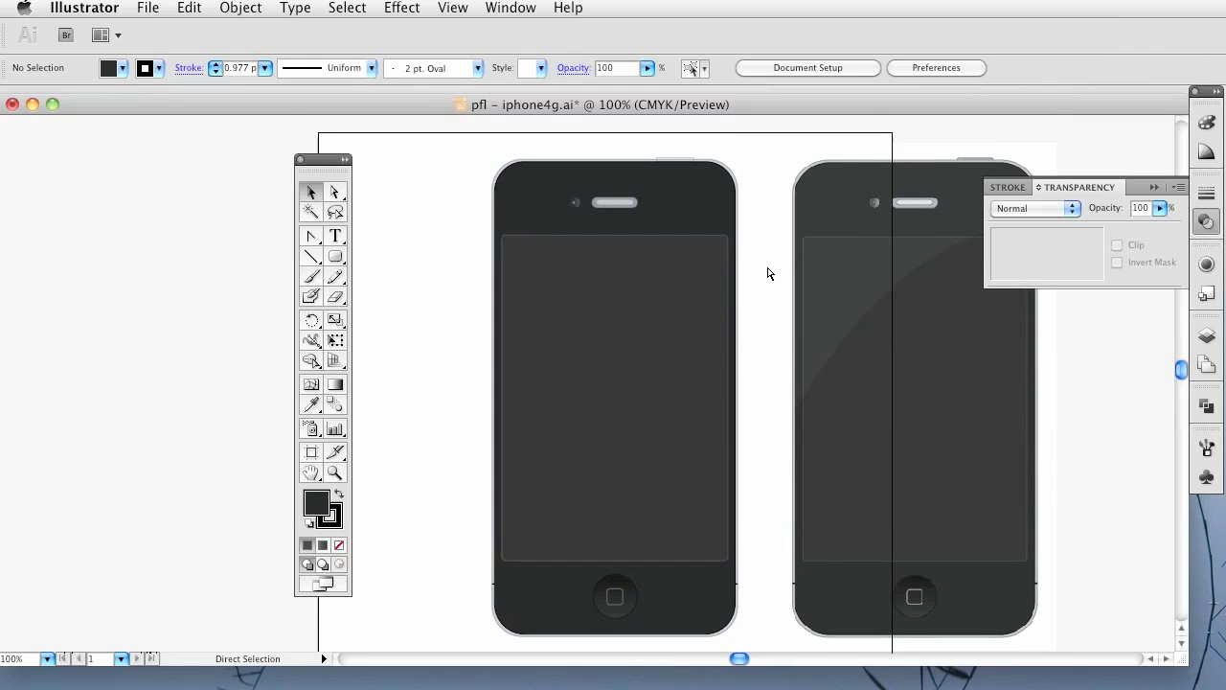
pyautogui.press('super+s')
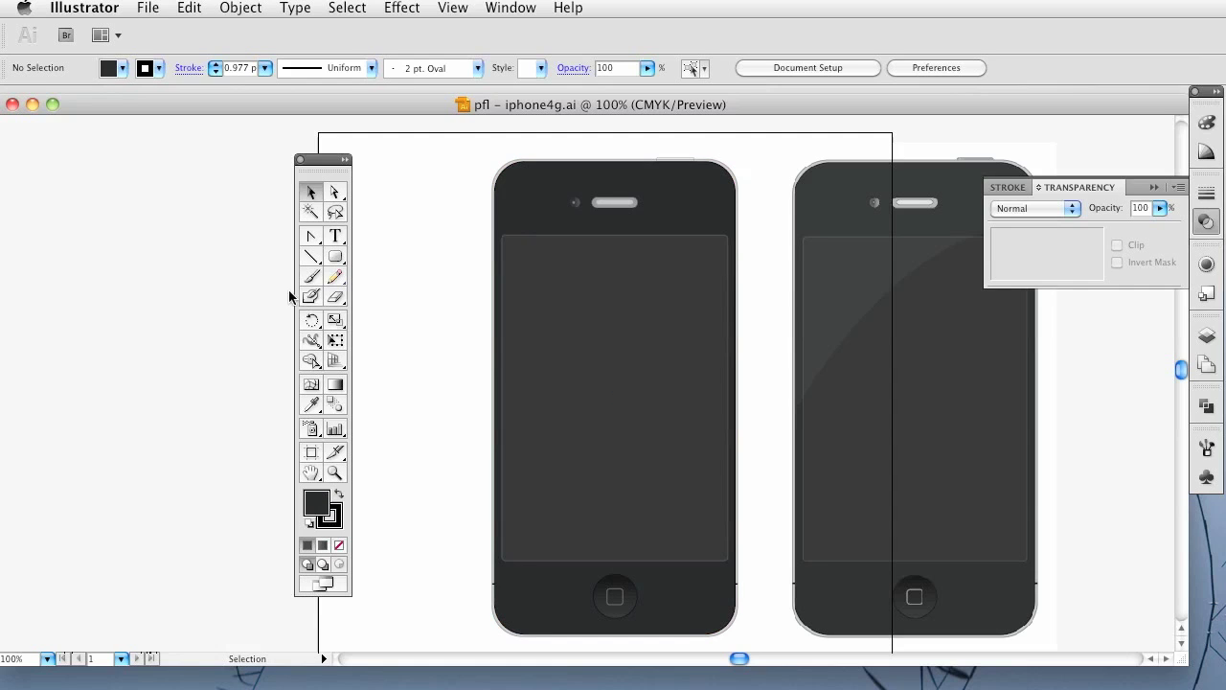
# Draw a closed curved Pen shape sweeping across the phone's top-left
pyautogui.click(311, 237)
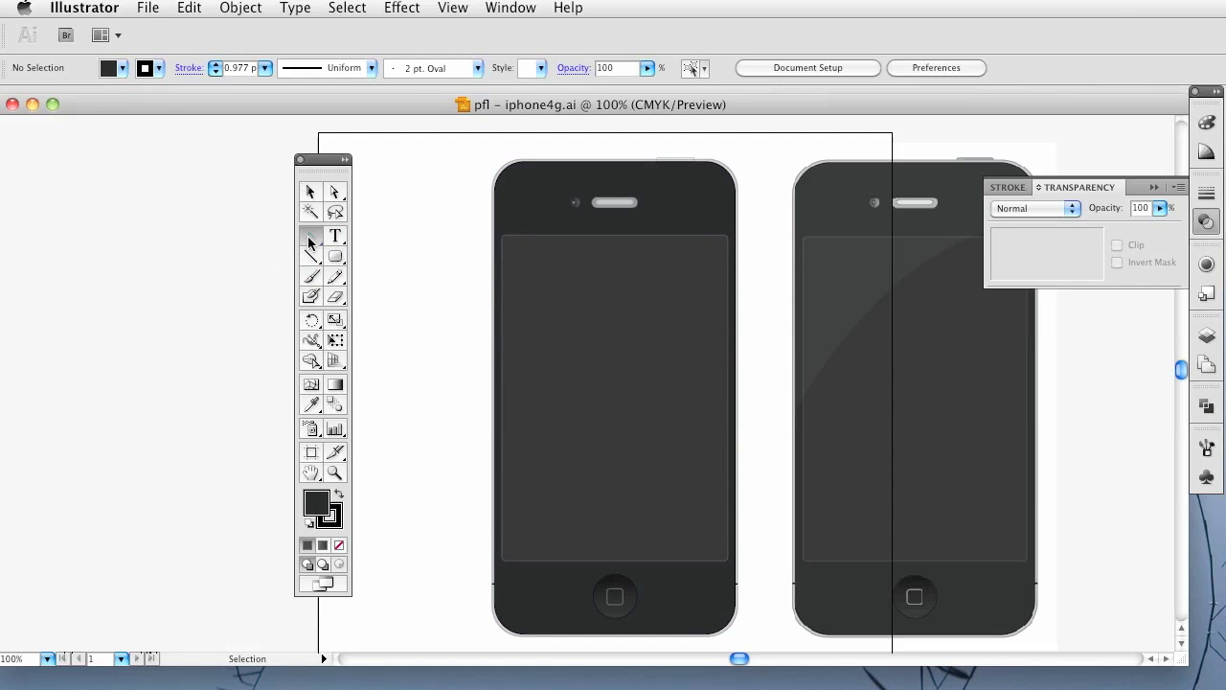
pyautogui.click(343, 239)
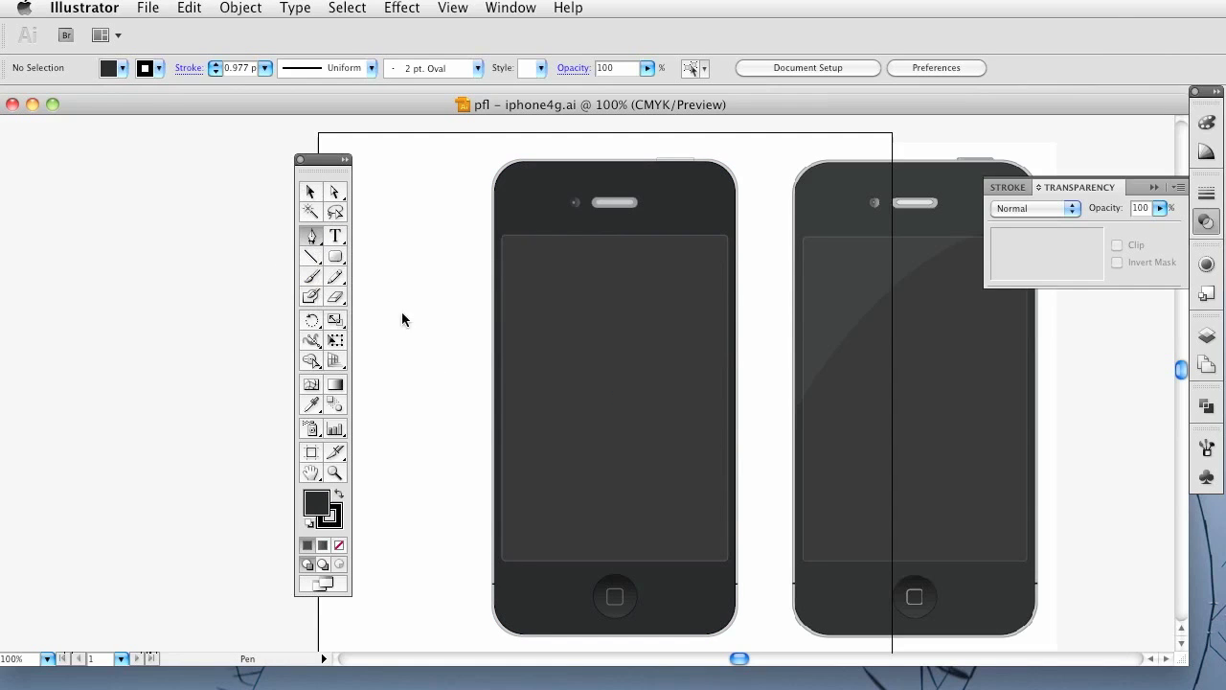
pyautogui.click(481, 424)
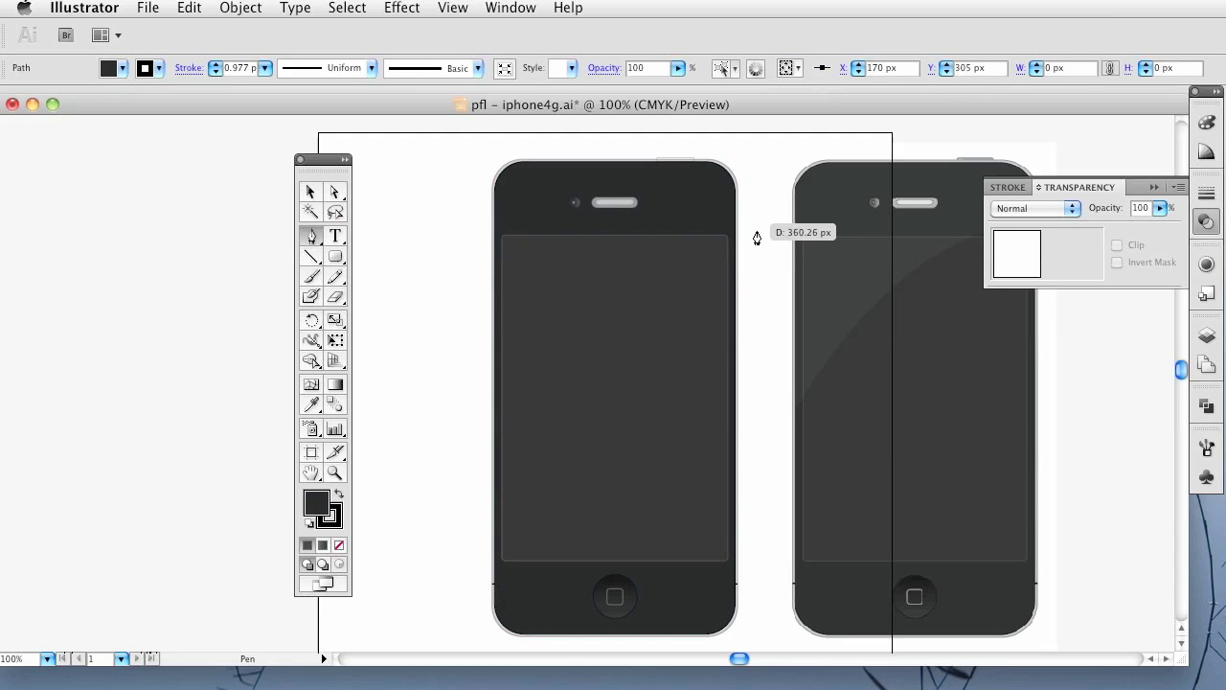
pyautogui.moveTo(757, 228); pyautogui.dragTo(922, 265)
pyautogui.moveTo(753, 143); pyautogui.dragTo(589, 144)
pyautogui.click(505, 134)
pyautogui.click(443, 158)
pyautogui.click(442, 287)
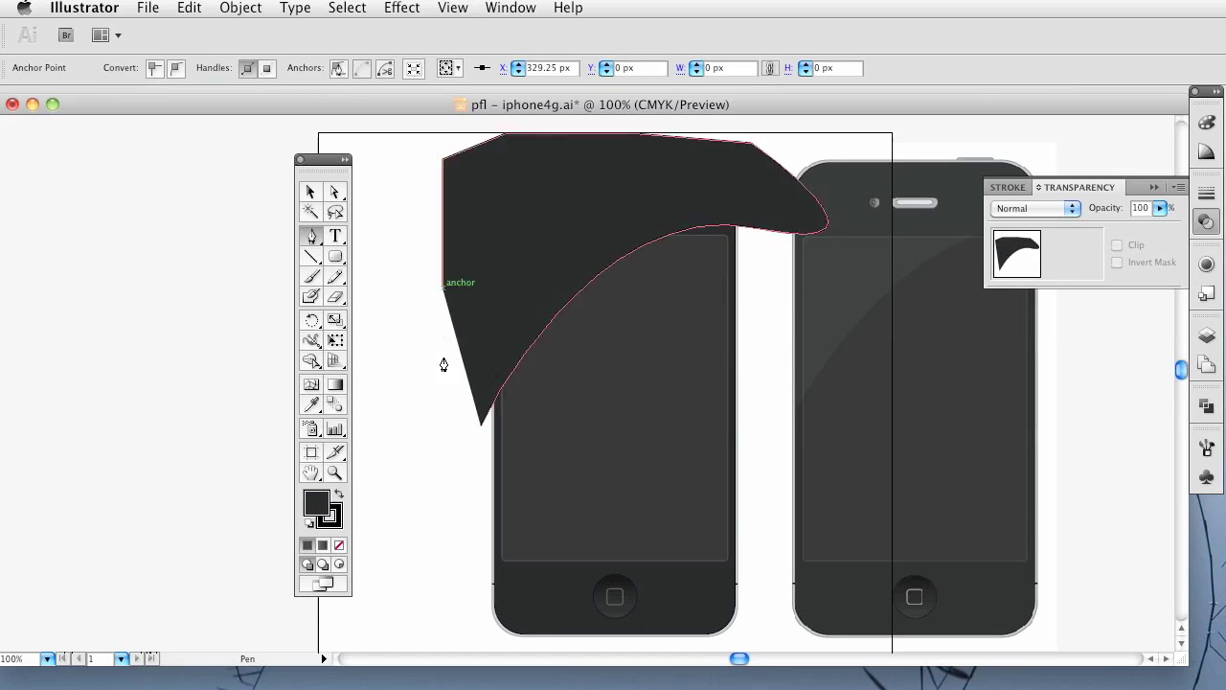
pyautogui.click(482, 432)
# Remove the curved shape's outline and fill it with white
pyautogui.press('super+shift+a')
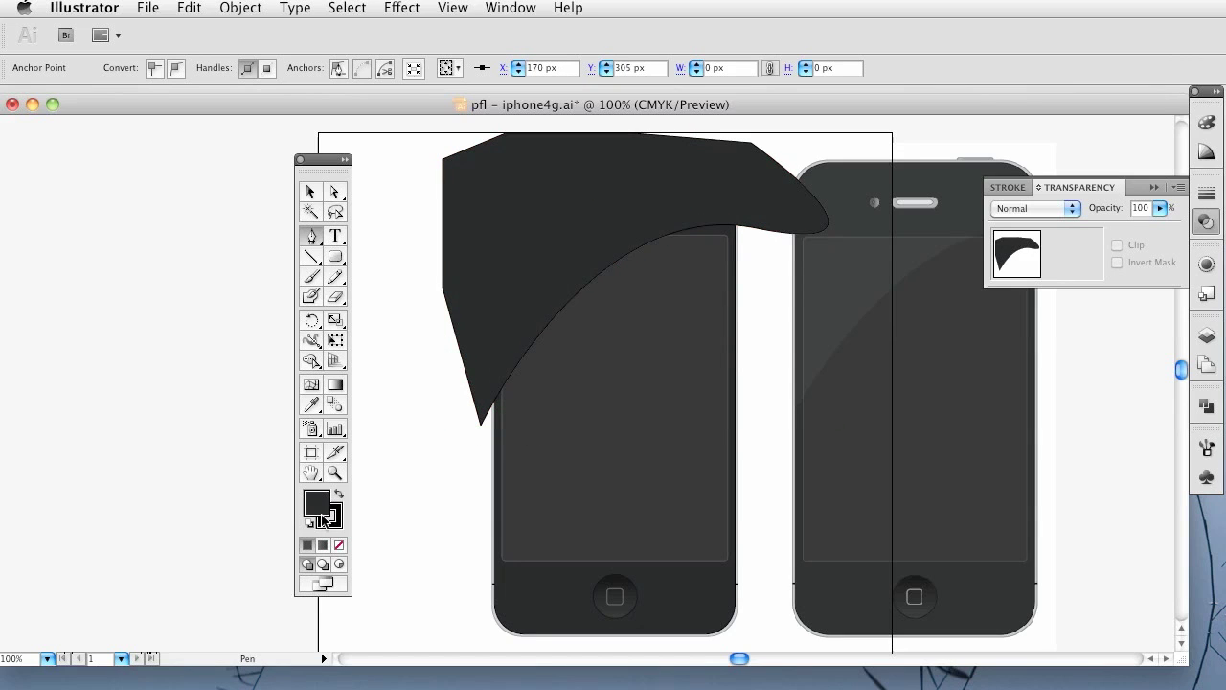
pyautogui.click(326, 518)
pyautogui.click(338, 546)
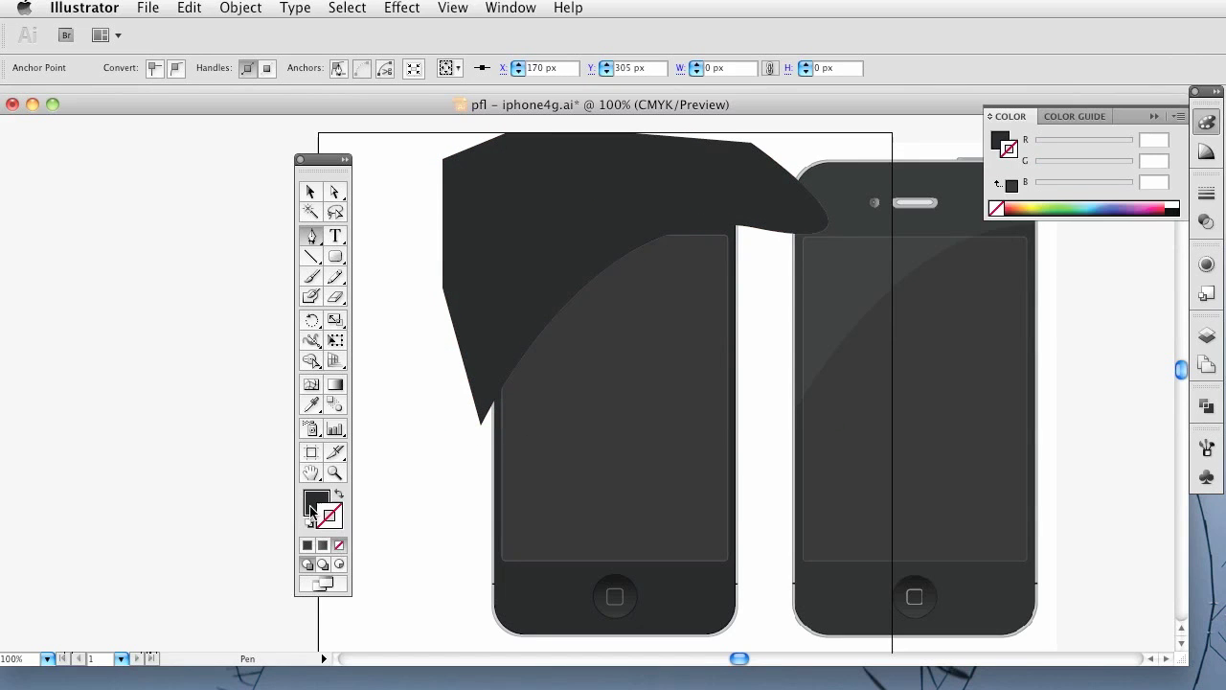
pyautogui.click(313, 504)
pyautogui.click(1177, 206)
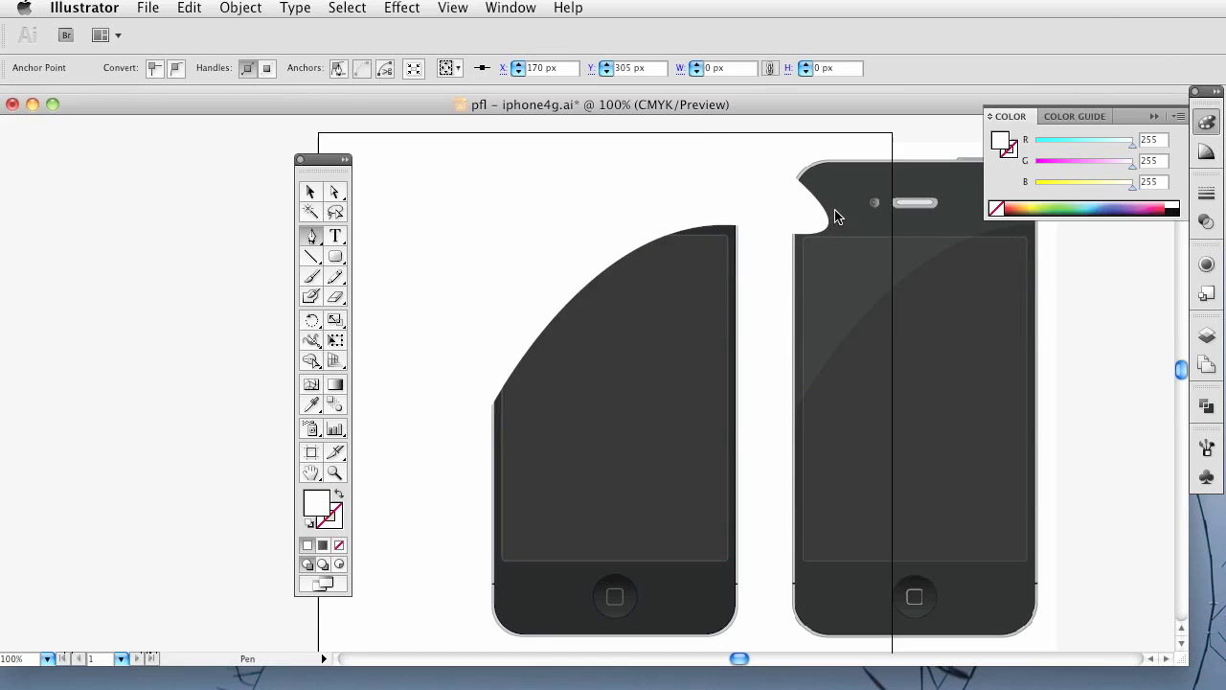
pyautogui.click(311, 192)
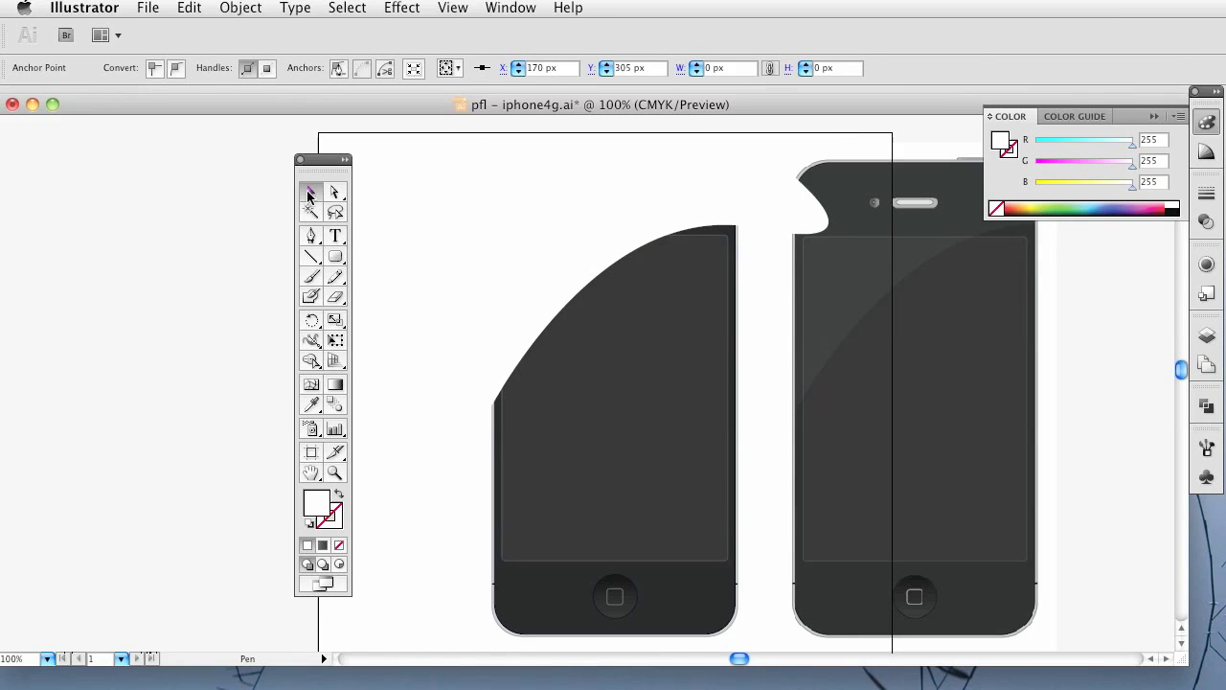
pyautogui.click(493, 567)
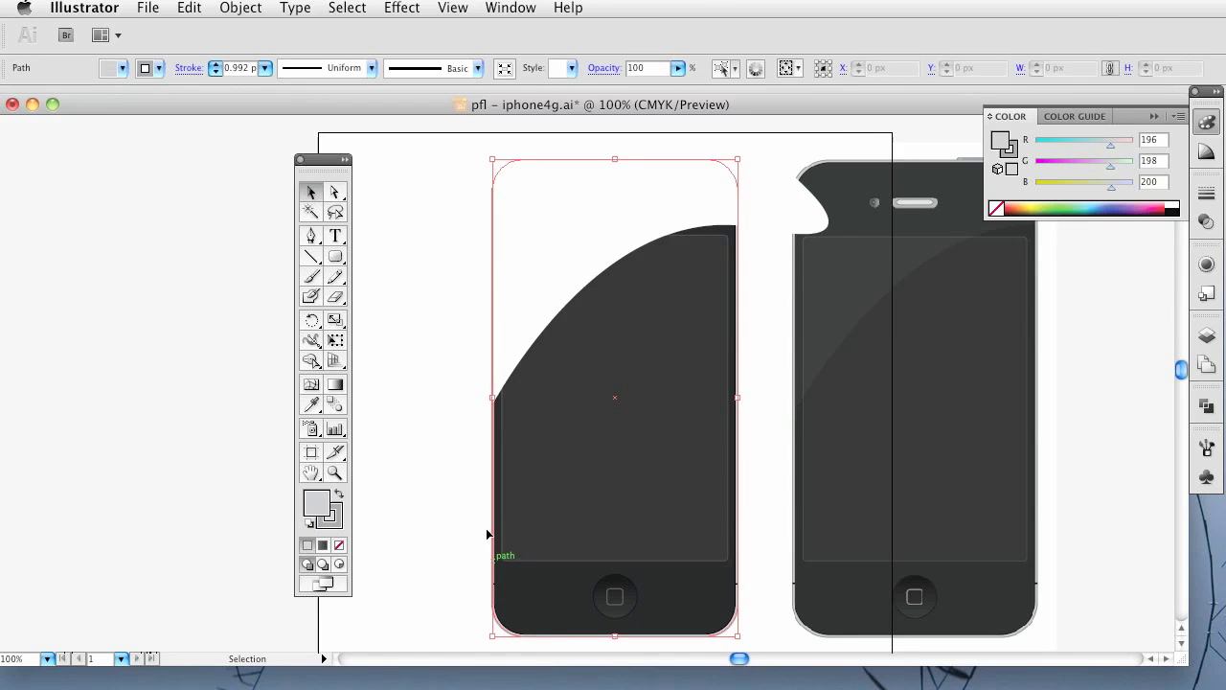
# Duplicate the white shape and the rounded phone outline to the left of the phone
pyautogui.keyDown('shift'); pyautogui.click(476, 353); pyautogui.keyUp('shift')
pyautogui.moveTo(469, 512); pyautogui.dragTo(624, 471)
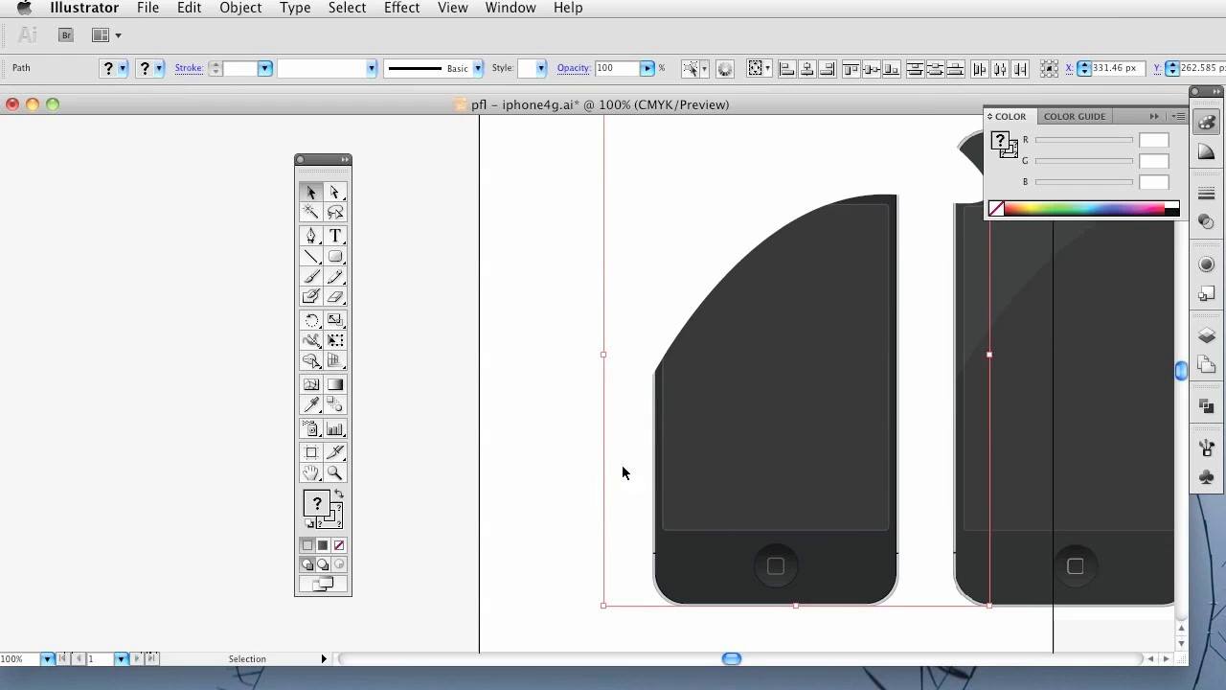
pyautogui.moveTo(635, 336); pyautogui.dragTo(331, 317)
pyautogui.moveTo(510, 429); pyautogui.dragTo(630, 444)
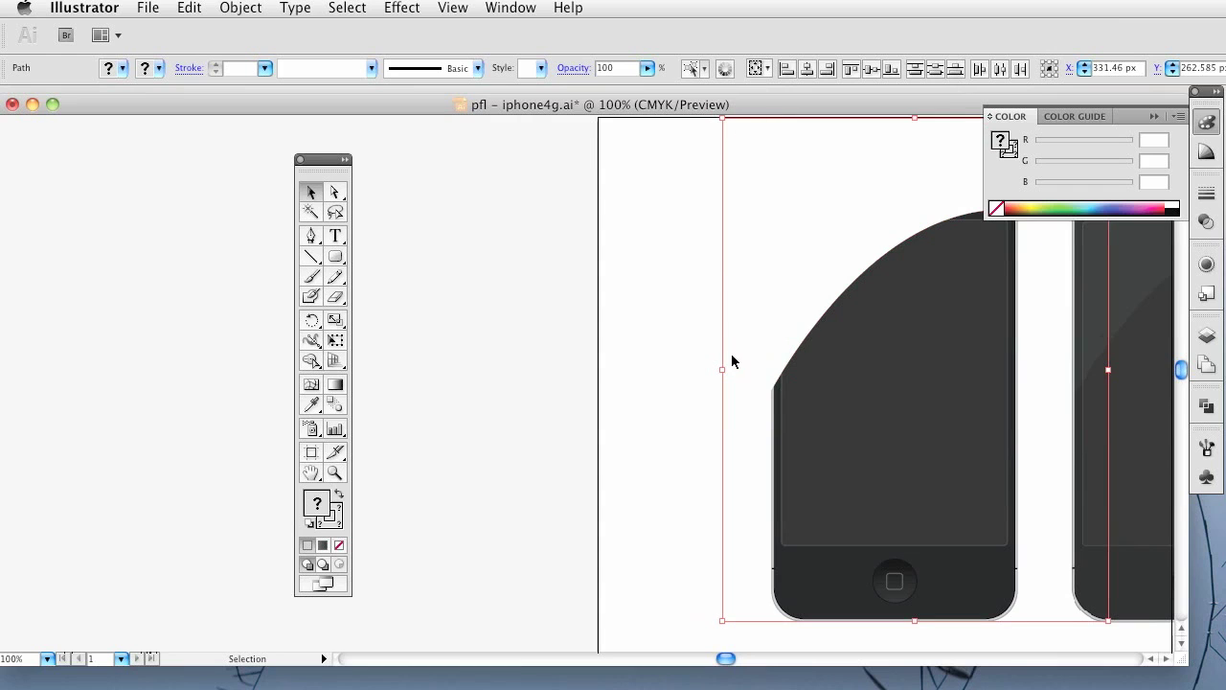
pyautogui.moveTo(755, 338); pyautogui.dragTo(449, 328)
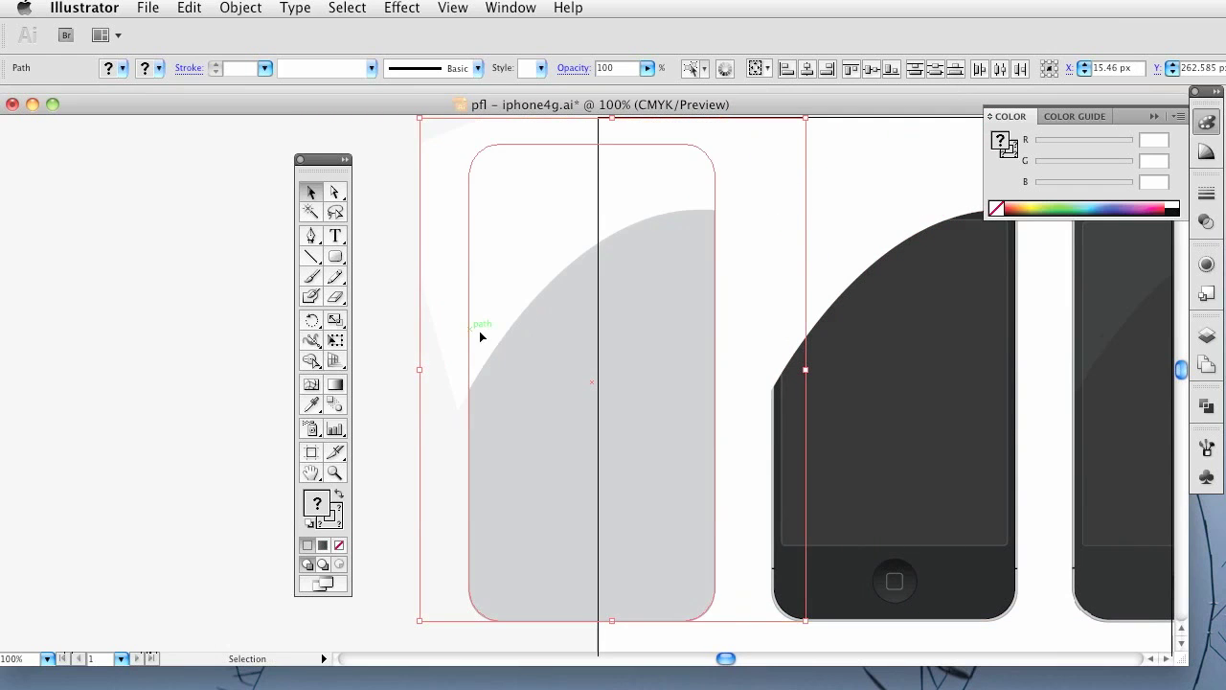
pyautogui.click(400, 534)
# Bring the copied rounded outline to front and clip the white shape with it
pyautogui.click(550, 441)
pyautogui.press('super+shift+bracketright')
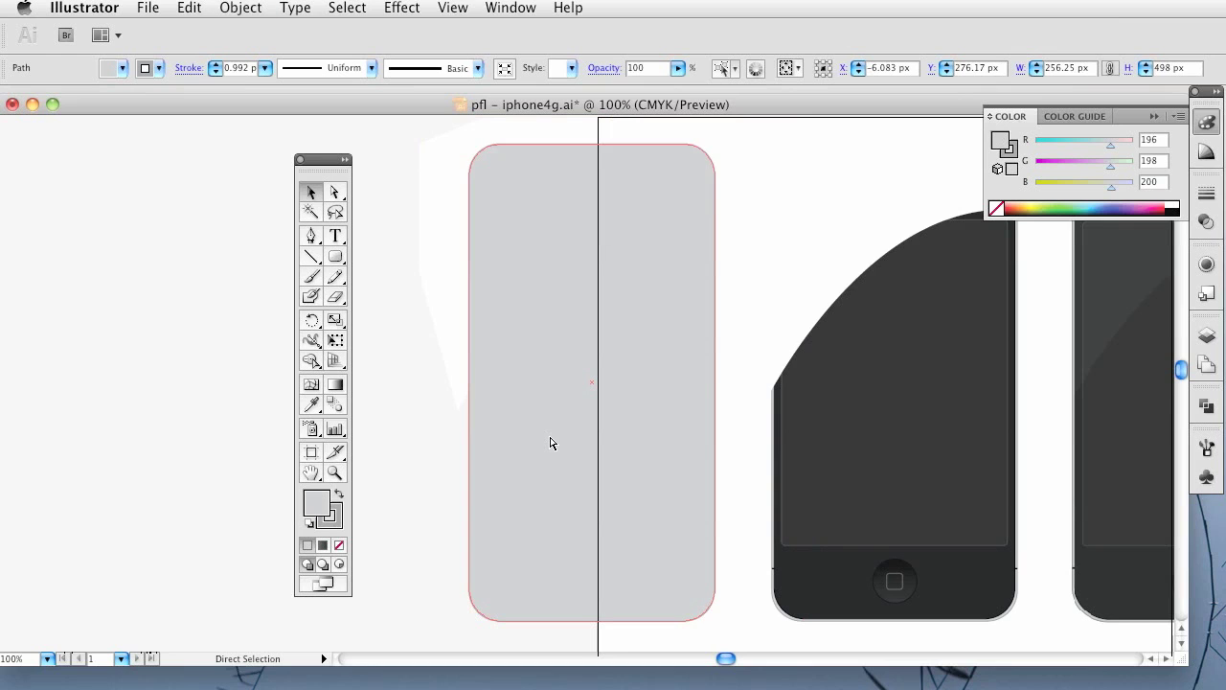
pyautogui.click(441, 481)
pyautogui.moveTo(493, 362); pyautogui.dragTo(547, 264)
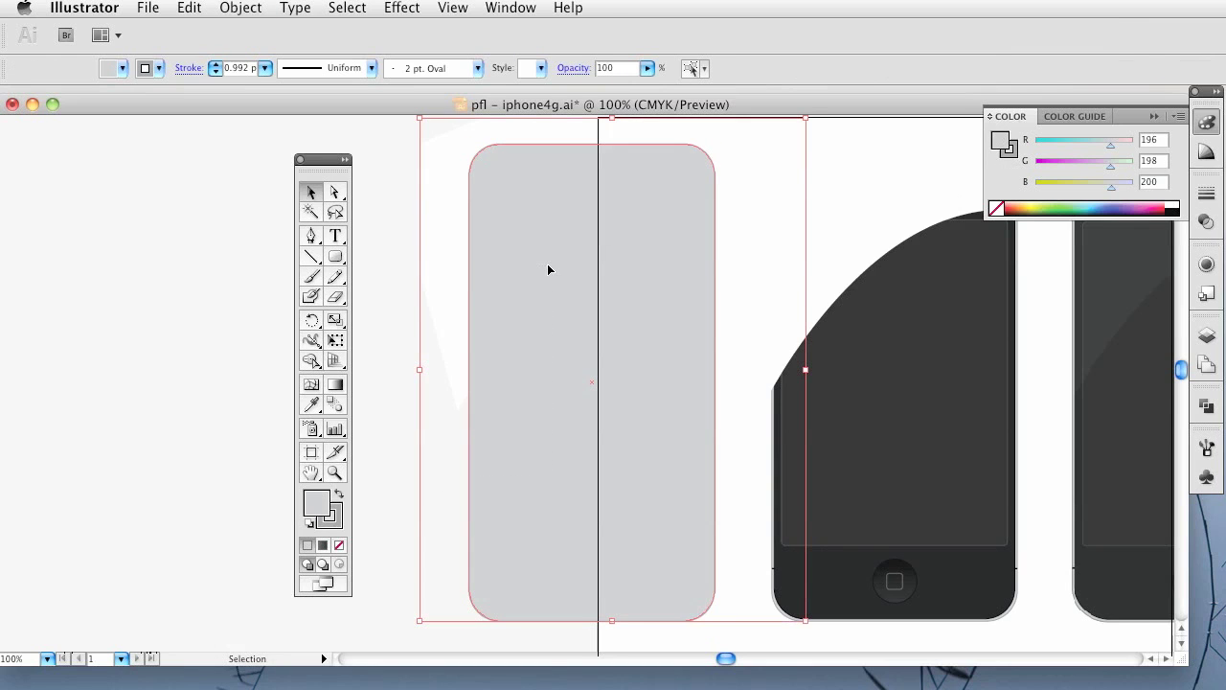
pyautogui.click(237, 9)
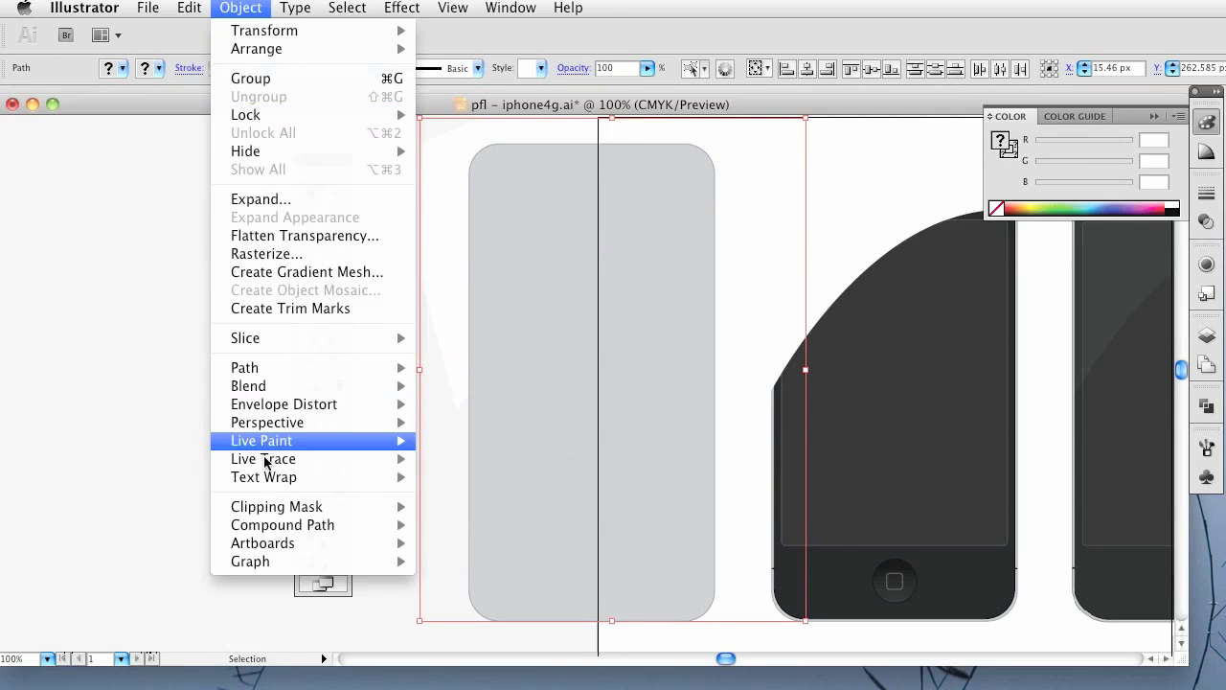
pyautogui.moveTo(288, 506)
pyautogui.click(494, 517)
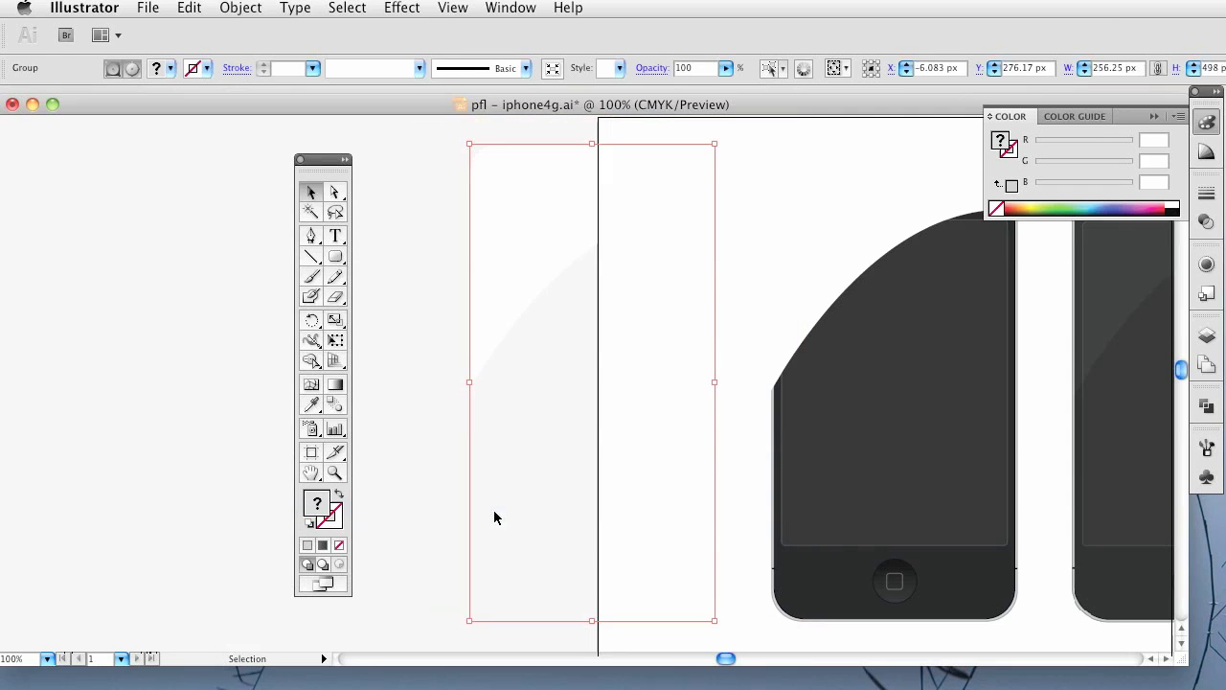
# Delete the original white curved shape
pyautogui.hscroll(3, 687, 367)
pyautogui.scroll(1, 687, 367)
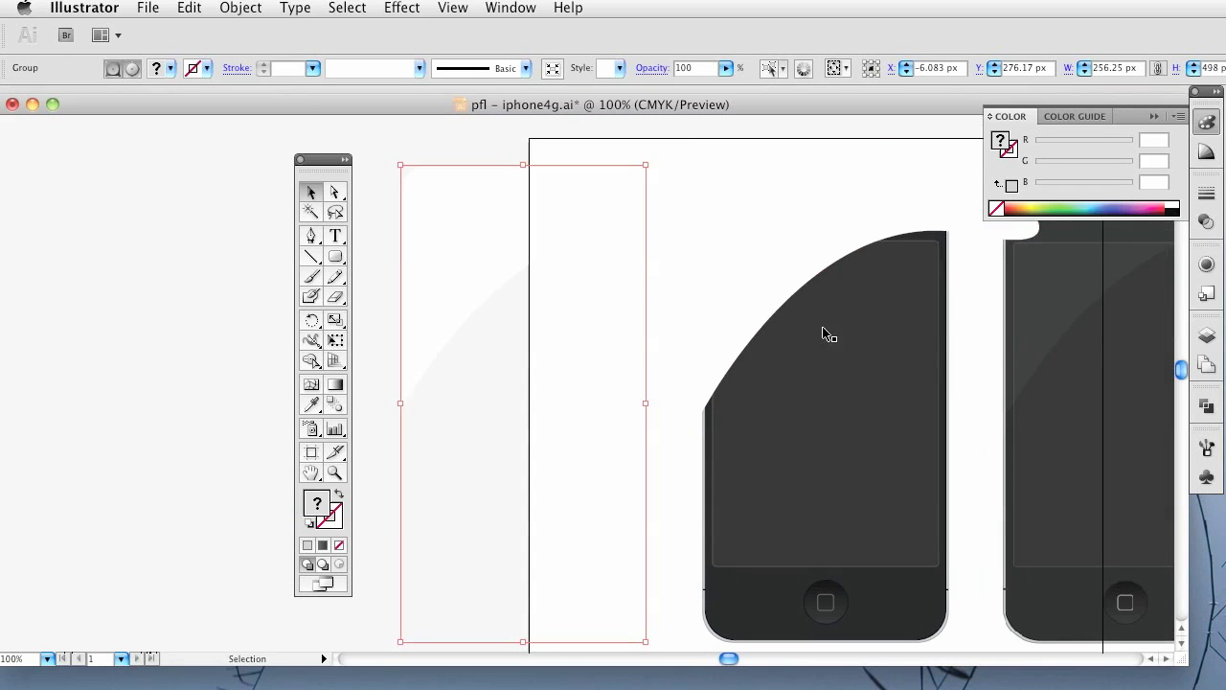
pyautogui.click(757, 291)
pyautogui.press('Delete')
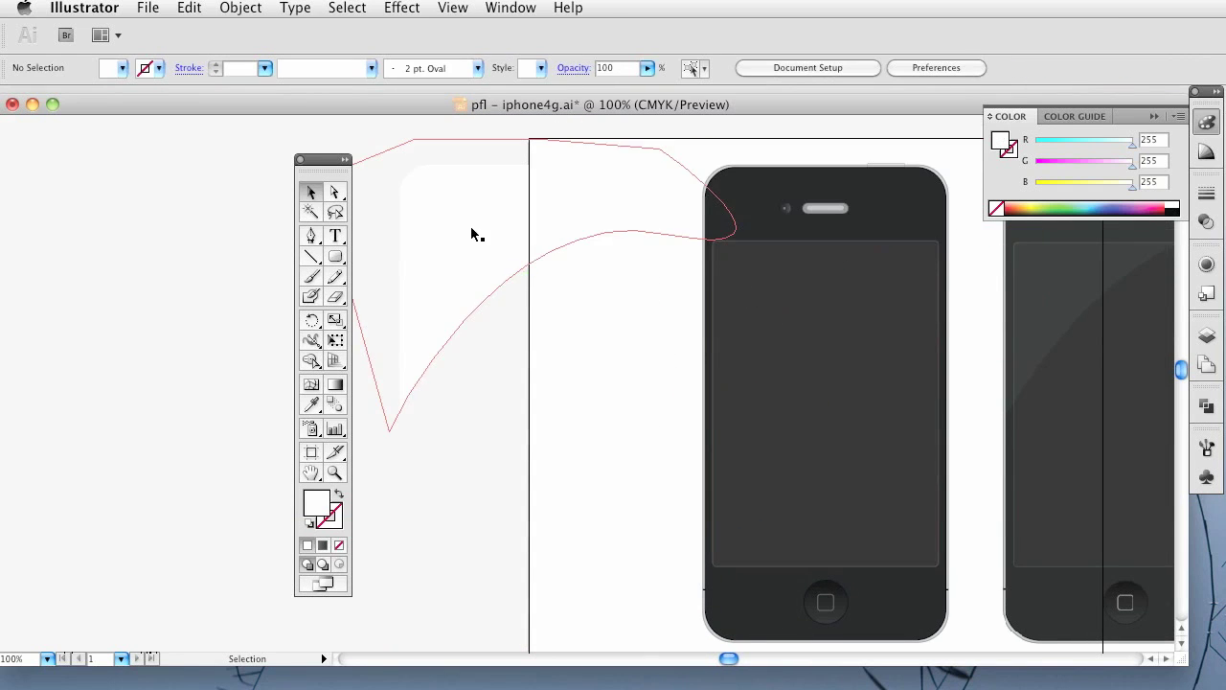
# Move the clipped gloss group over the left phone and lower its opacity
pyautogui.click(454, 253)
pyautogui.moveTo(457, 256); pyautogui.dragTo(736, 255)
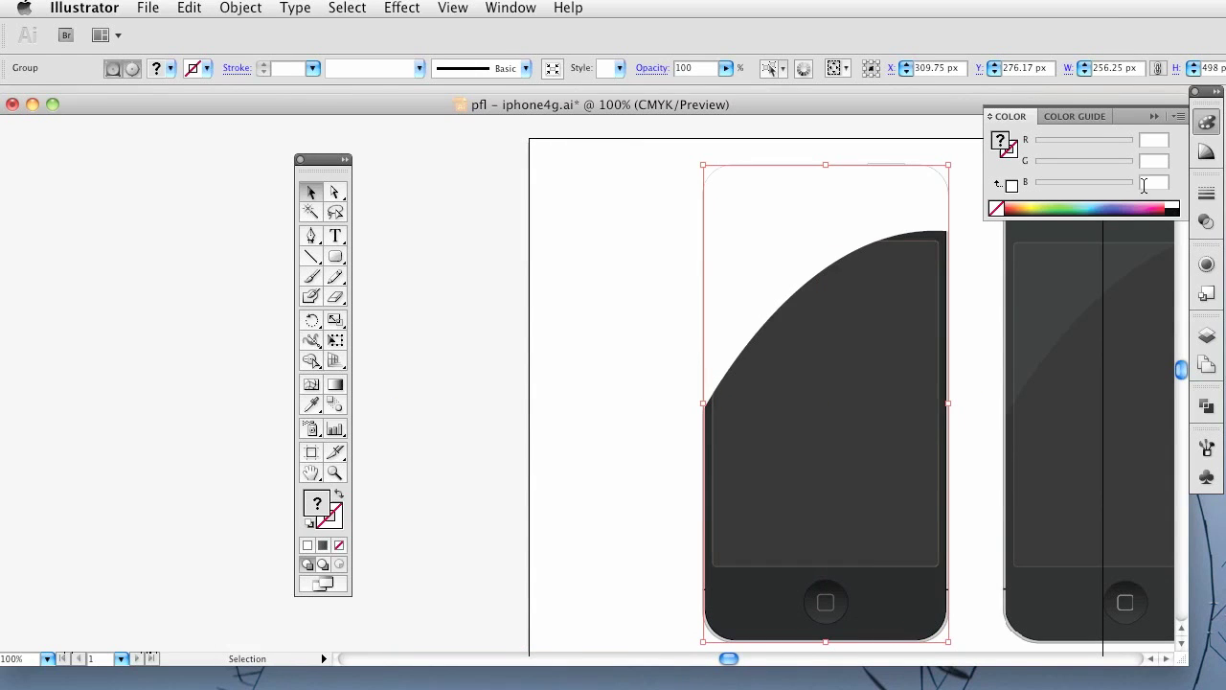
pyautogui.click(1207, 221)
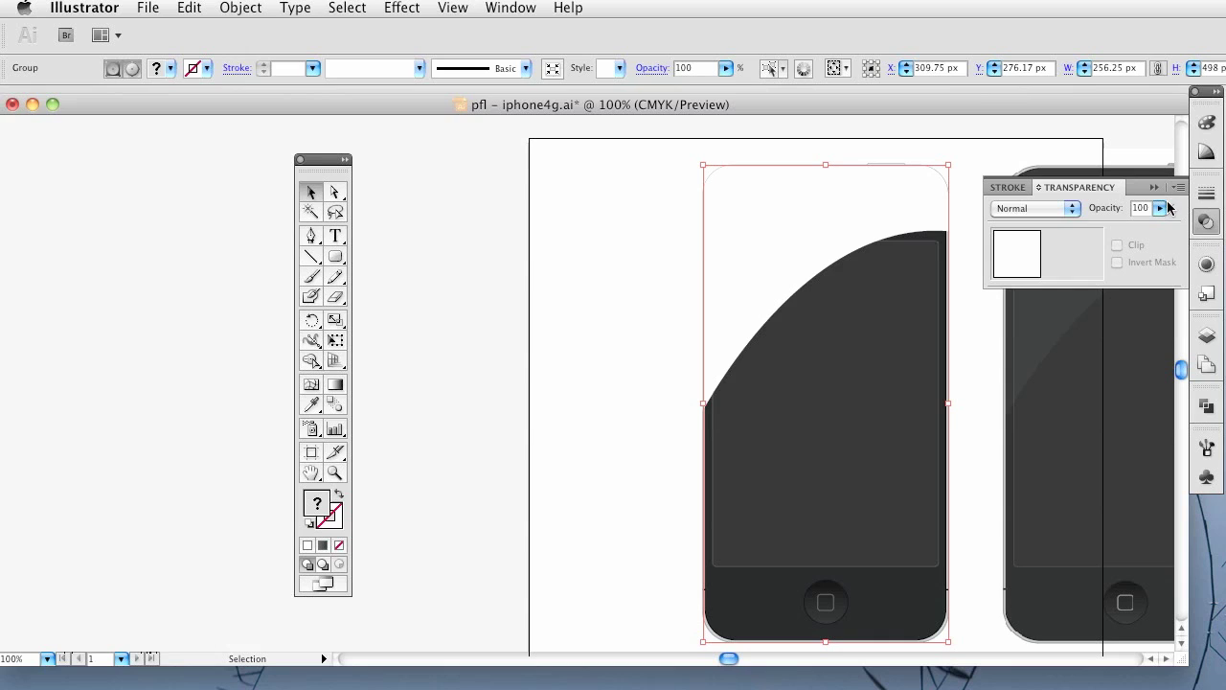
pyautogui.moveTo(1160, 208); pyautogui.dragTo(1069, 230)
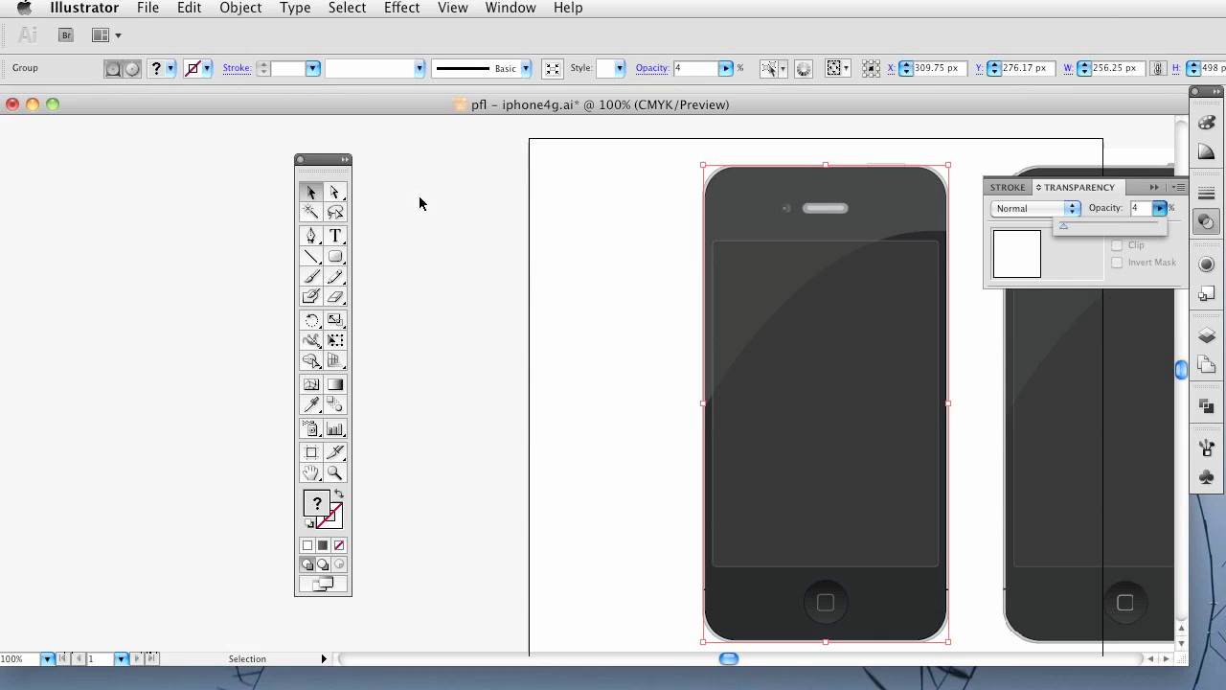
pyautogui.click(567, 238)
pyautogui.press('space')
pyautogui.moveTo(649, 268); pyautogui.dragTo(474, 265)
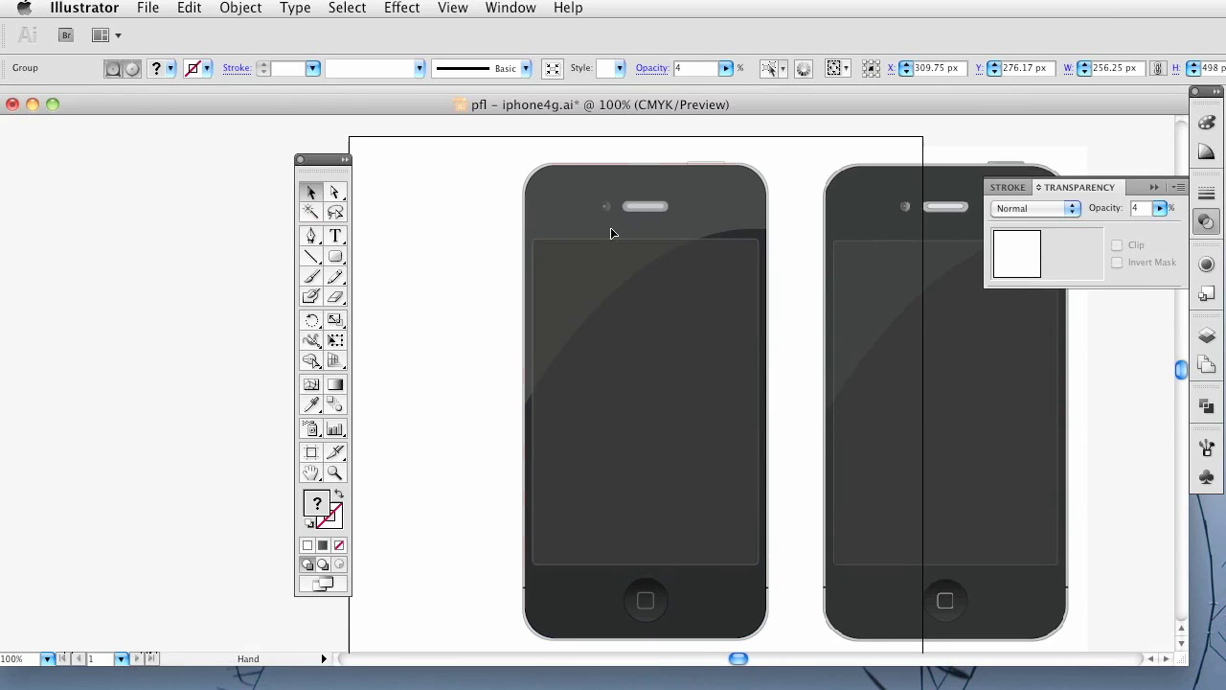
# Fine-tune the gloss group's opacity to 3%
pyautogui.click(585, 233)
pyautogui.click(1160, 210)
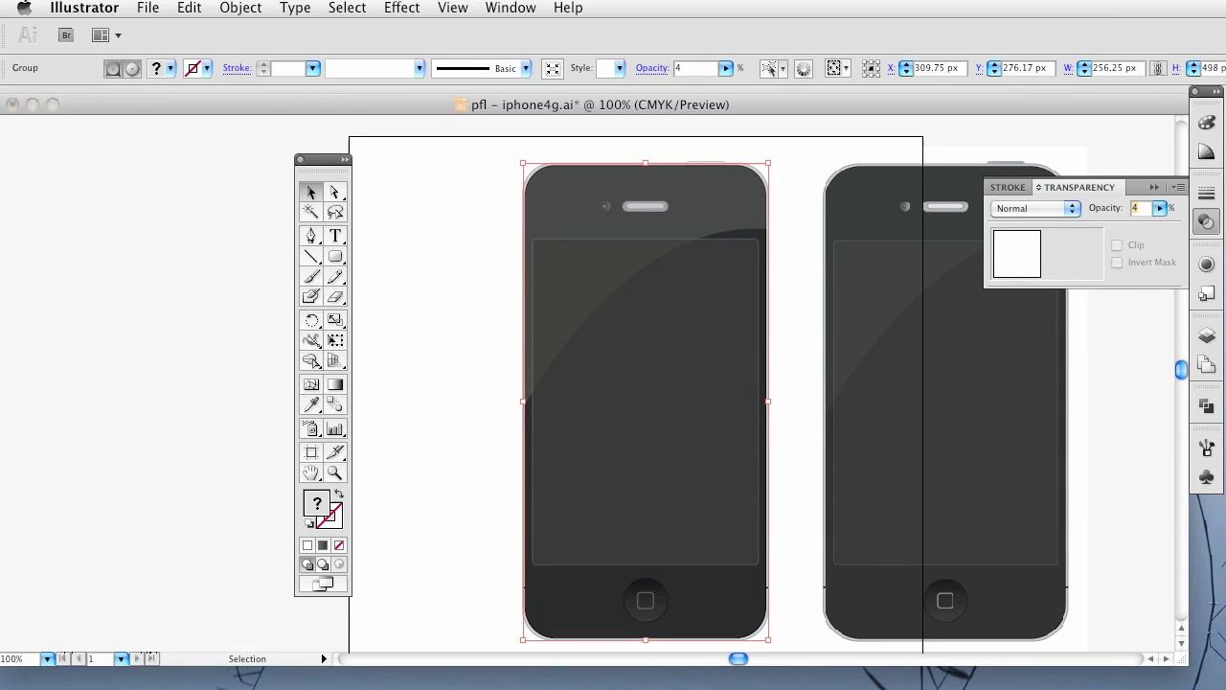
pyautogui.press('Return')
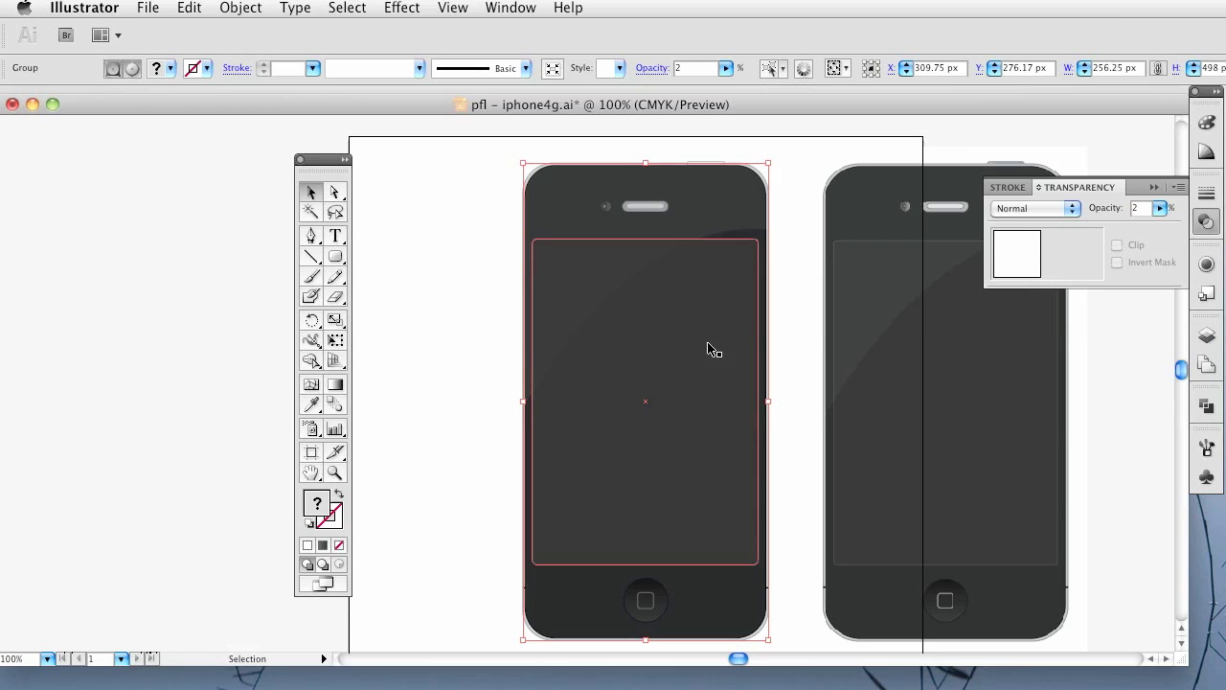
pyautogui.click(1158, 208)
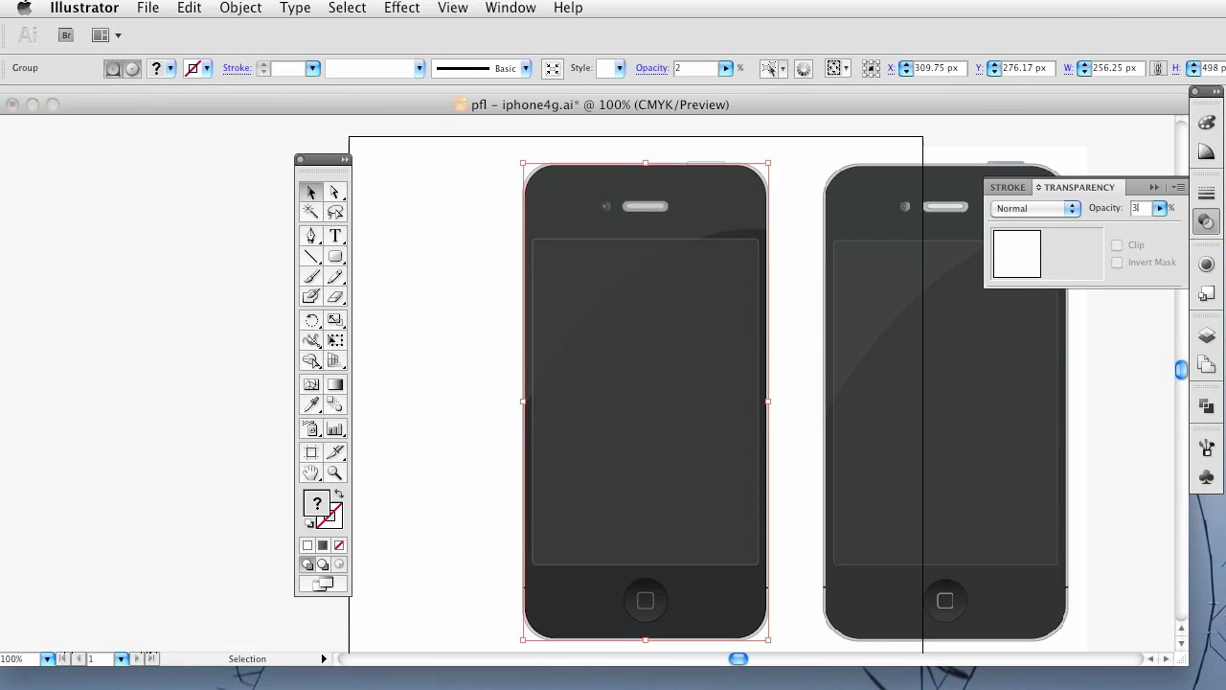
pyautogui.press('Return')
pyautogui.click(784, 372)
pyautogui.moveTo(871, 265); pyautogui.dragTo(791, 310)
# Delete Layer 2 holding the reference phone screenshot
pyautogui.moveTo(840, 405); pyautogui.dragTo(838, 350)
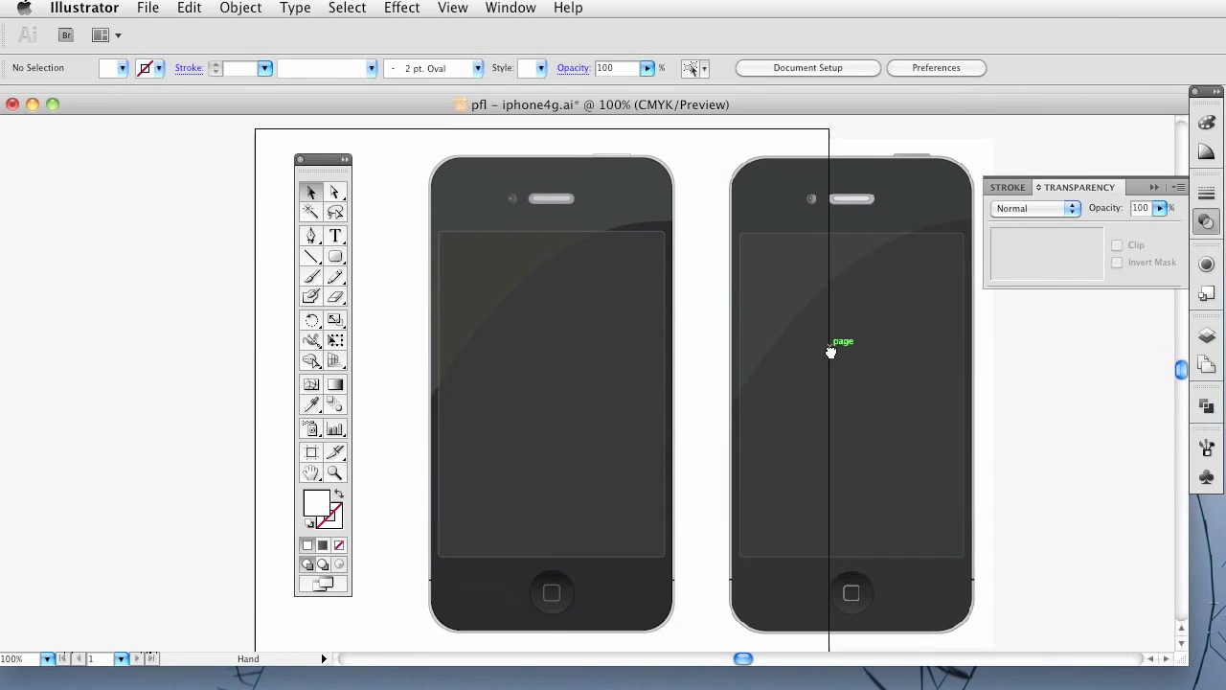
pyautogui.click(1205, 336)
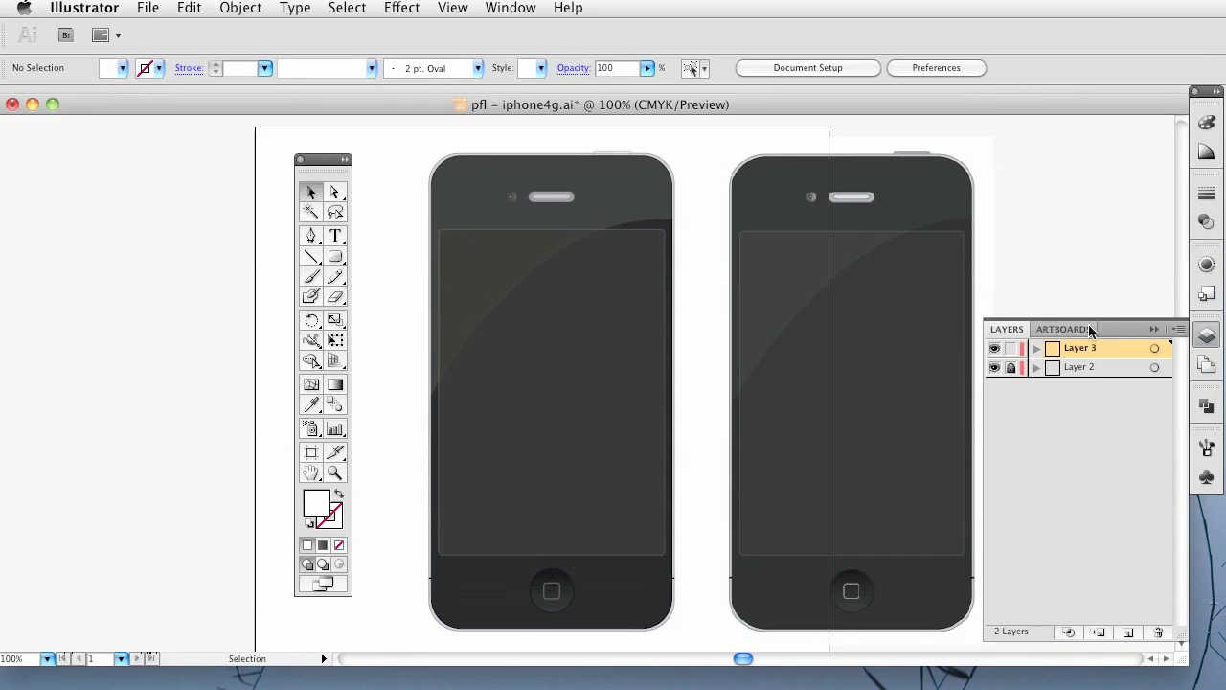
pyautogui.moveTo(1123, 374); pyautogui.dragTo(1158, 632)
# Zoom in on the finished glossy phone with the Zoom tool
pyautogui.moveTo(734, 310); pyautogui.dragTo(799, 297)
pyautogui.press('super+minus')
pyautogui.click(334, 472)
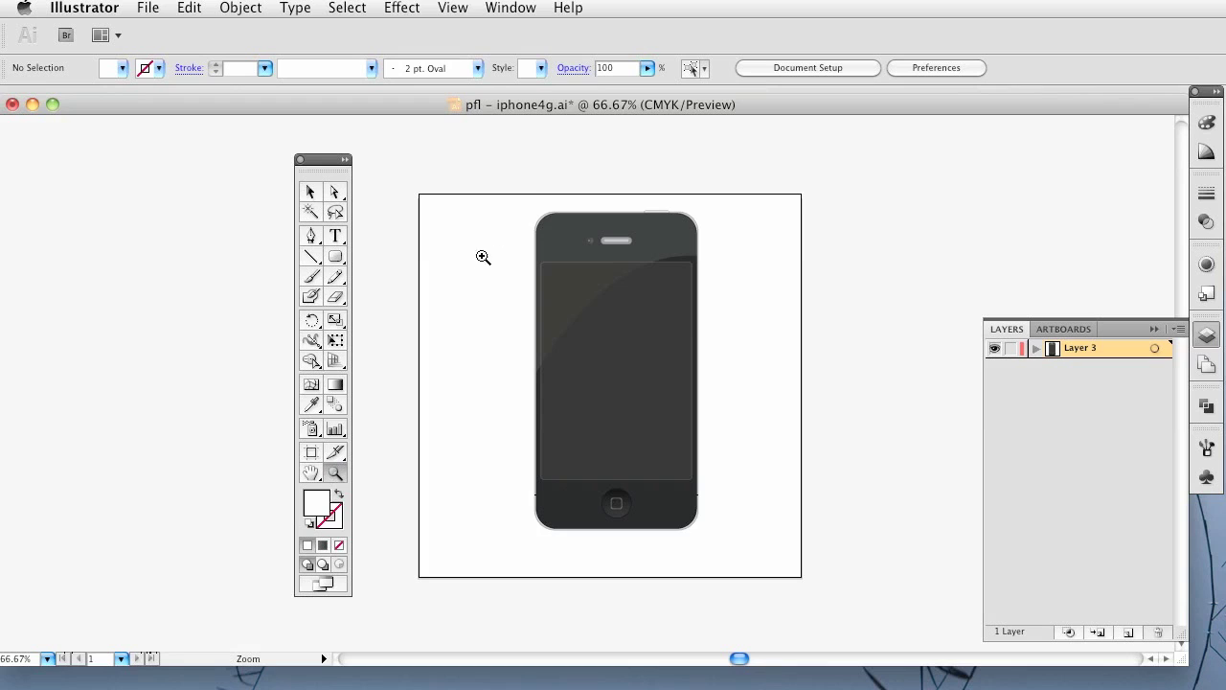
pyautogui.moveTo(517, 190); pyautogui.dragTo(722, 548)
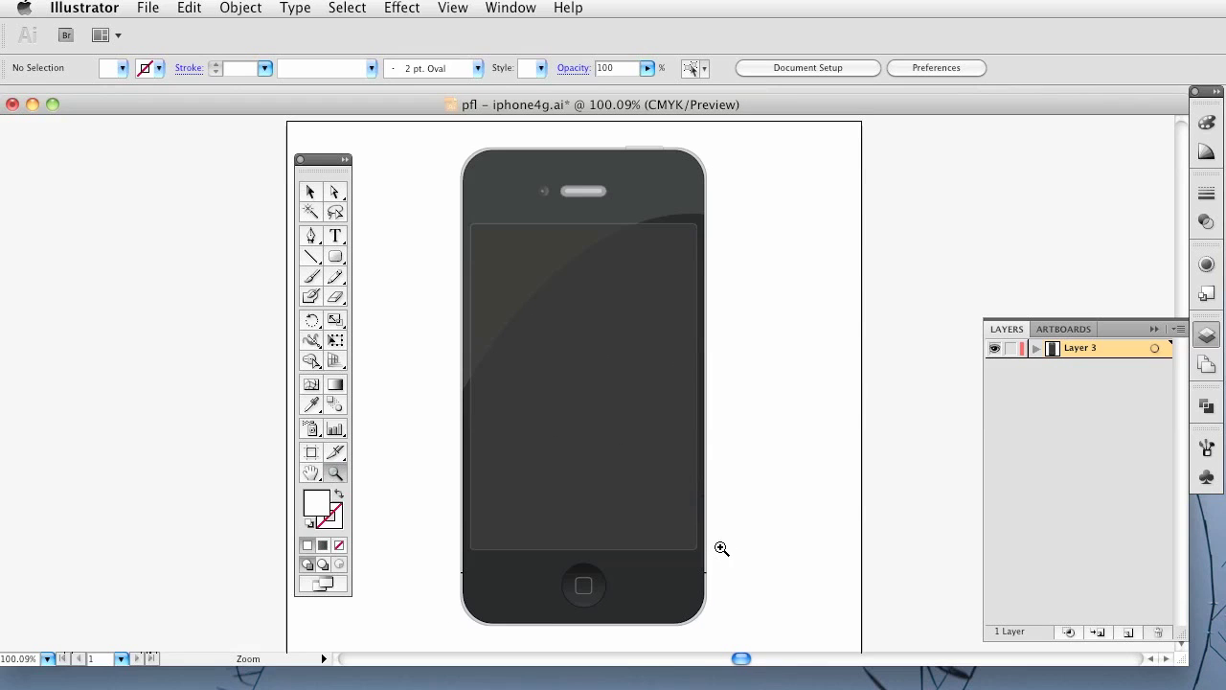